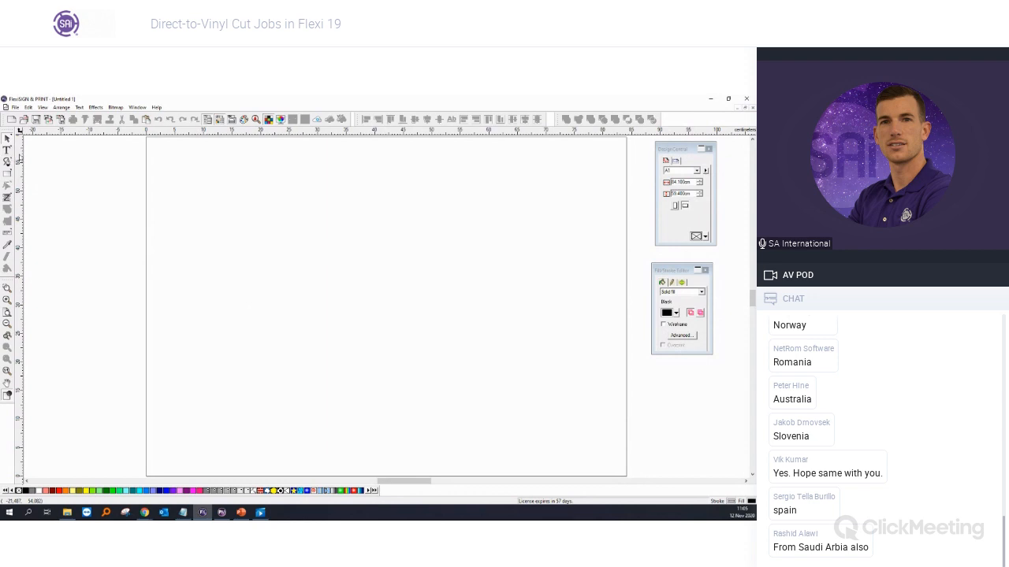
Step: Add the text 'Webinar' to the page
left_click(7, 150)
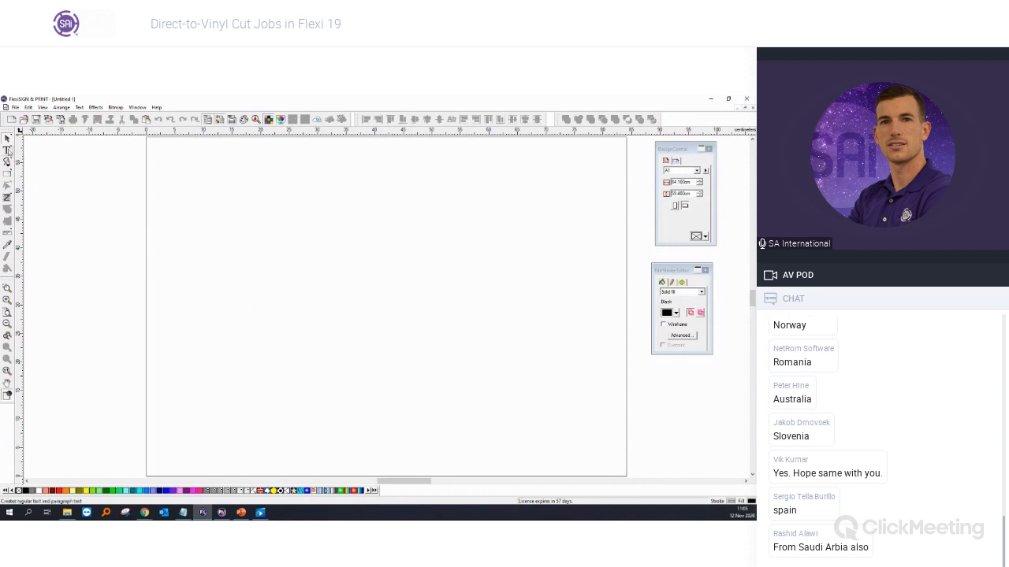
left_click(250, 250)
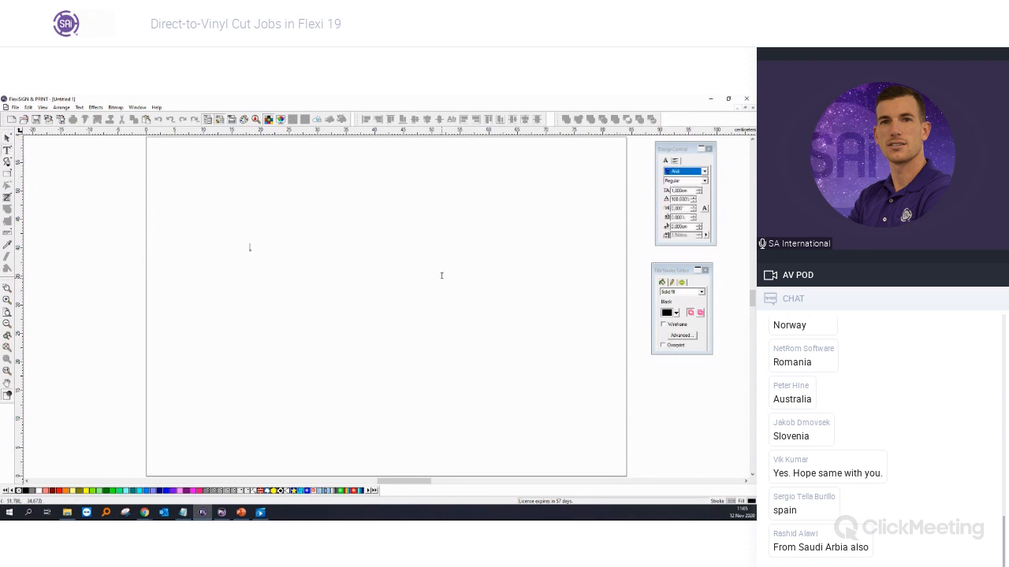
type("Webinar")
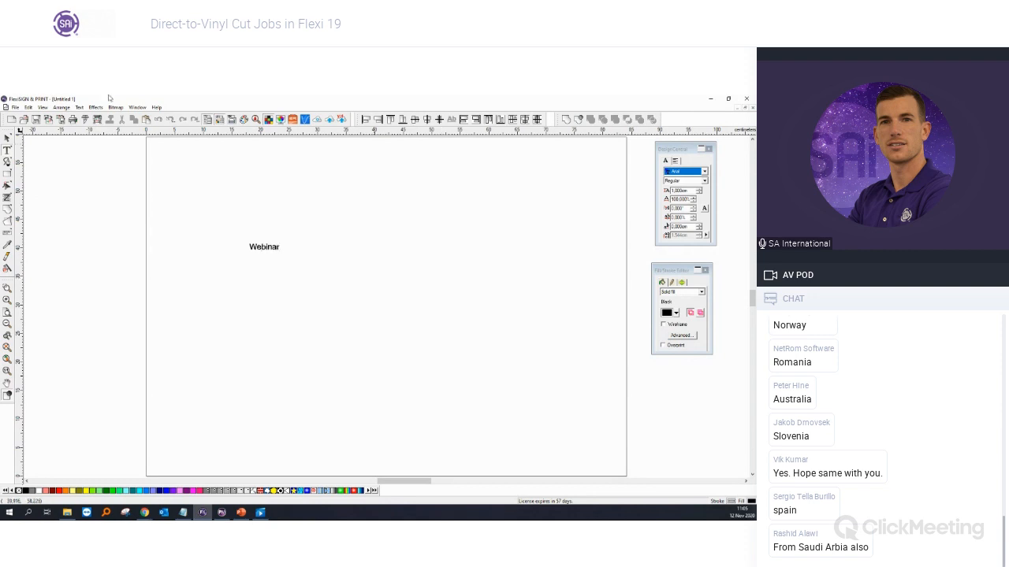
Step: Enlarge Webinar and set it in the script font found by typing 'bet' in the font list
left_click(7, 138)
left_click_drag(281, 251, 326, 275)
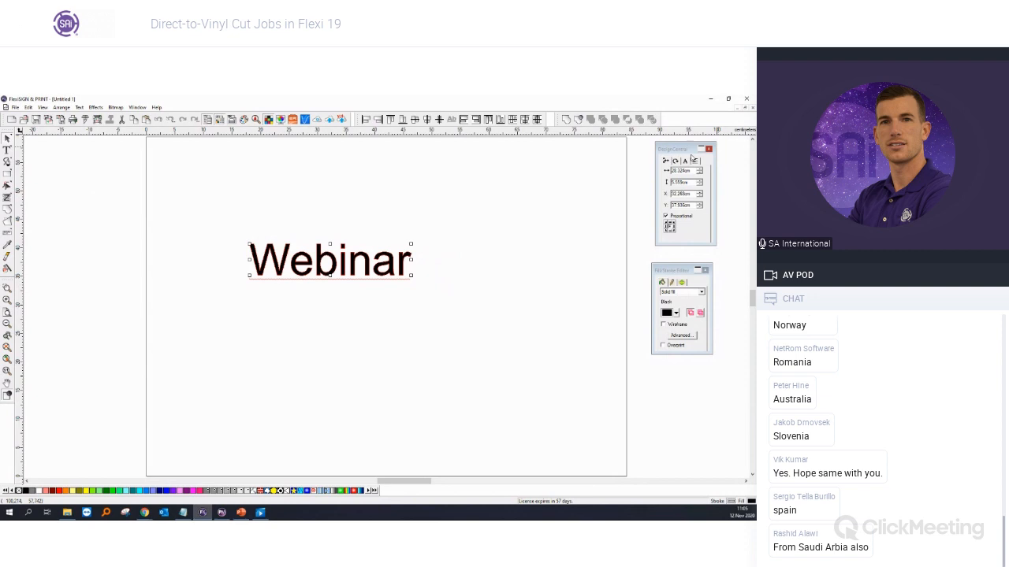
left_click(685, 162)
left_click(688, 171)
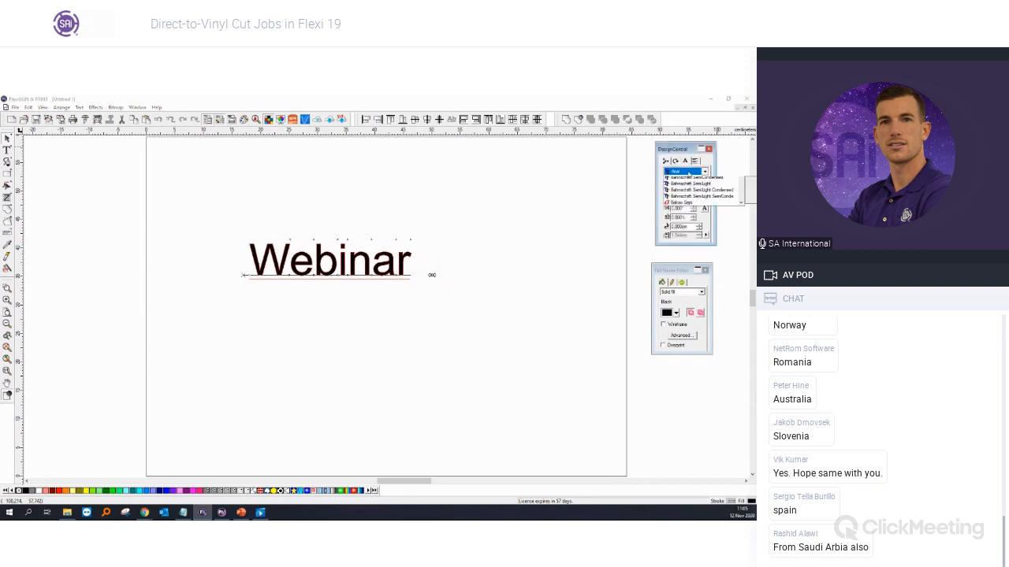
type("bet")
key("Return")
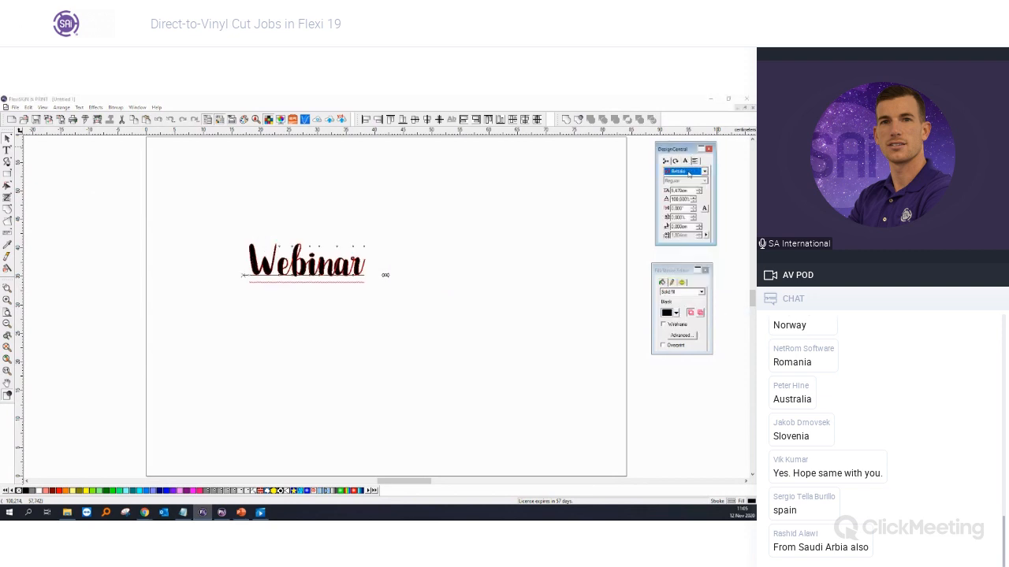
Step: Reselect Webinar and make it much larger
left_click(459, 303)
left_click(344, 269)
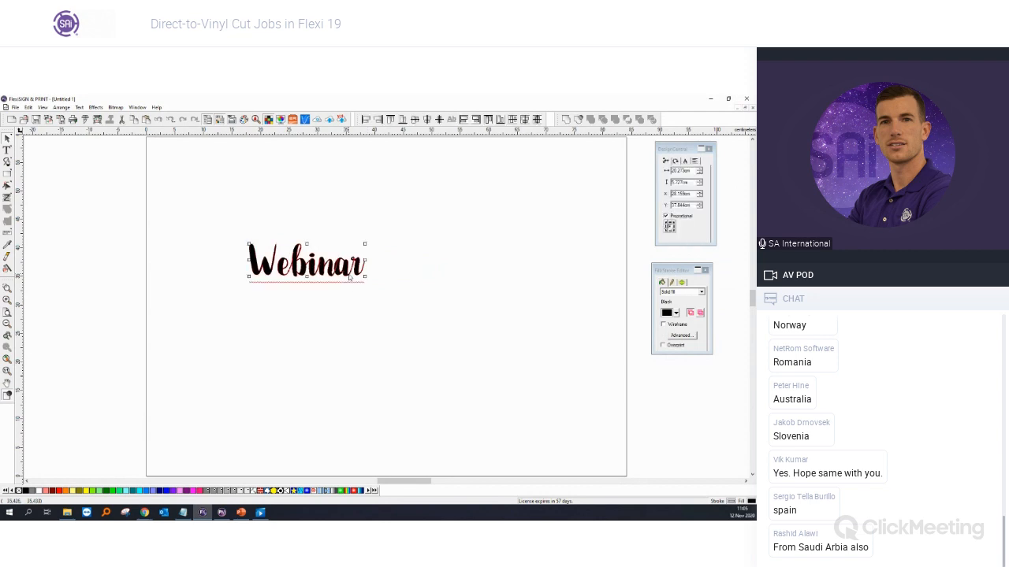
left_click_drag(364, 278, 492, 322)
Step: Move Webinar toward the page's top left and switch its letters to outline-only display
left_click_drag(391, 288, 330, 252)
scroll(300, 209, "up", 5)
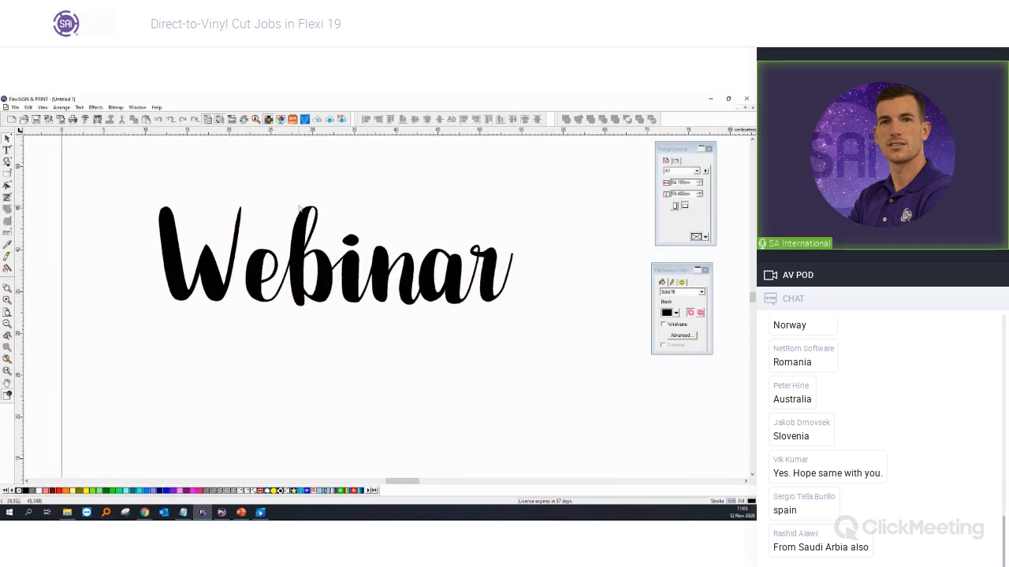
scroll(299, 209, "up", 2)
left_click(450, 263)
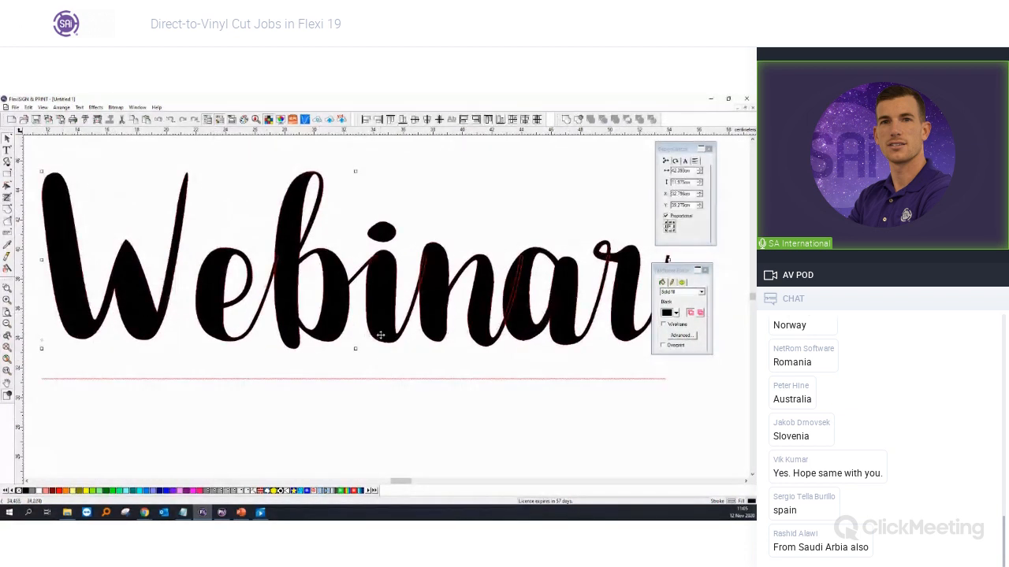
scroll(433, 275, "up", 3)
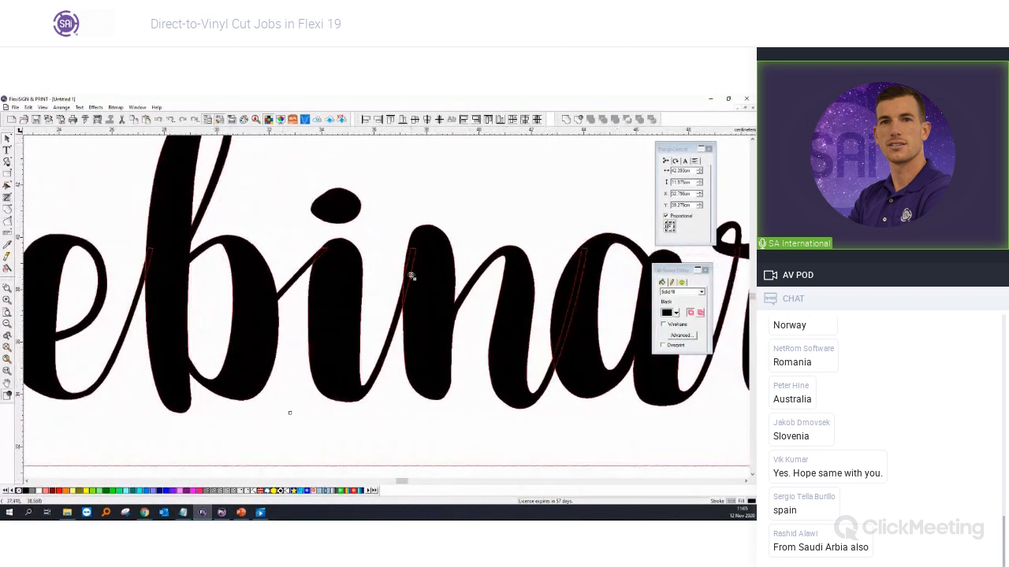
scroll(410, 275, "up", 2)
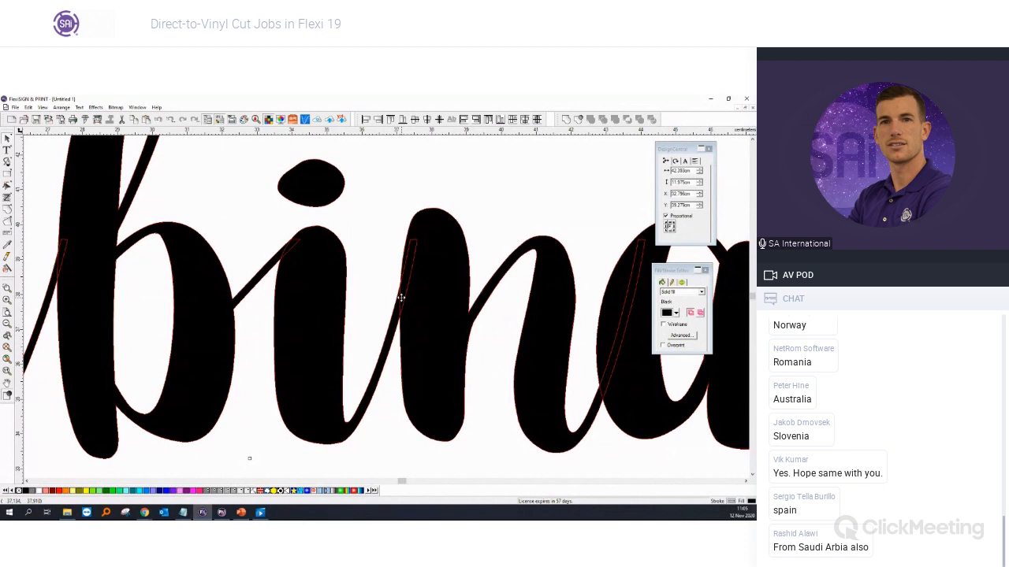
key("ctrl+Tab")
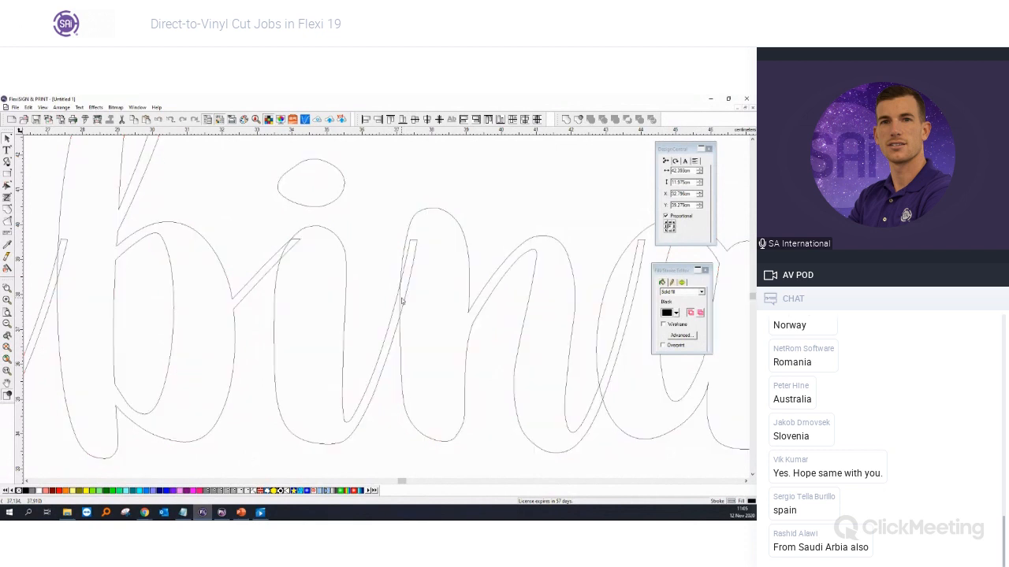
scroll(402, 300, "down", 3)
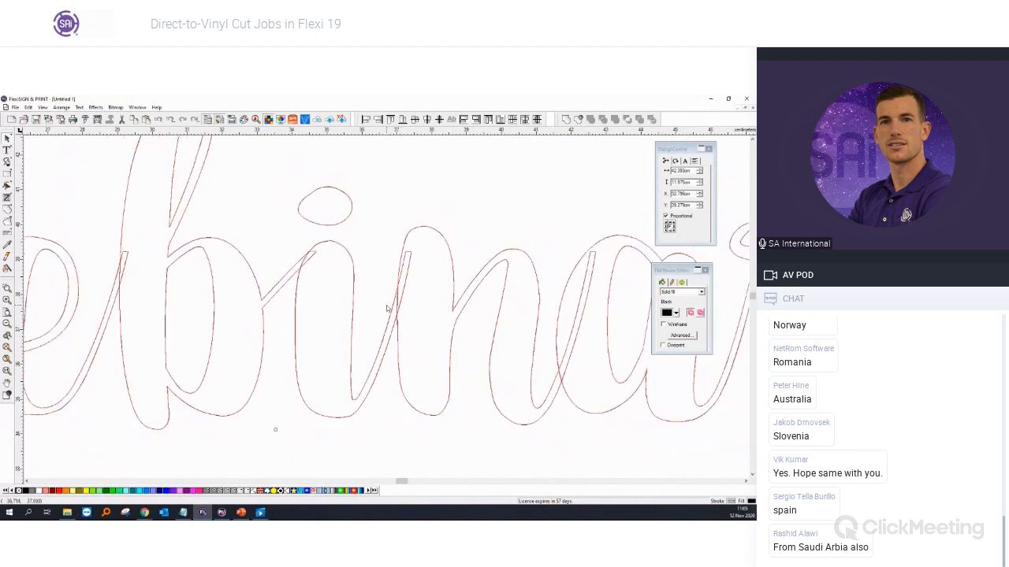
Step: View the slide 4 photo of the cut Webinar vinyl in PowerPoint, then return to FlexiSIGN
key("alt+Tab")
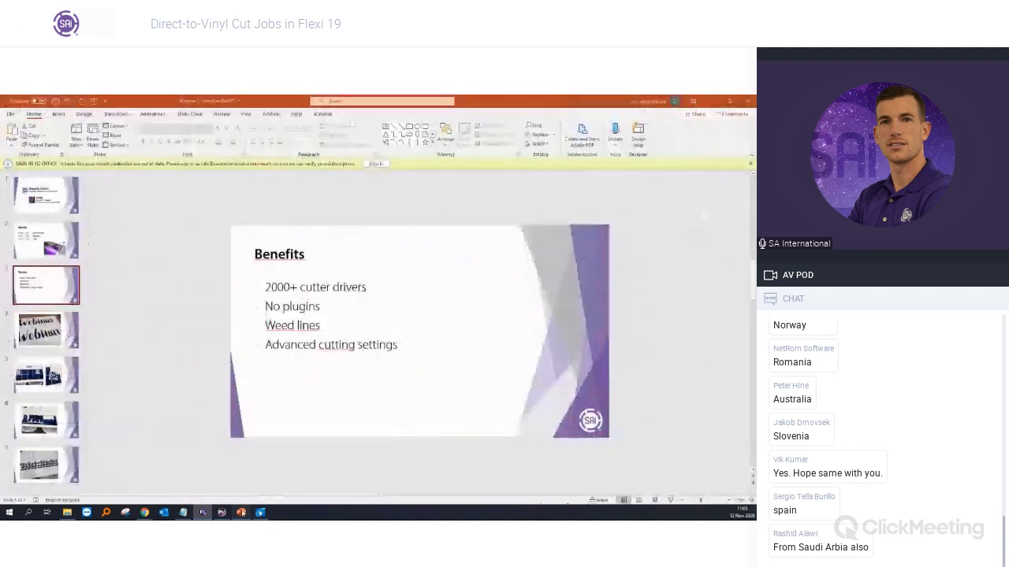
left_click(40, 340)
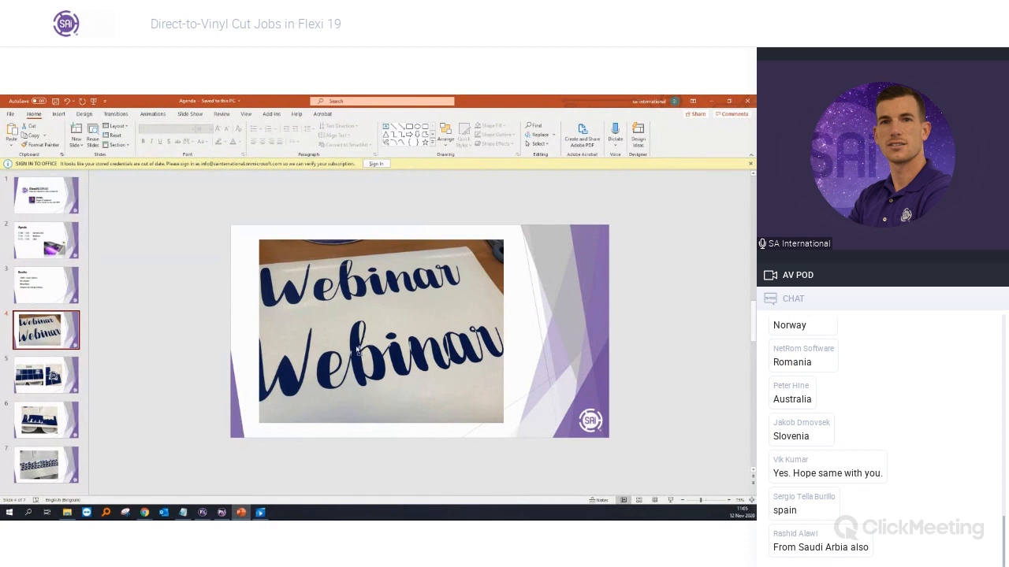
scroll(356, 350, "up", 5)
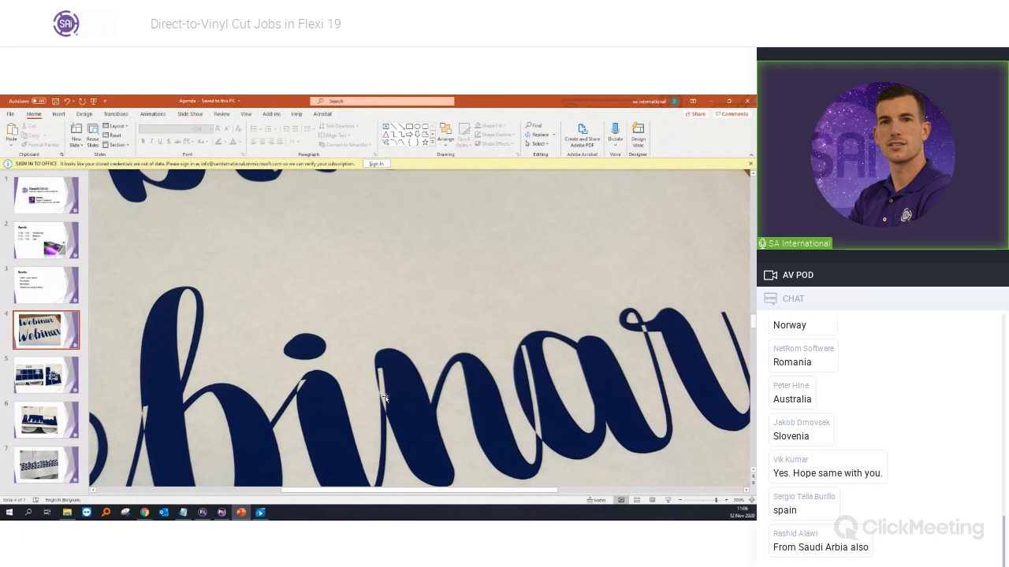
scroll(386, 398, "down", 5, "ctrl")
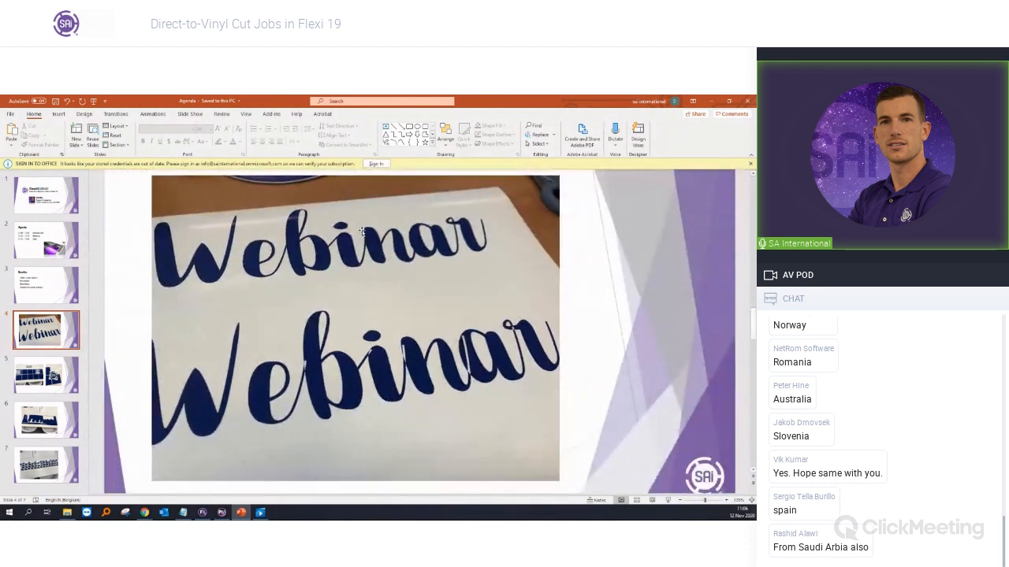
scroll(520, 249, "up", 5, "ctrl")
scroll(521, 249, "up", 2)
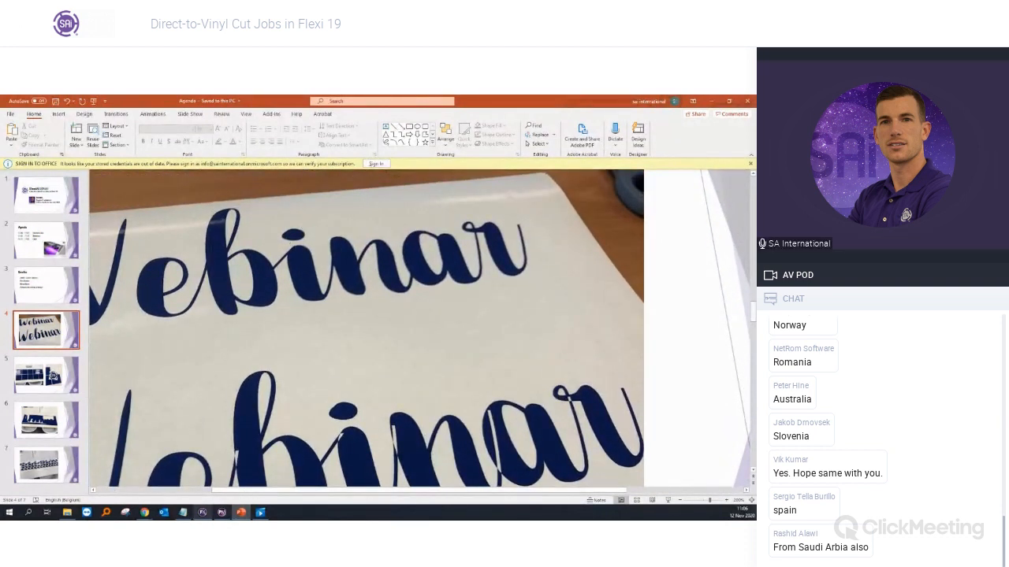
left_click(203, 512)
scroll(253, 189, "down", 3)
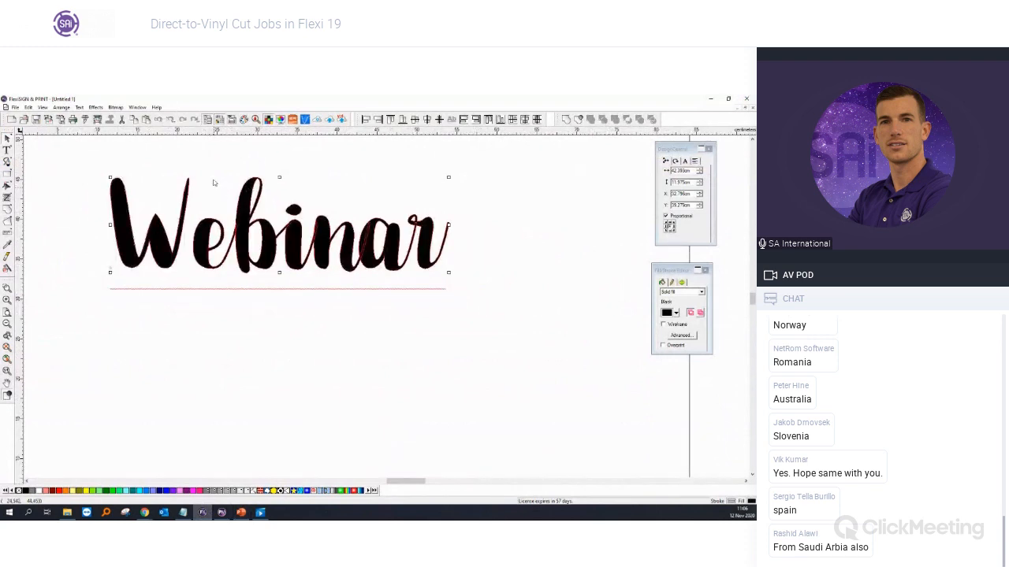
Step: Turn on Autoweld in the Cut/Plot cutting options and close the dialog
scroll(210, 151, "up", 2)
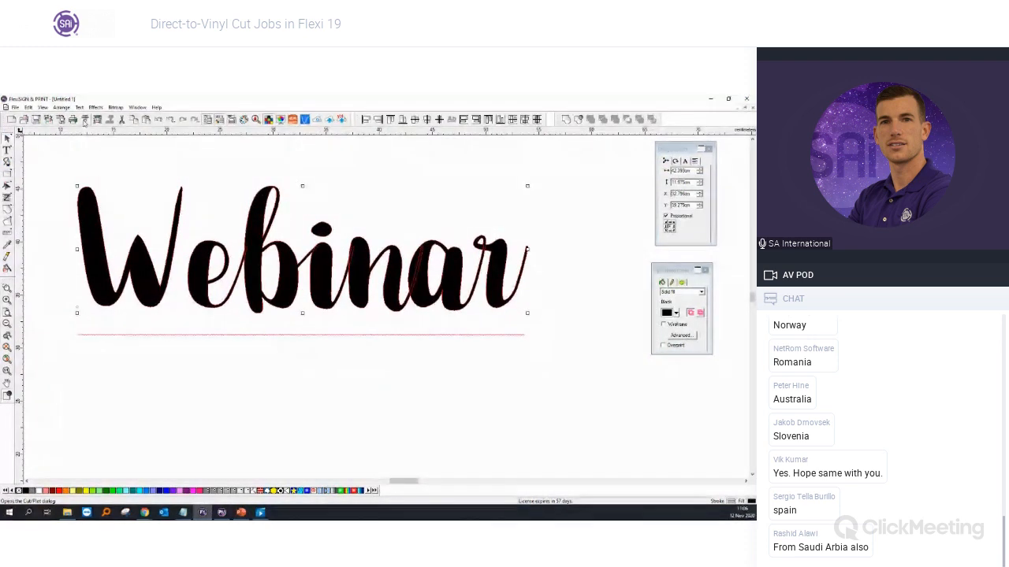
left_click(85, 120)
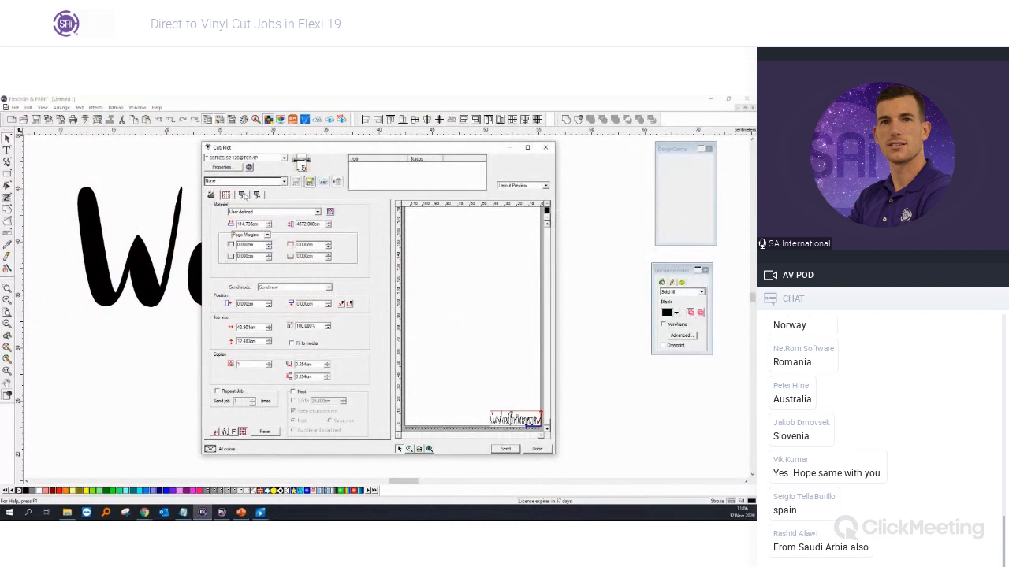
left_click(257, 197)
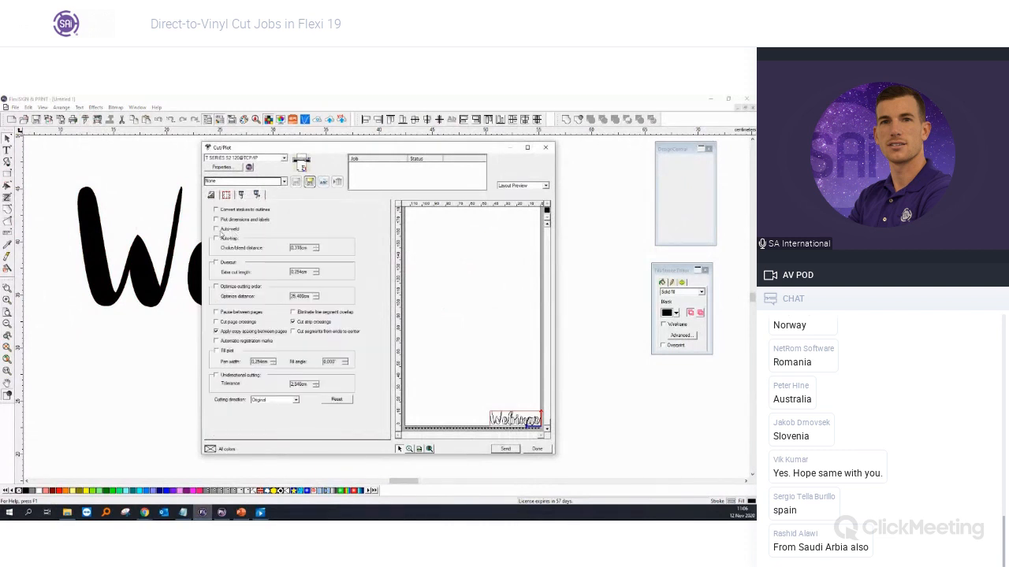
left_click(216, 229)
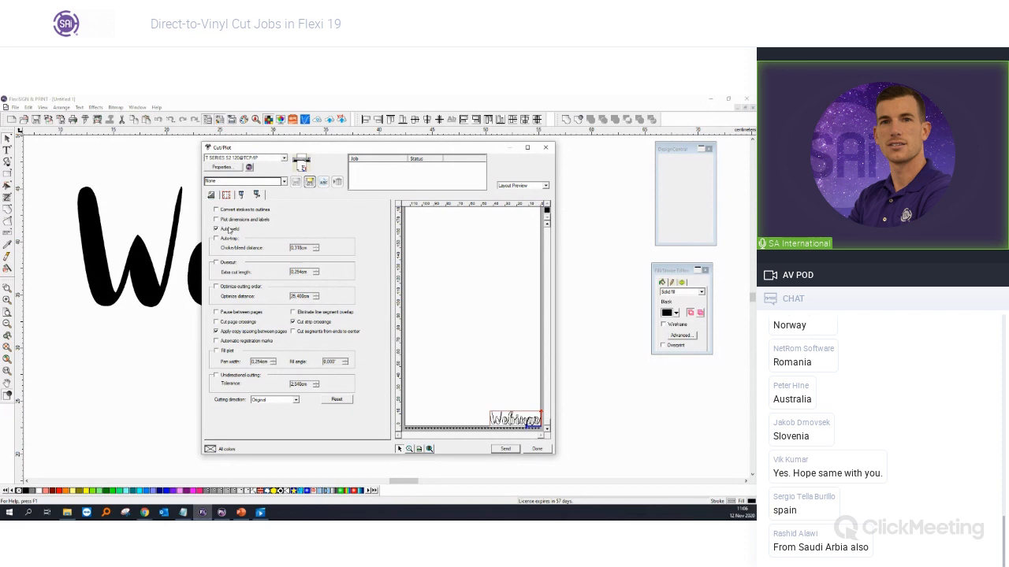
left_click(545, 147)
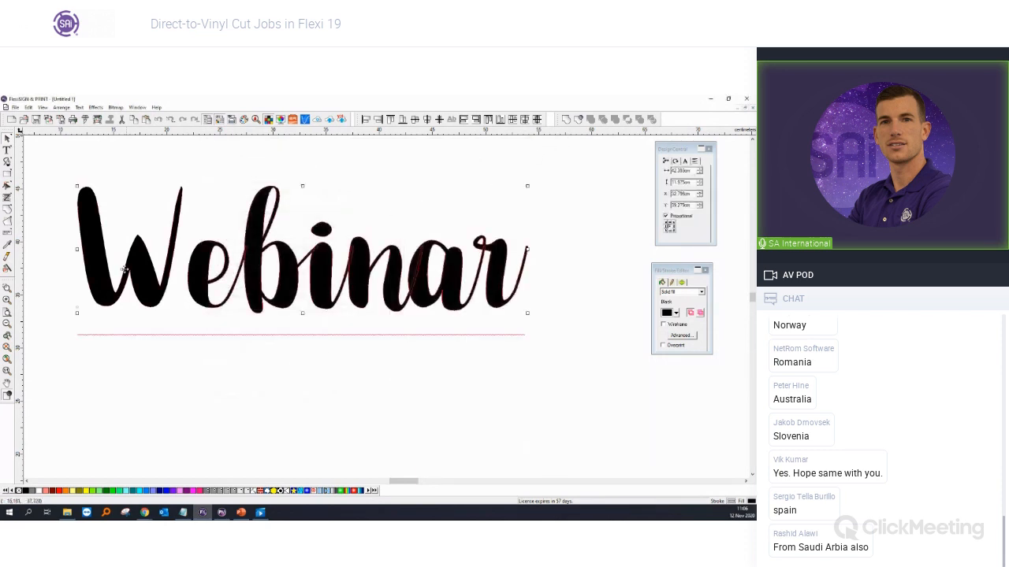
Step: Weld Webinar's overlapping letters into one outline and zoom in to check the joins
left_click(7, 211)
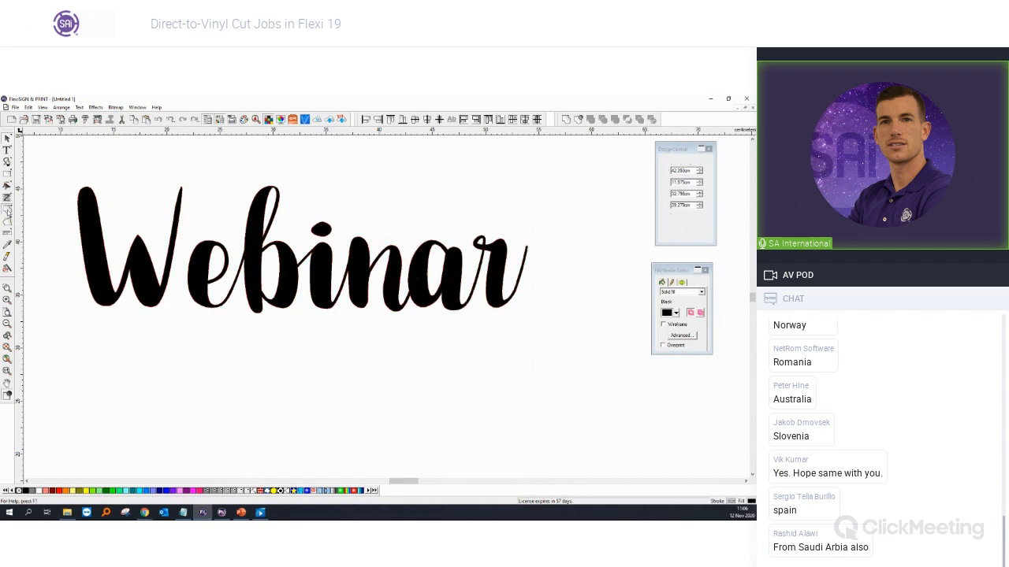
scroll(271, 221, "up", 6)
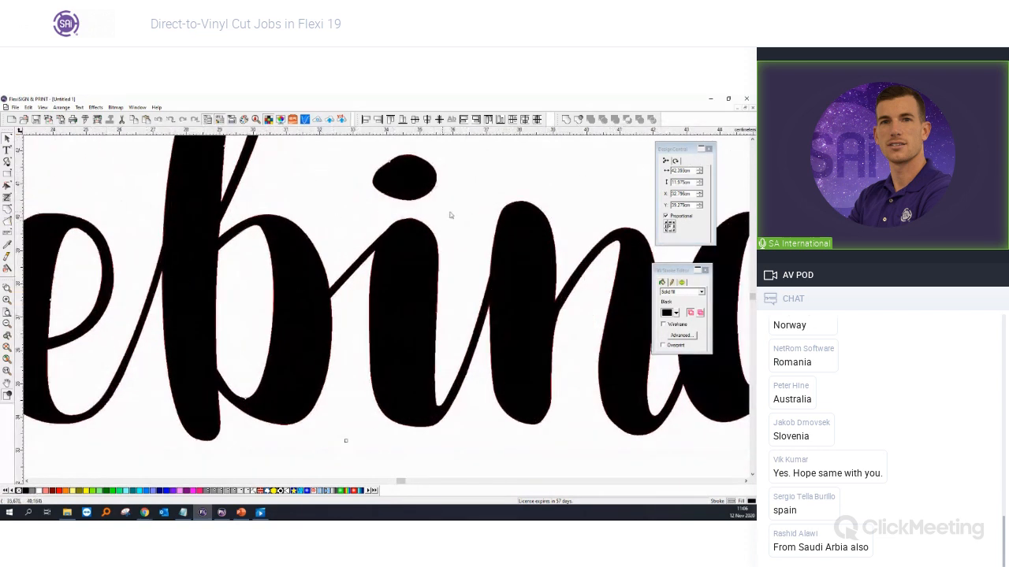
scroll(508, 296, "down", 1)
scroll(508, 296, "down", 3)
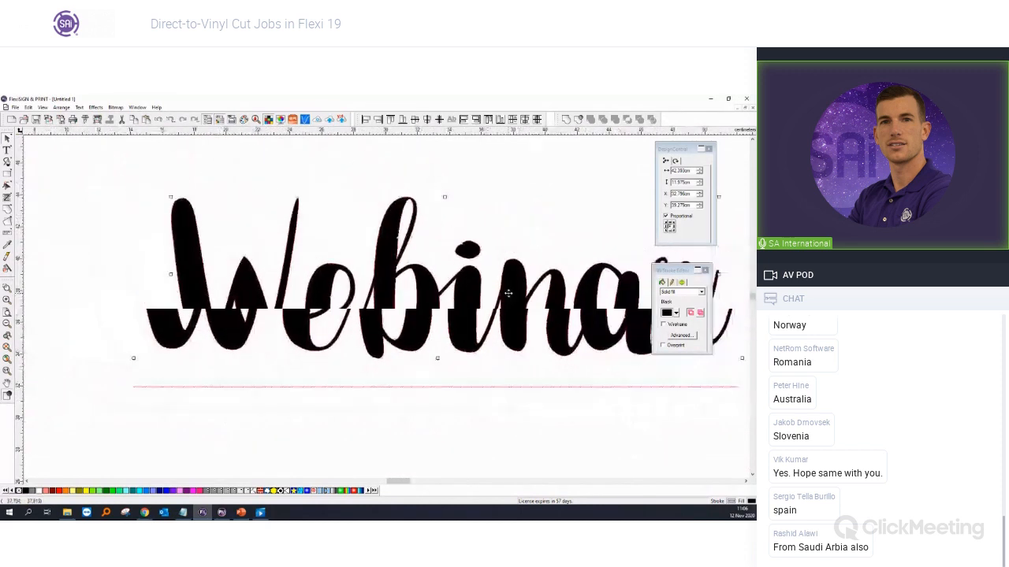
scroll(644, 226, "down", 1)
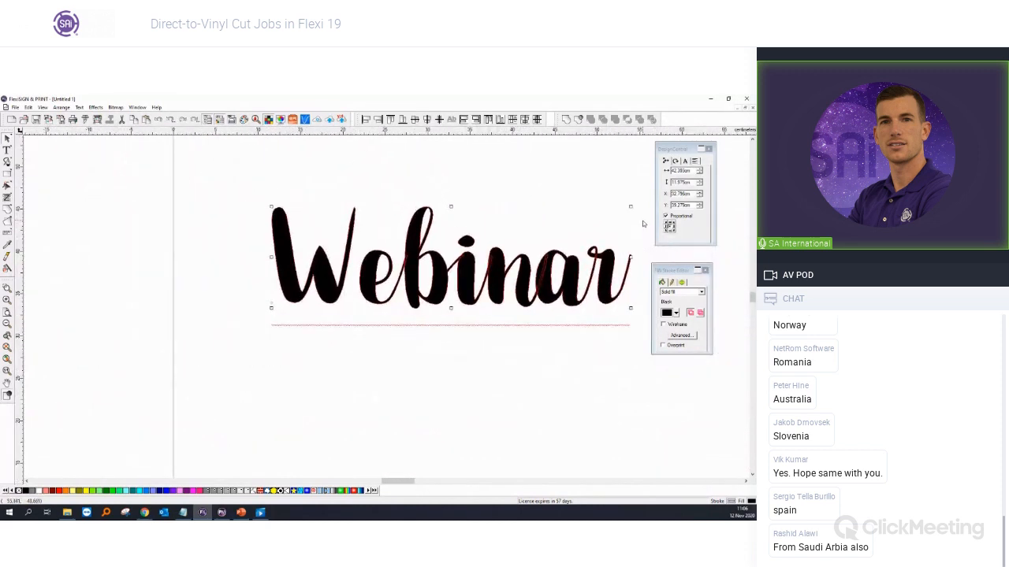
scroll(643, 225, "up", 1)
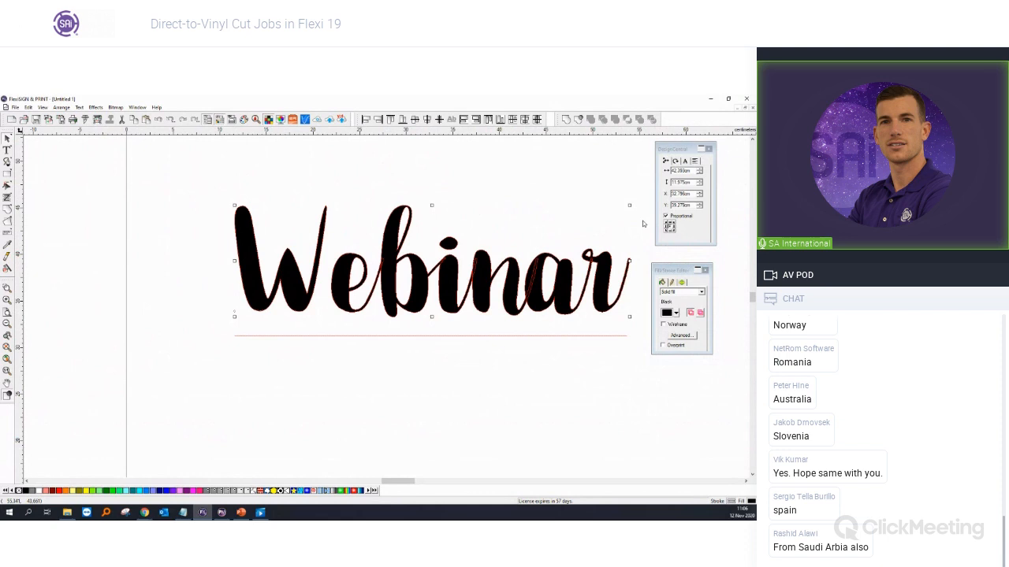
left_click(85, 119)
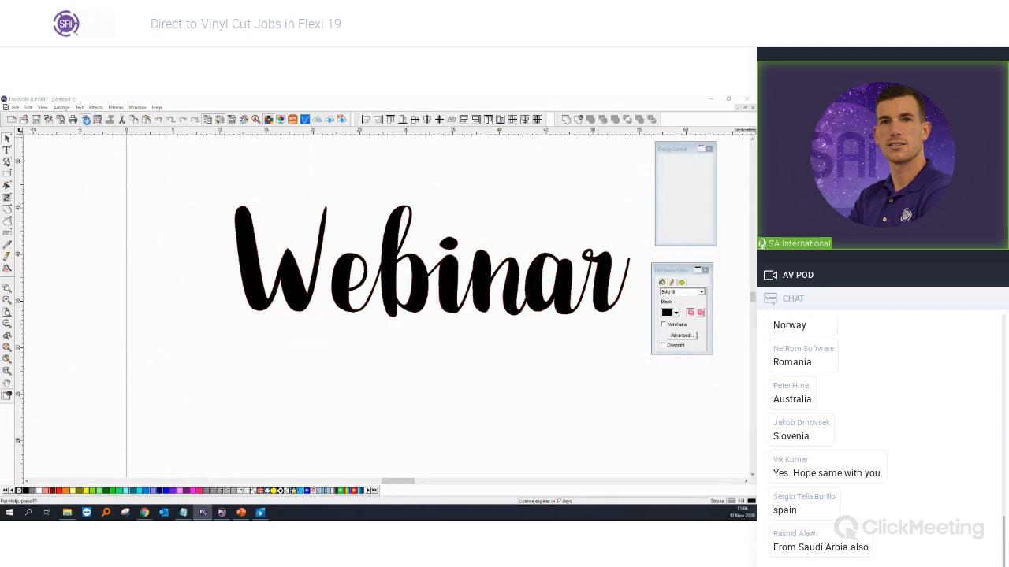
Step: Review the Autoweld, Overcut and Fill plot settings on the Cut/Plot options tab, then close it
left_click(243, 196)
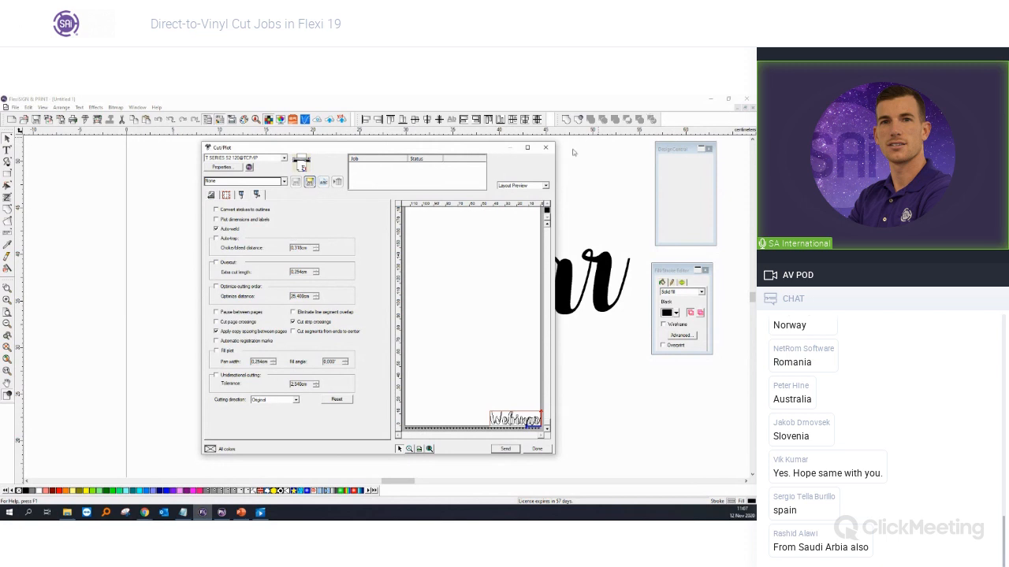
left_click(545, 148)
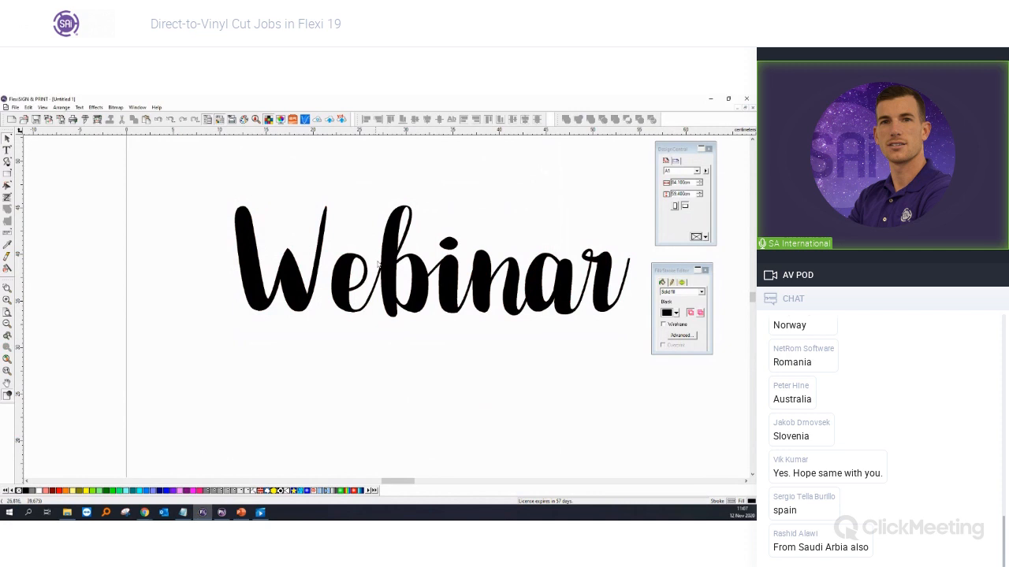
Step: Glance at the PowerPoint reference, then zoom out to show the whole page with Webinar
left_click(544, 274)
scroll(543, 275, "up", 2)
left_click(412, 381)
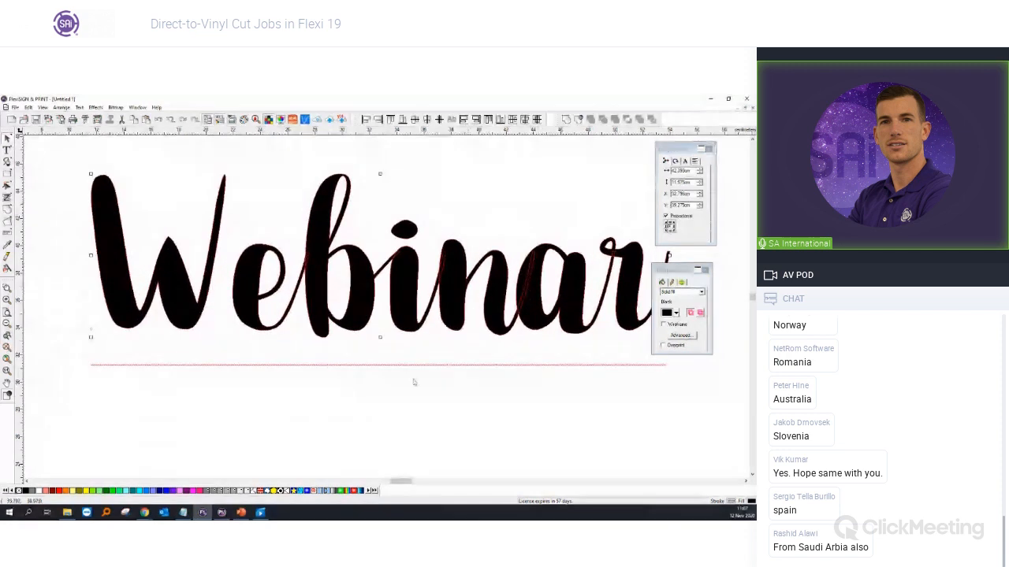
left_click(242, 512)
left_click(203, 513)
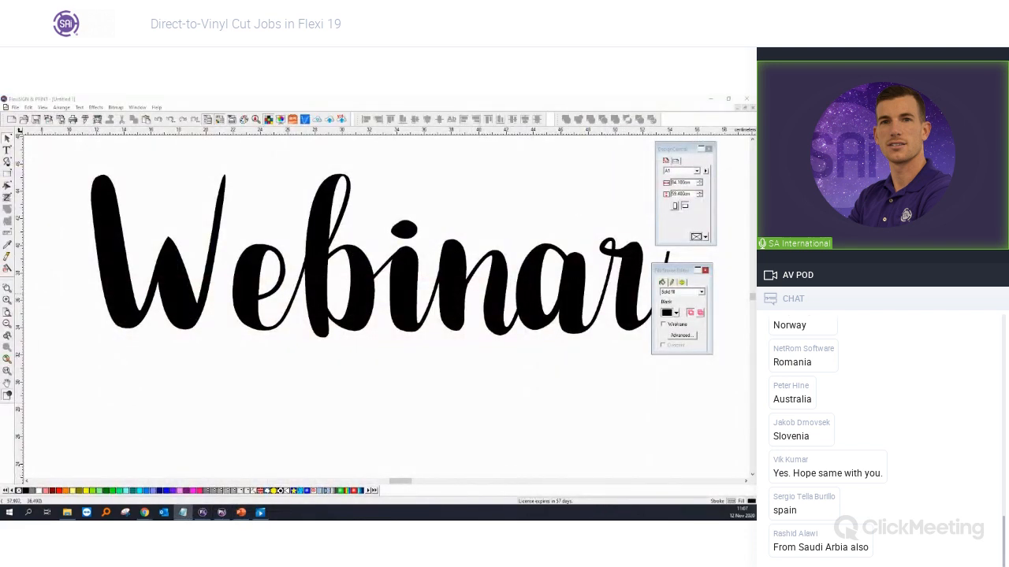
scroll(386, 192, "left", 8)
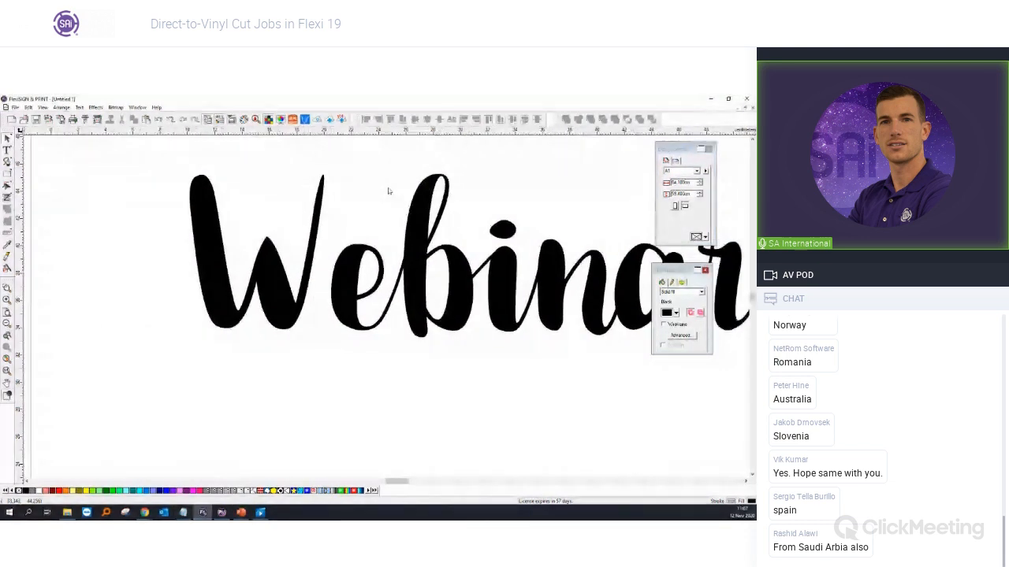
scroll(238, 228, "down", 2)
scroll(240, 229, "down", 3)
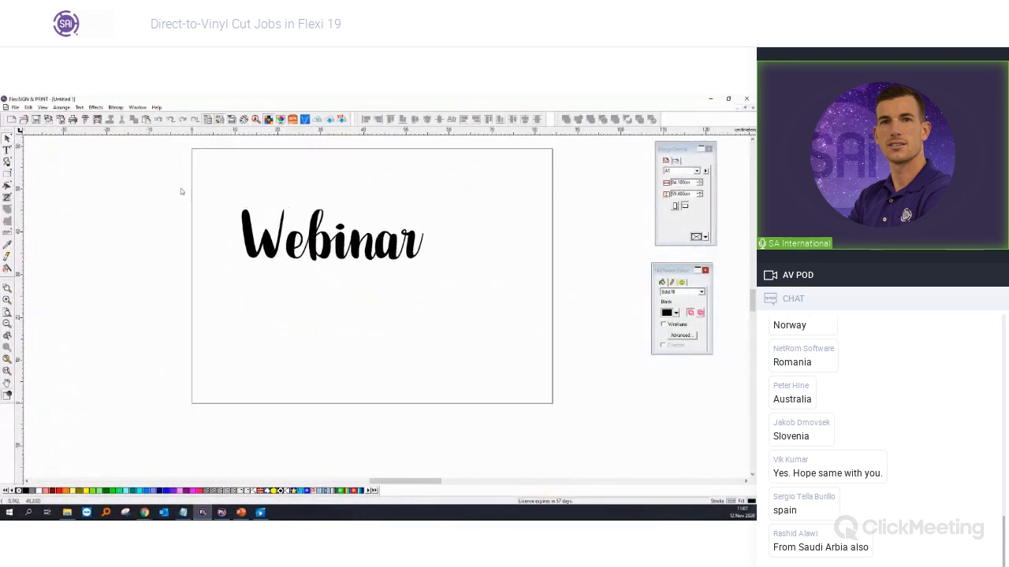
left_click(14, 108)
Step: Import the SAi logo file from the Webinar 12112020 folder and place it on the page
left_click(31, 185)
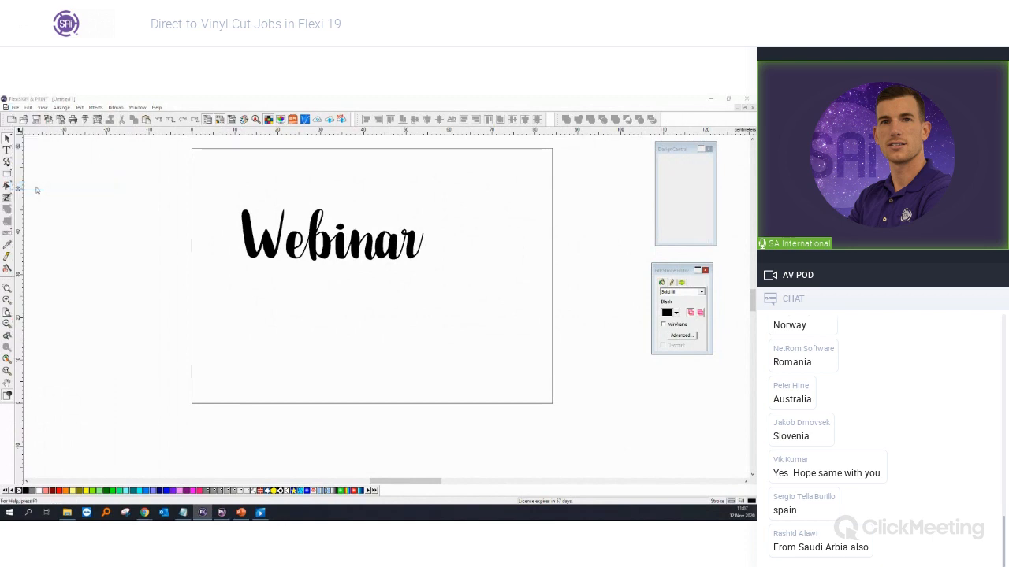
double_click(241, 201)
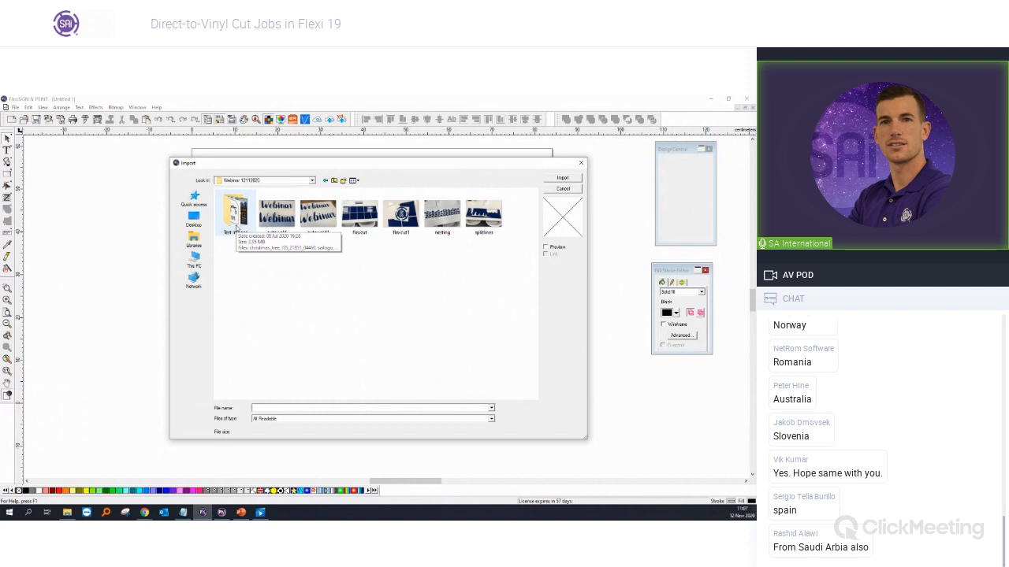
double_click(450, 230)
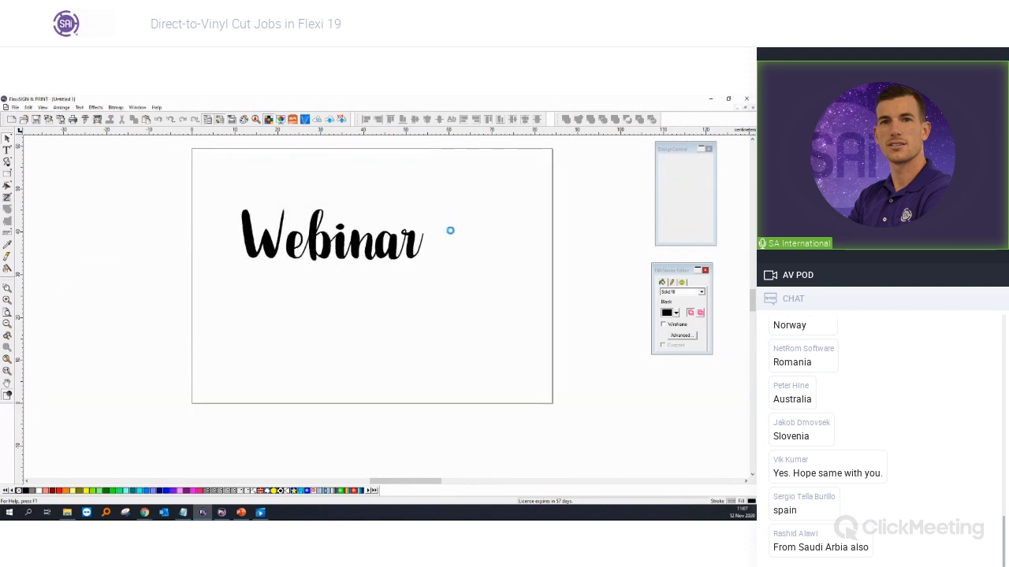
left_click(450, 230)
Step: Move Webinar off the page to the left and shift the SAi logo left on the page
left_click_drag(392, 241, 151, 209)
left_click(487, 282)
left_click_drag(488, 281, 304, 270)
left_click_drag(150, 211, 127, 211)
left_click(297, 243)
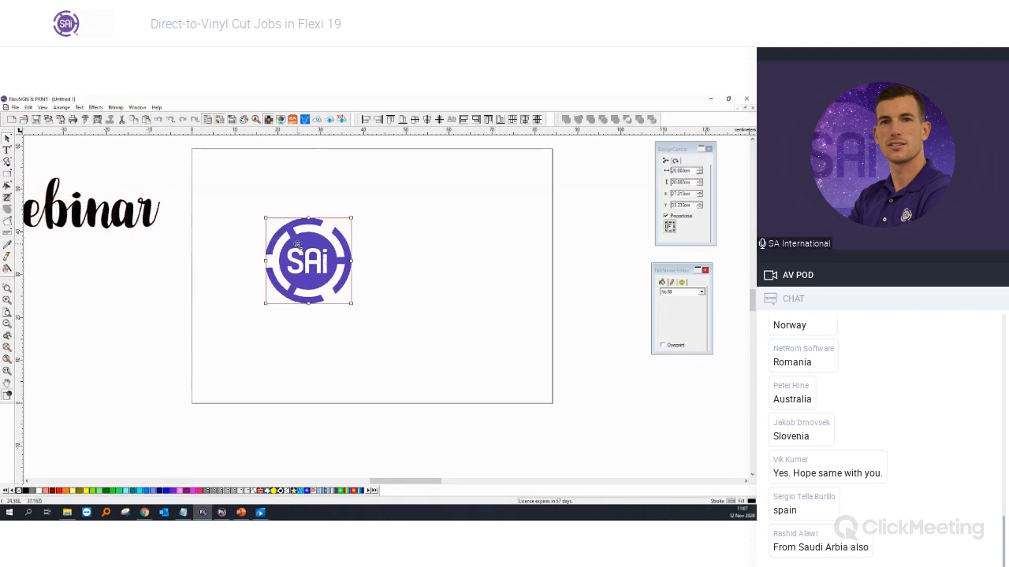
scroll(297, 242, "up", 2)
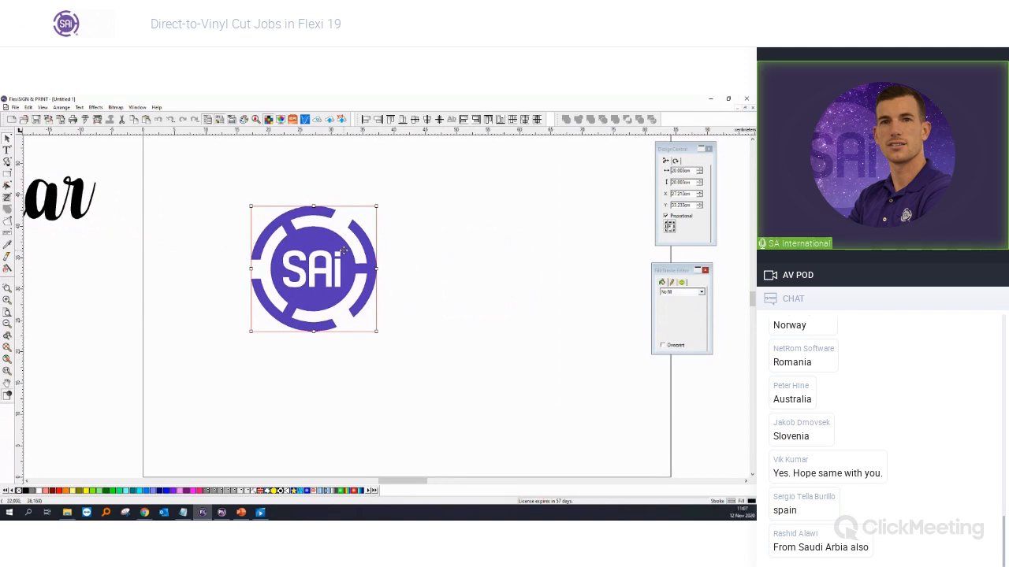
scroll(344, 250, "down", 2)
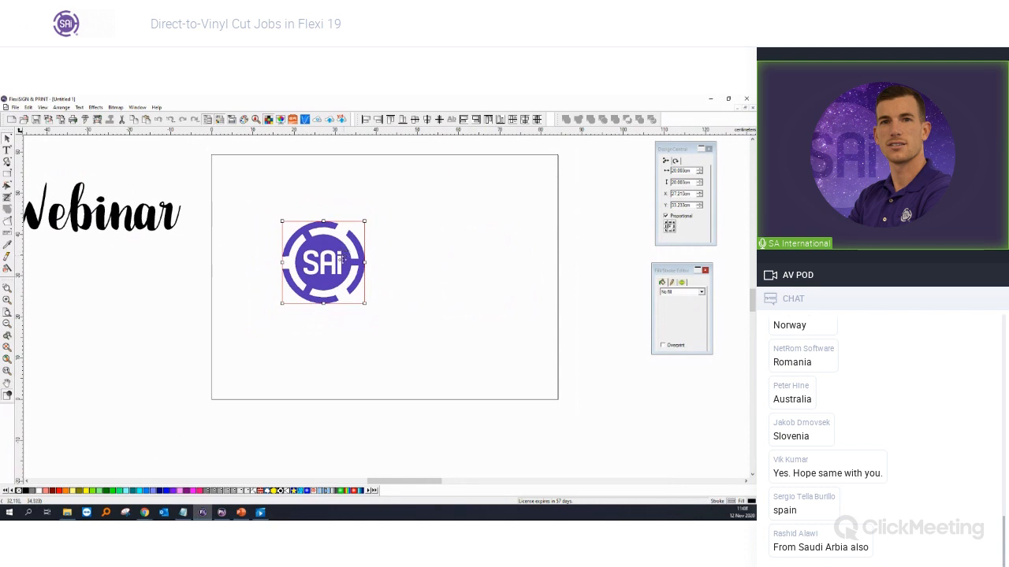
Step: Unmask the SAi logo, delete the leftover black square, and select the logo
right_click(326, 262)
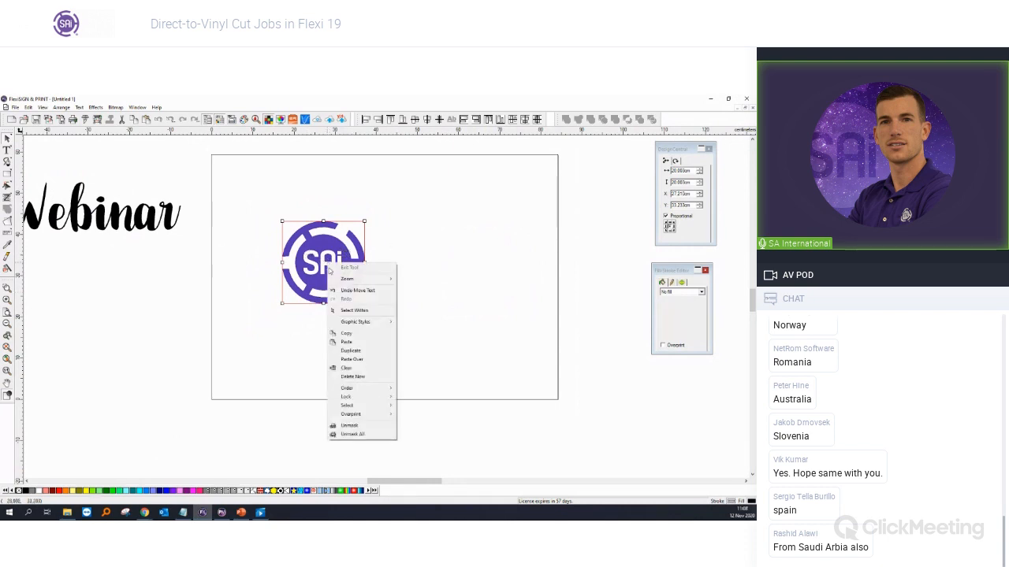
left_click(364, 436)
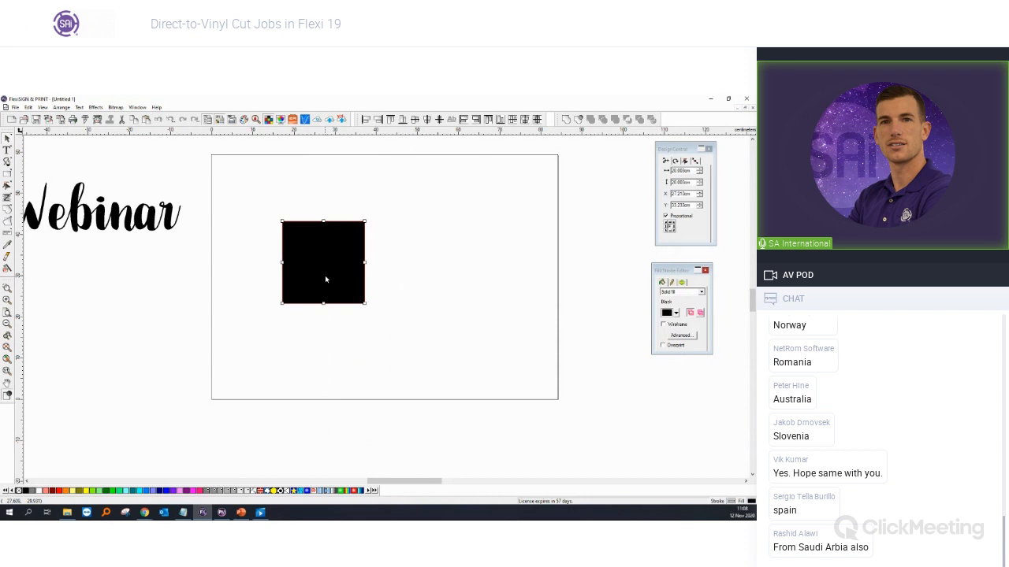
key("Delete")
left_click_drag(235, 194, 412, 337)
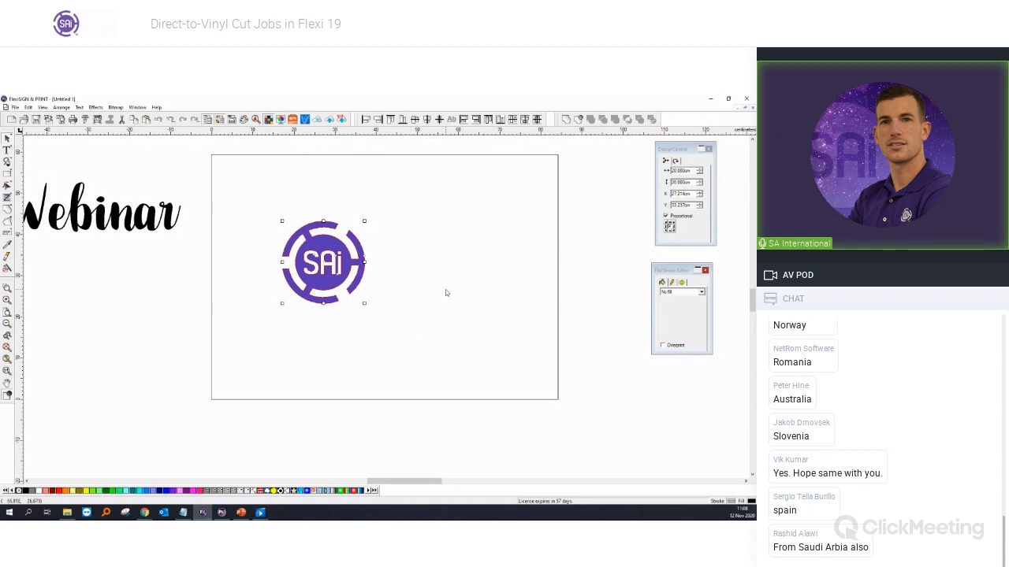
left_click(423, 353)
left_click_drag(437, 370, 262, 203)
left_click_drag(247, 191, 408, 339)
Step: Set the Cut/Plot job to 20 copies of the SAi logo
left_click(85, 120)
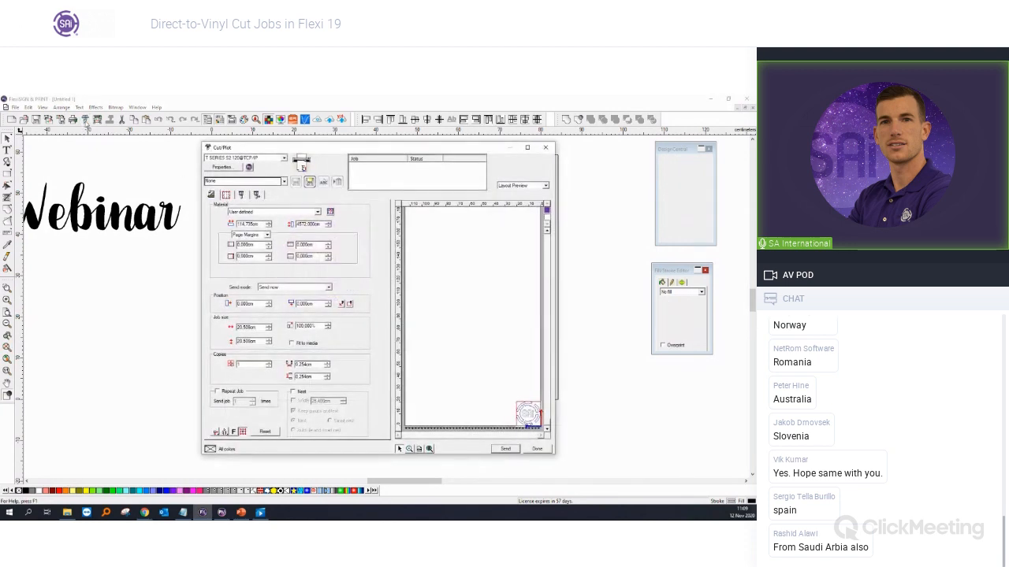
left_click_drag(250, 365, 219, 361)
type("20")
key("Tab")
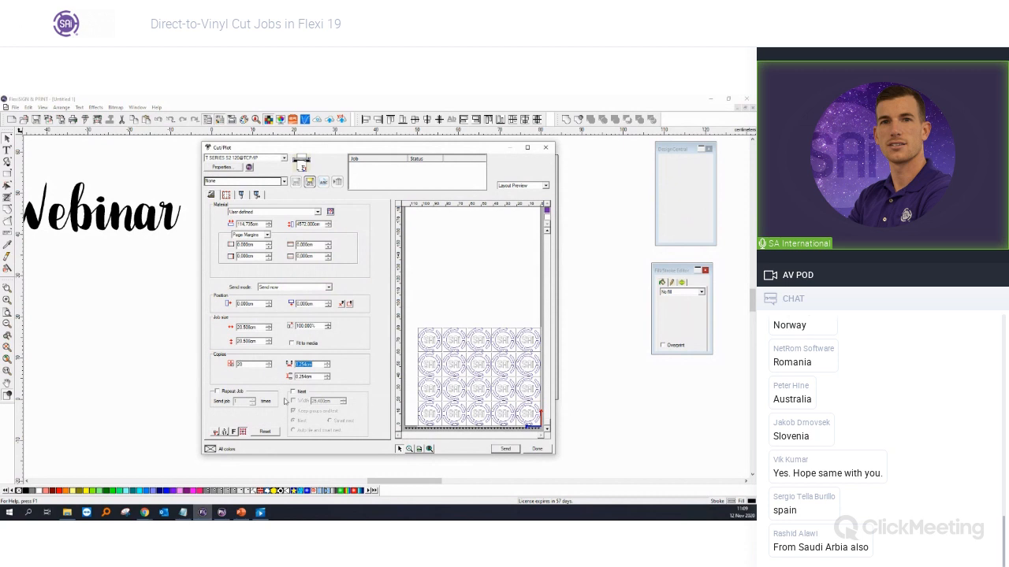
Step: Space the tiled copies 1 cm apart in both directions and turn off Weed border
left_click(215, 433)
left_click(215, 455)
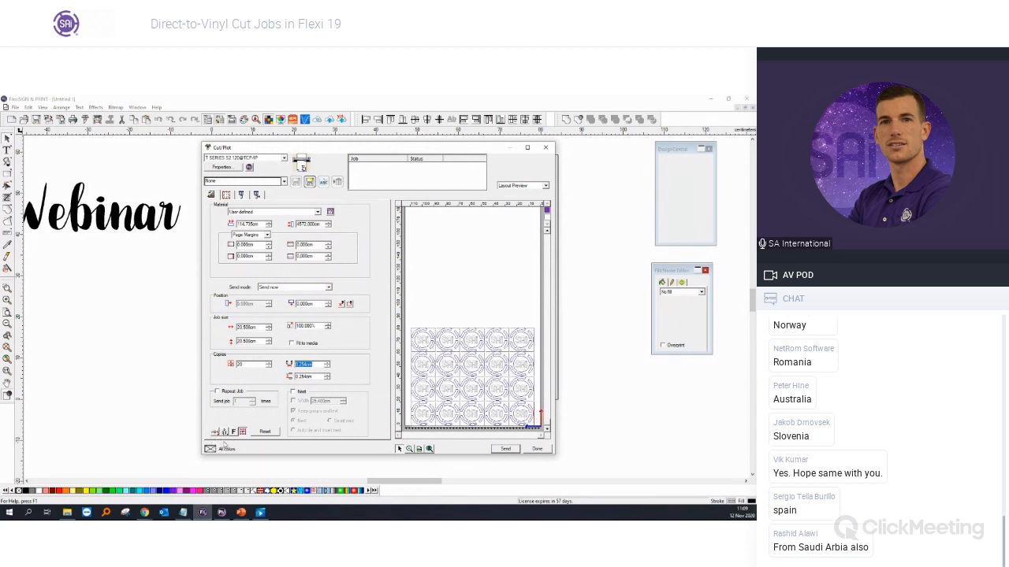
type("1")
key("Tab")
type("1")
key("Tab")
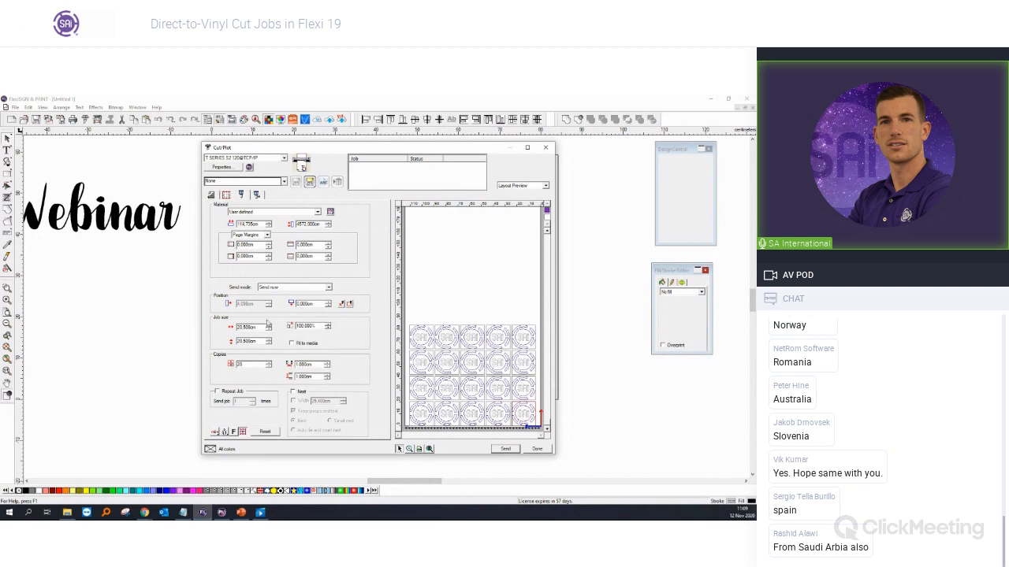
left_click(242, 195)
left_click(222, 227)
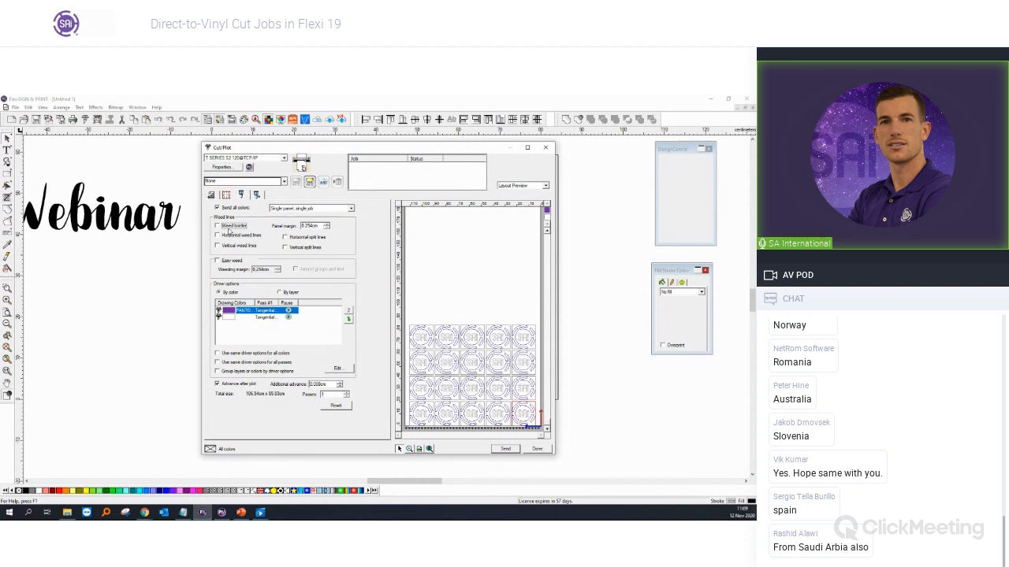
Step: Enable the weed border with a 1 cm panel margin and open the purple PANTONE colour's Summa settings
left_click(230, 226)
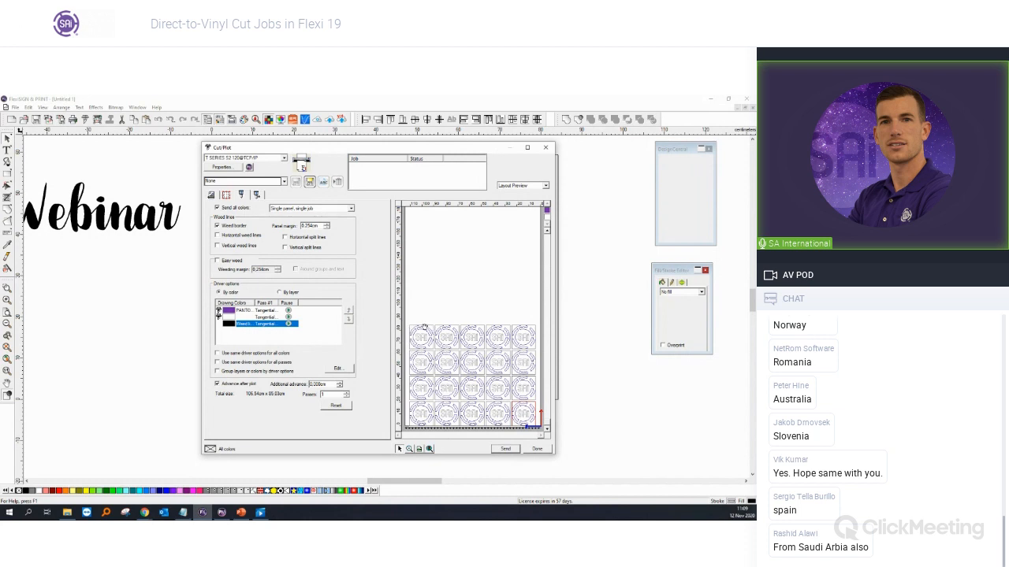
left_click(229, 227)
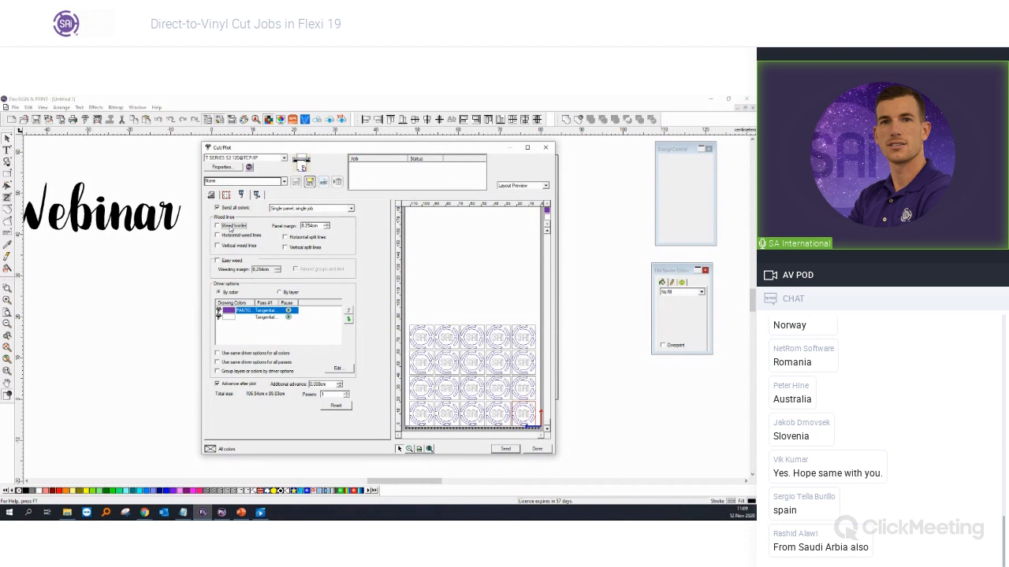
left_click(230, 228)
key("Tab")
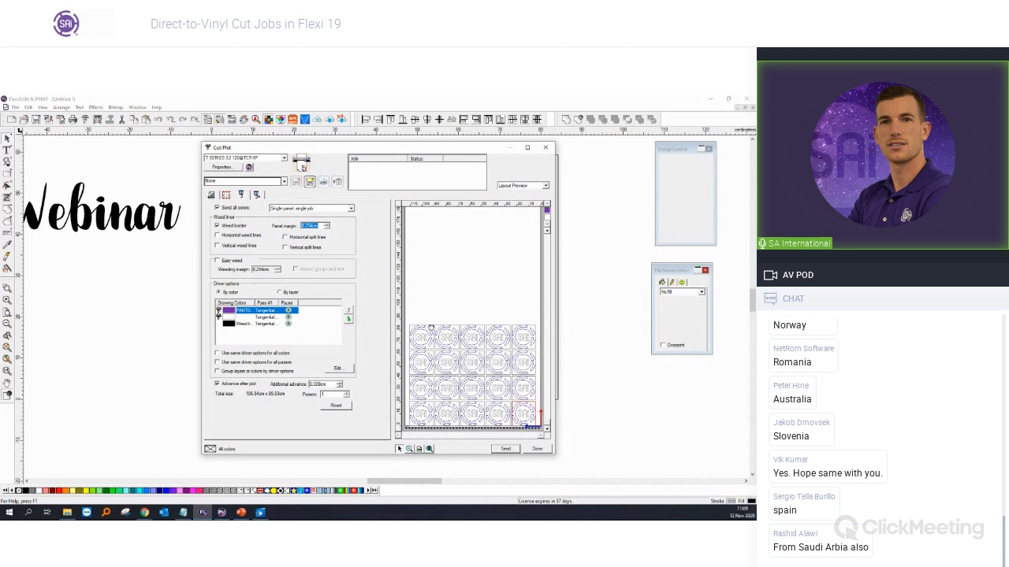
type("1")
key("Tab")
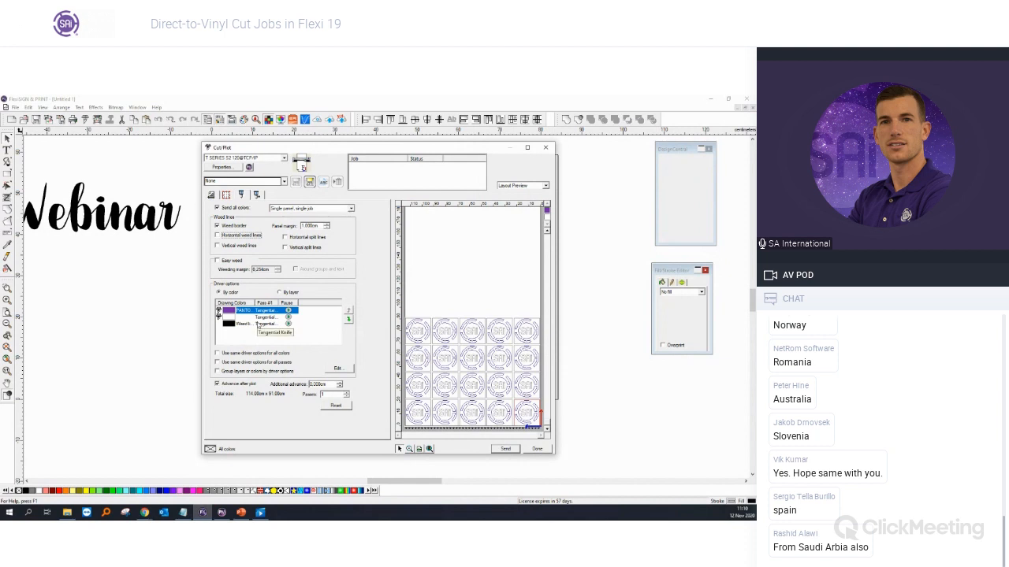
left_click(257, 325)
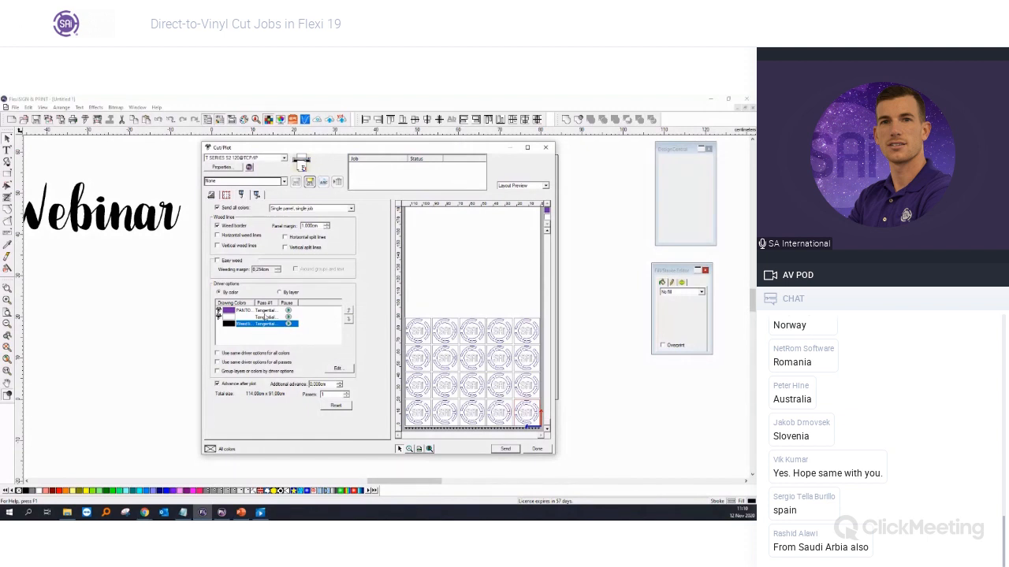
left_click(265, 311)
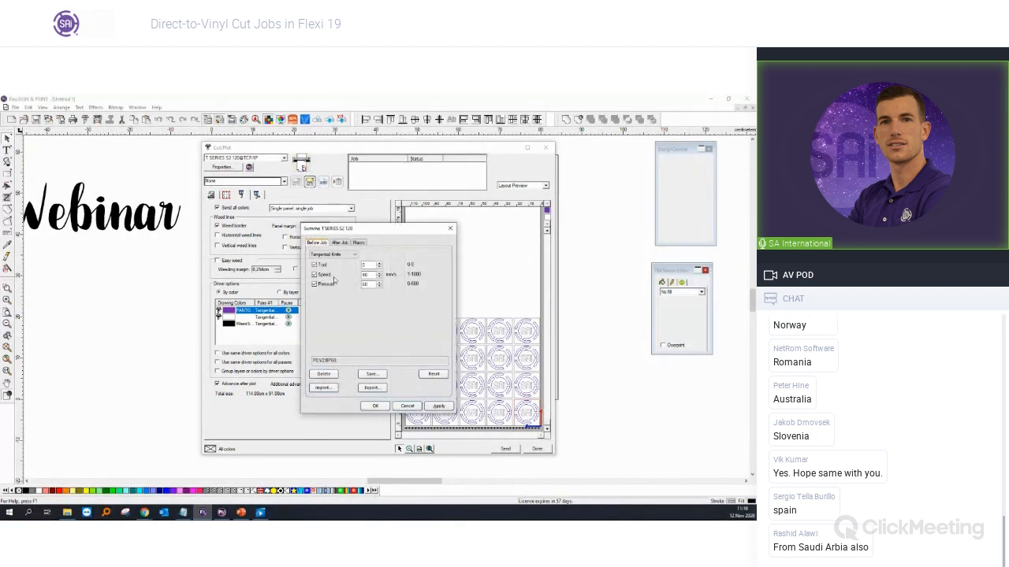
Step: Set the cutting tool to None for the purple PANTONE and white colours
left_click(335, 255)
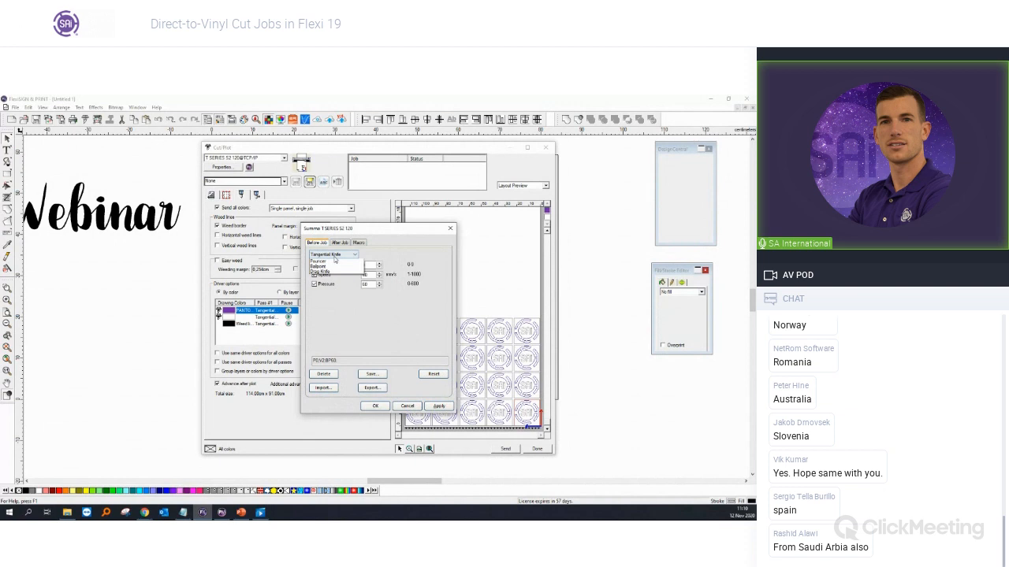
left_click(375, 406)
left_click(266, 318)
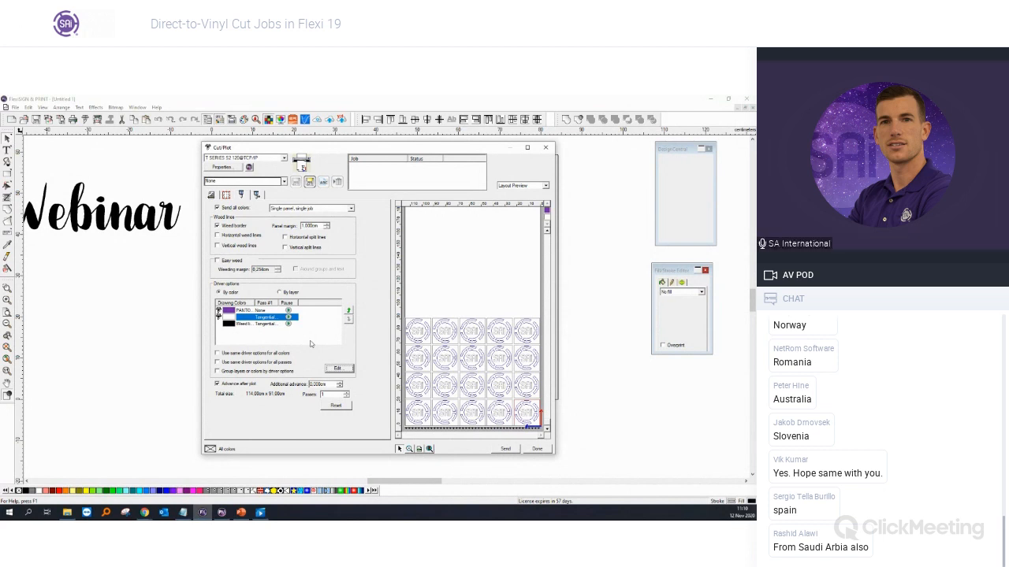
left_click(222, 513)
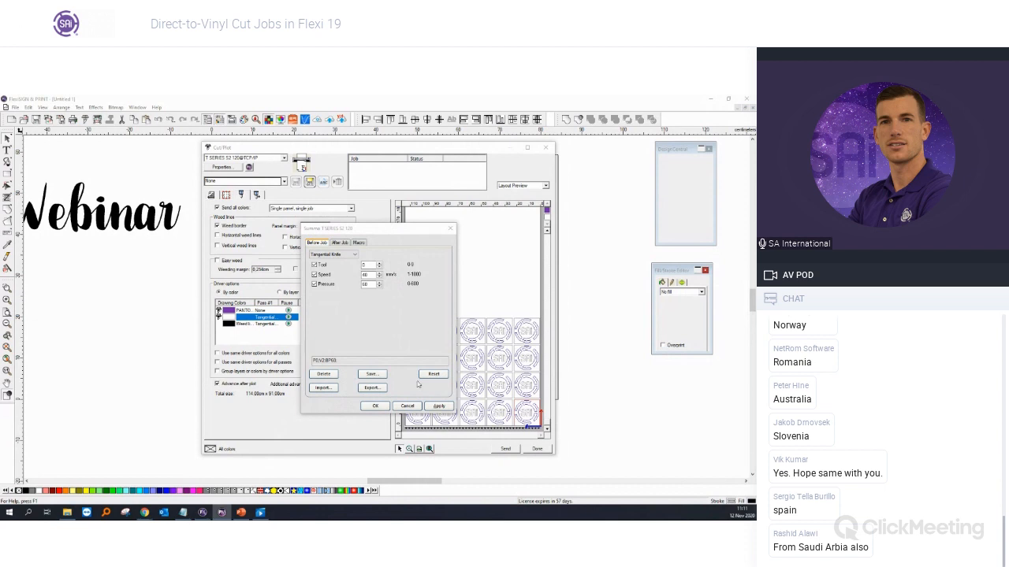
left_click(347, 255)
left_click(334, 260)
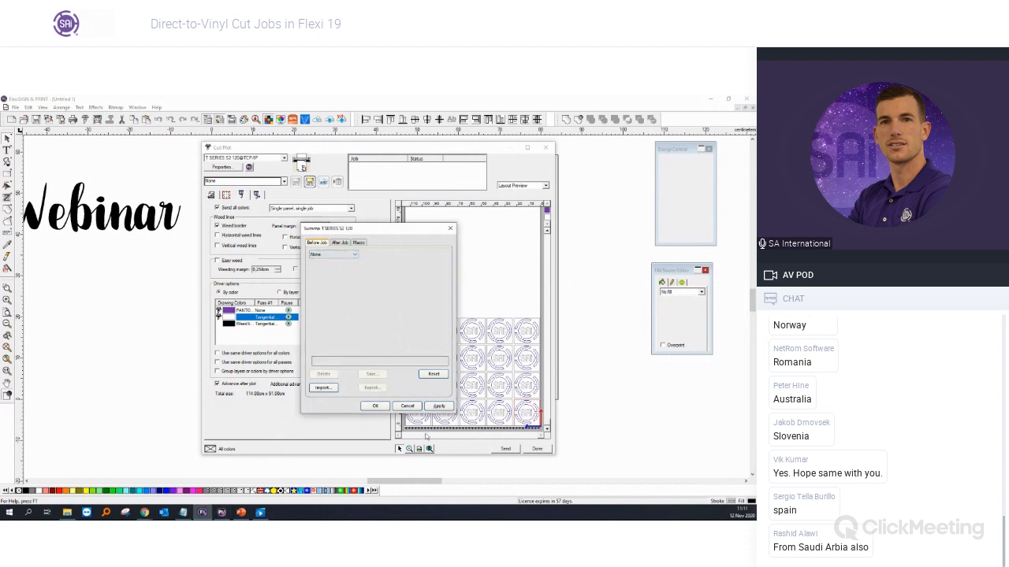
left_click(376, 407)
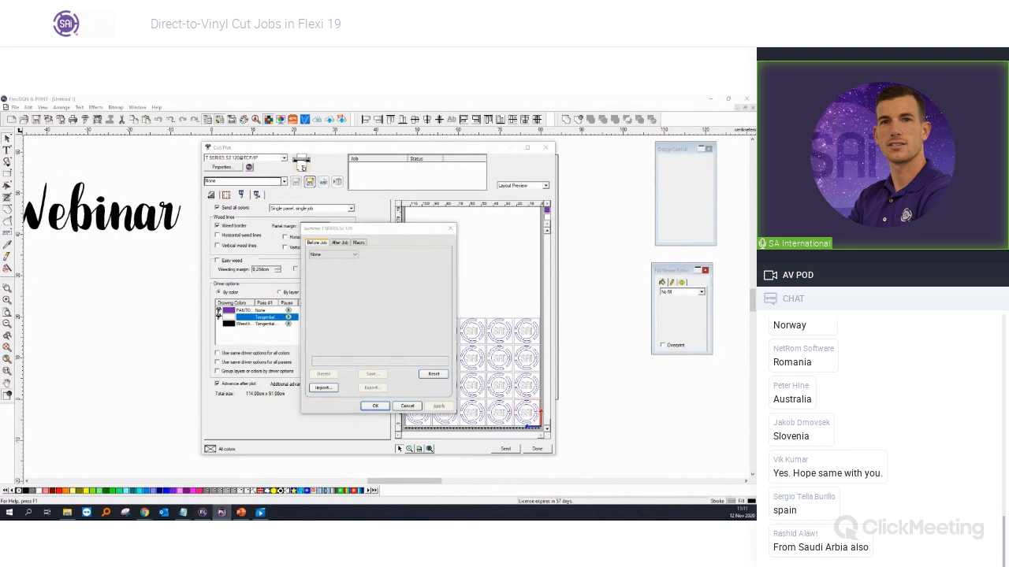
Step: Open the Summa cutter settings for the Weed border colour row
left_click(265, 325)
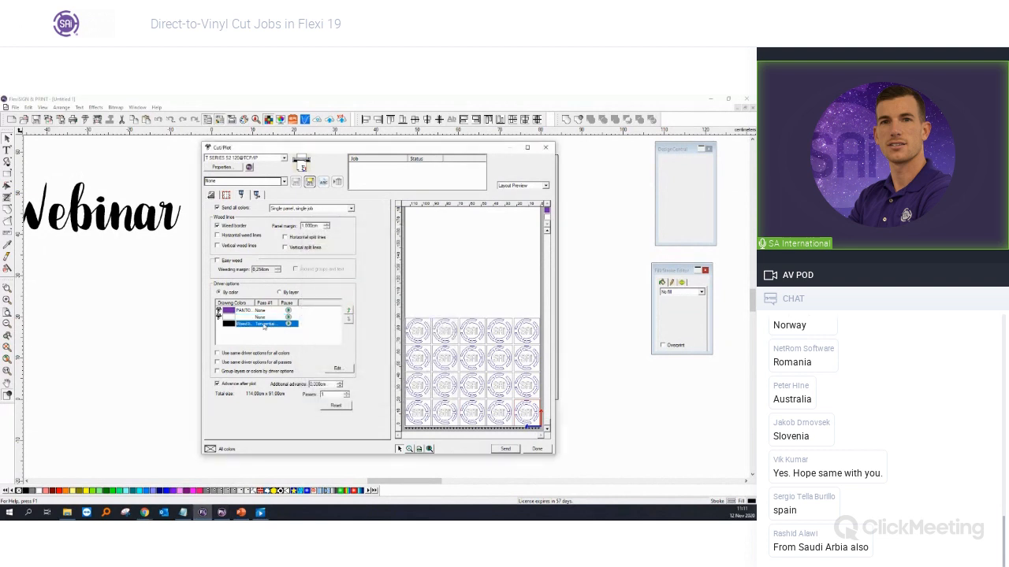
double_click(261, 318)
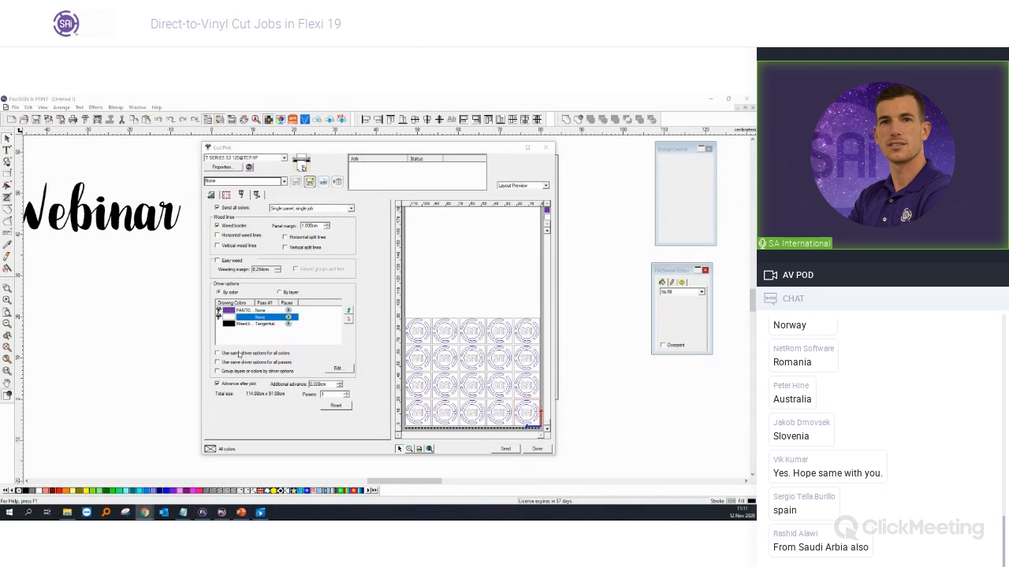
left_click(265, 311)
left_click(265, 318)
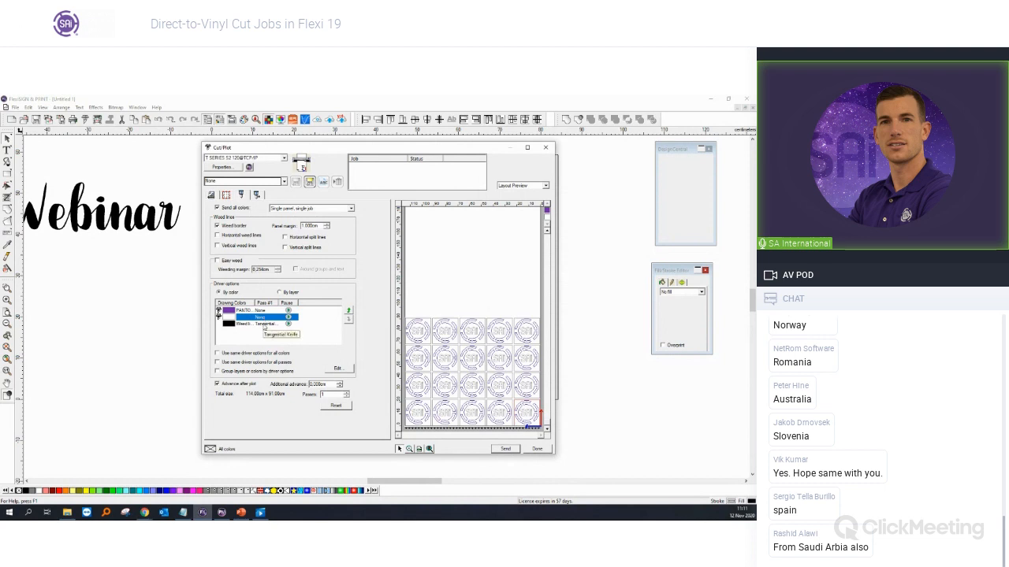
left_click(265, 324)
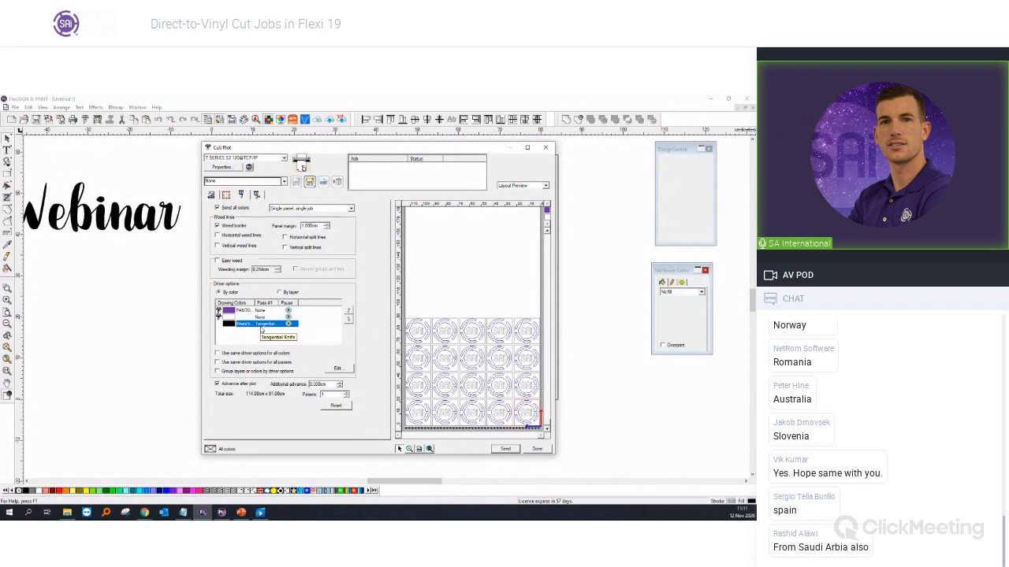
double_click(262, 329)
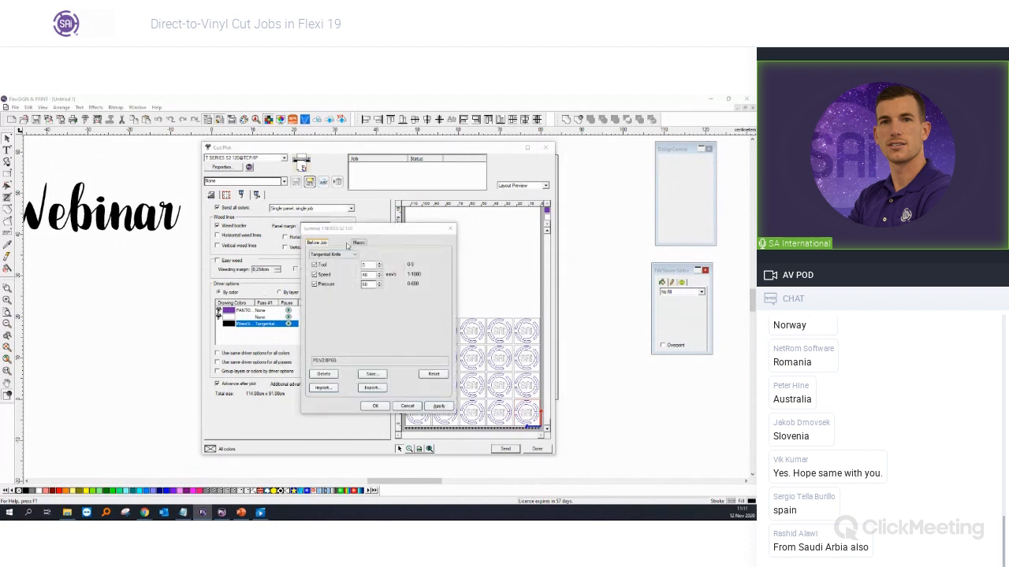
Step: Apply FlexCut Fast to the weed border, then show PowerPoint slide 5 with the cut SAi tiles
left_click(346, 255)
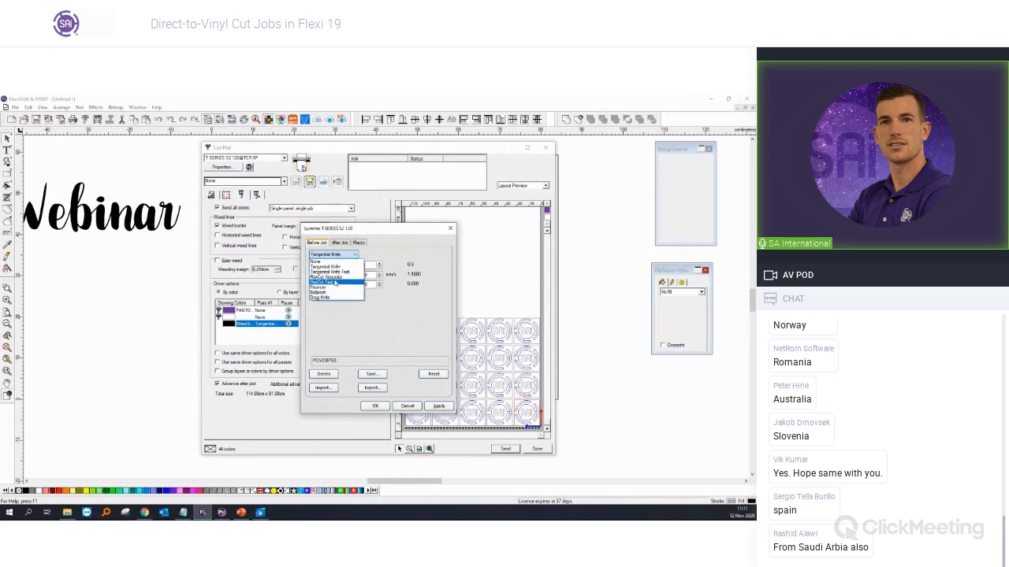
left_click(331, 282)
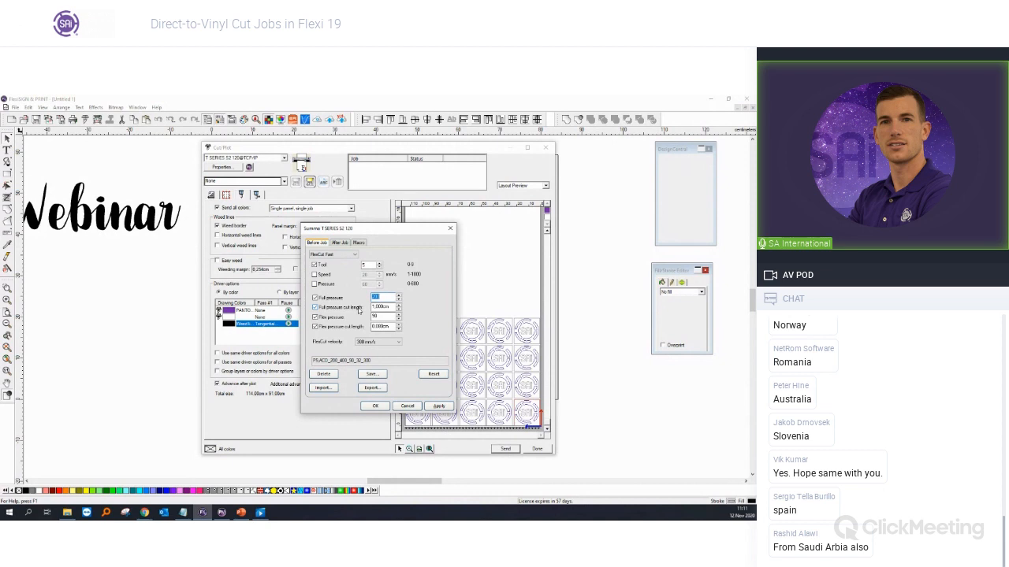
left_click(438, 405)
left_click(381, 407)
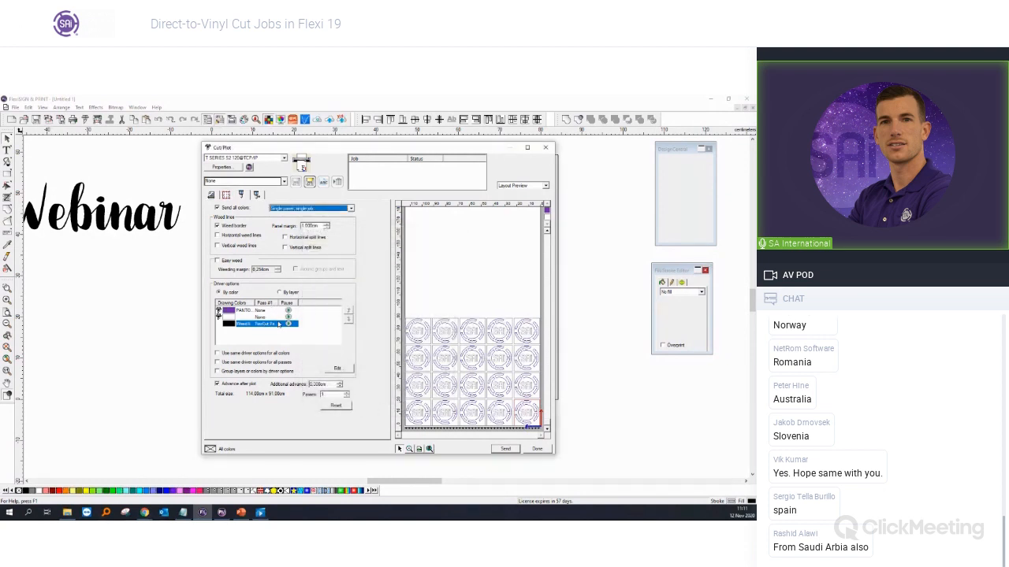
left_click(241, 513)
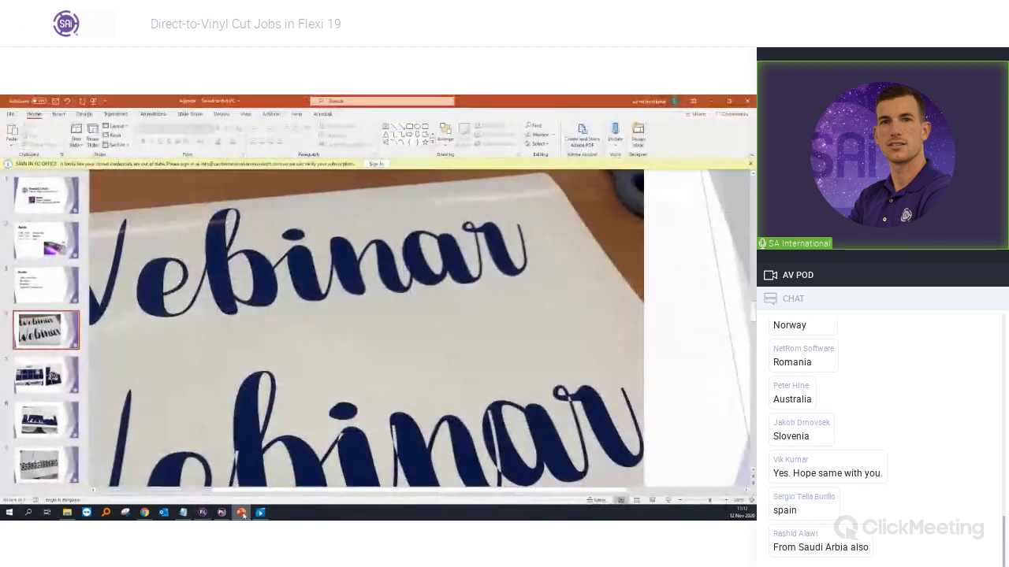
left_click(43, 385)
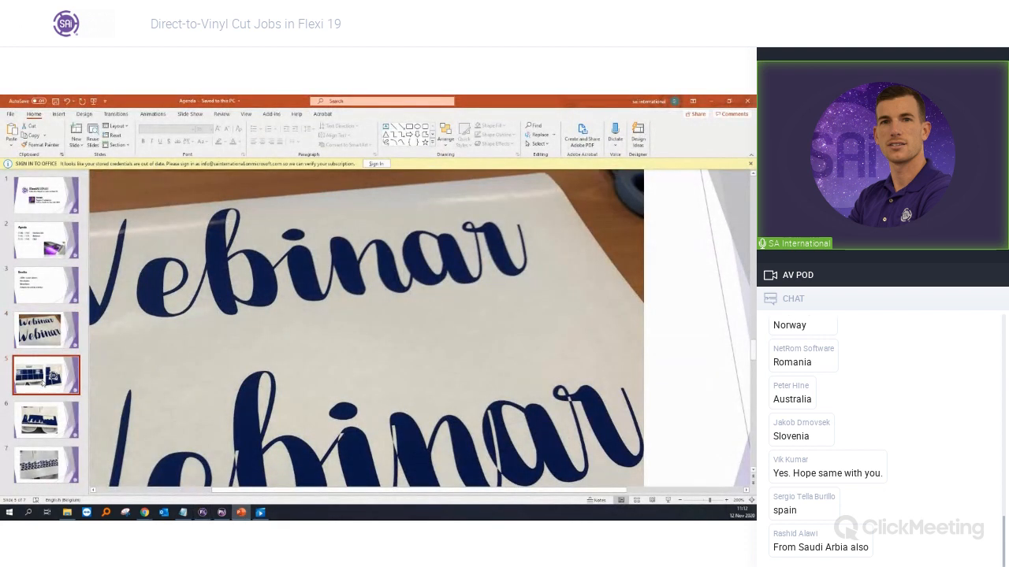
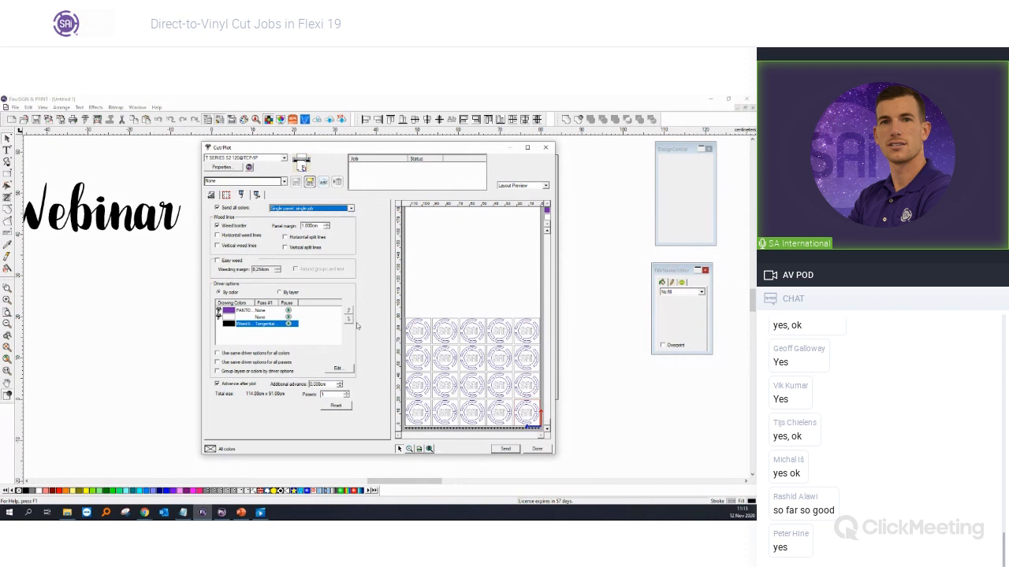
Step: Close the Cut/Plot settings for the weed-bordered SAi logo job to return to the design
left_click(543, 149)
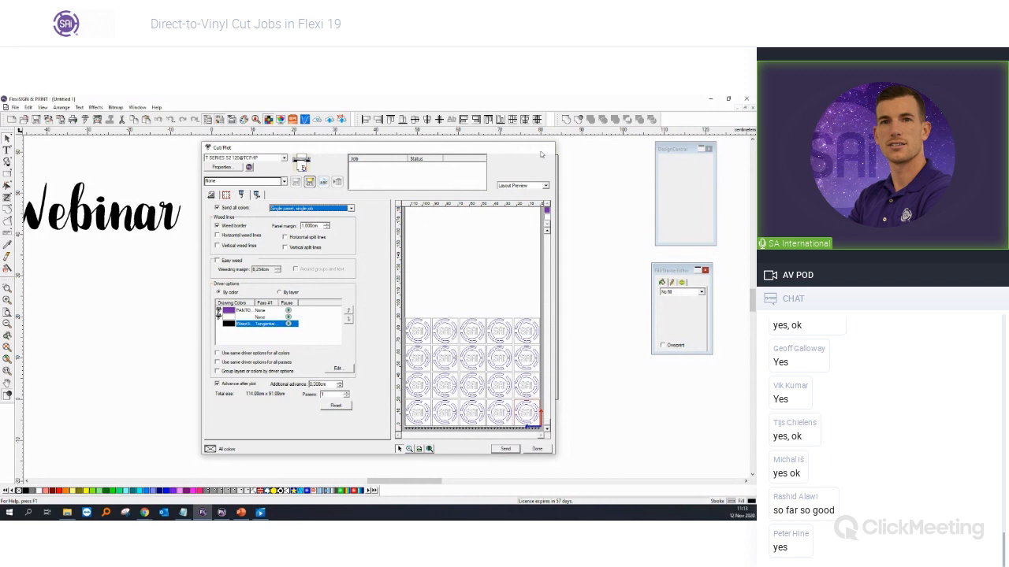
Step: Drag the Webinar text under the SAi logo, then open Cut/Plot and dismiss the message
left_click(151, 235)
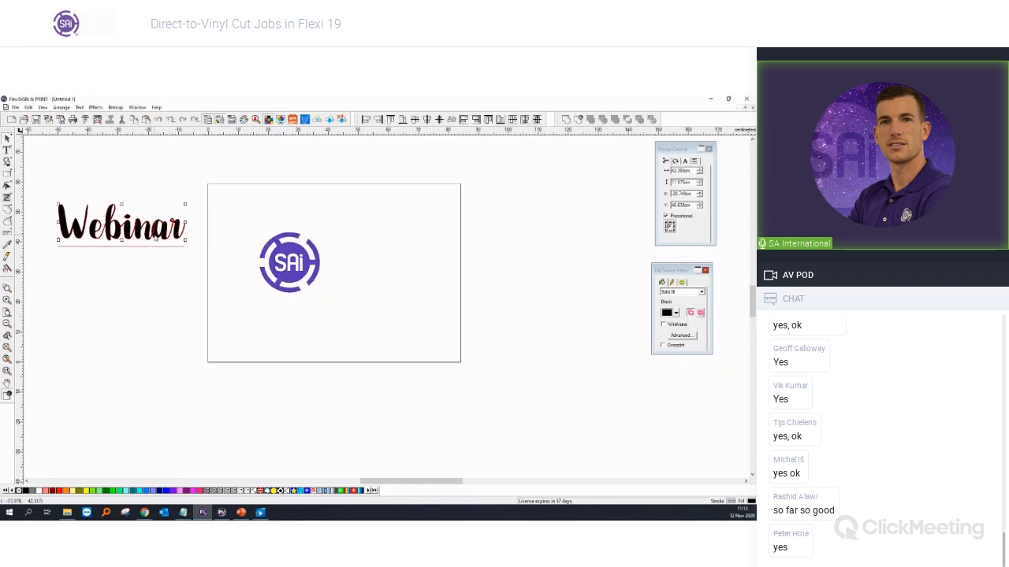
left_click_drag(151, 235, 396, 362)
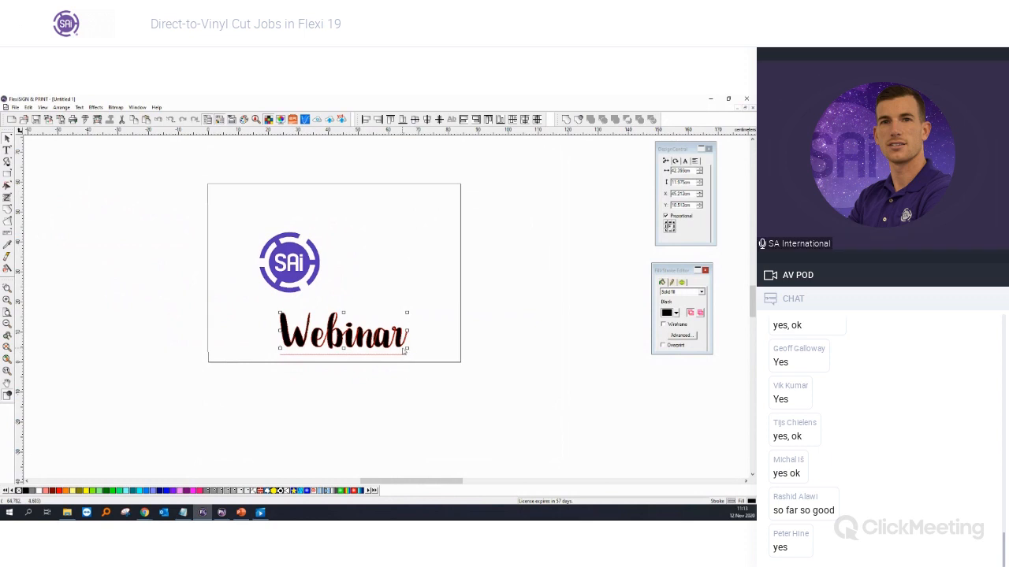
scroll(347, 325, "up", 2)
scroll(349, 328, "up", 1)
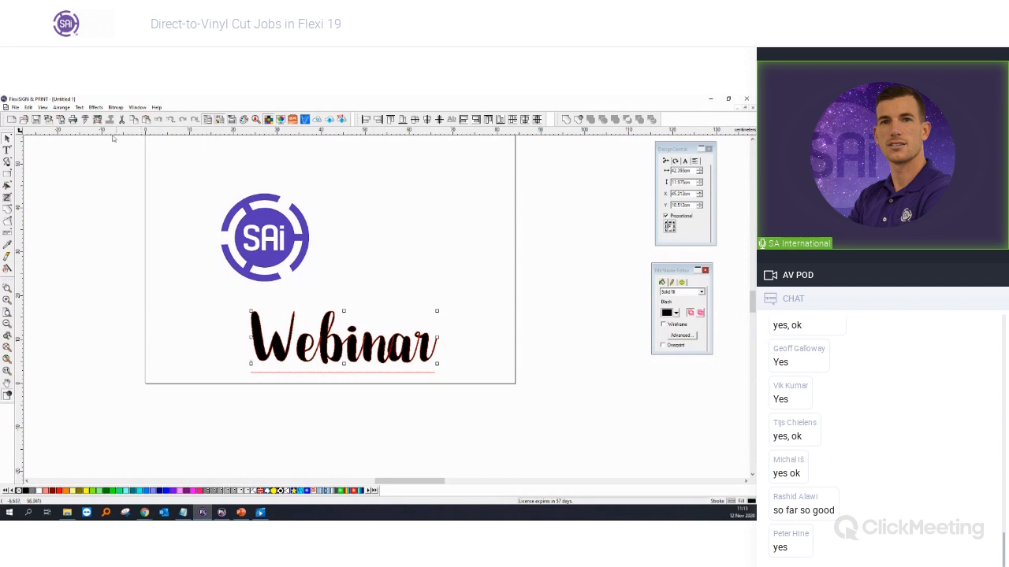
left_click(87, 121)
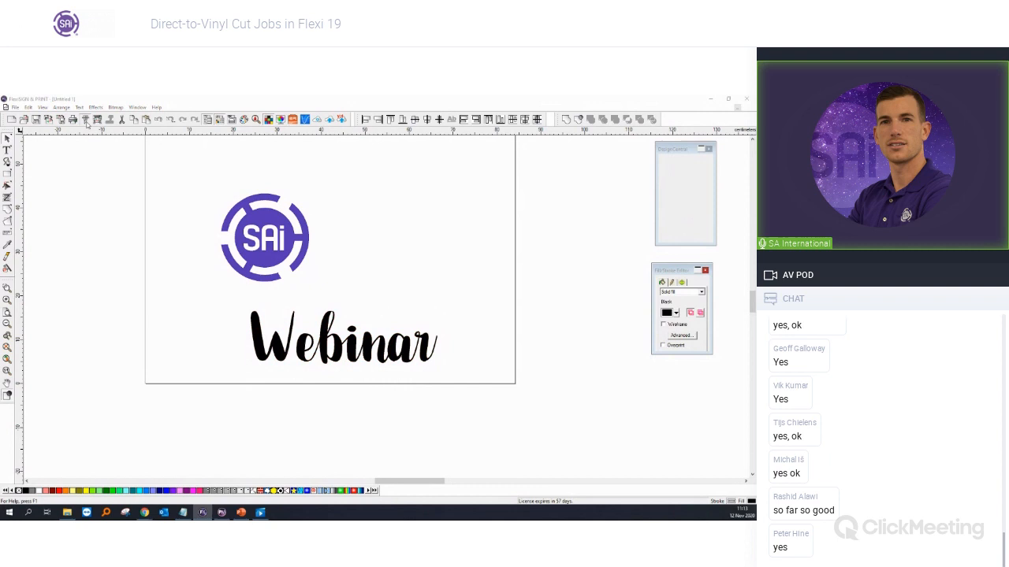
left_click(405, 333)
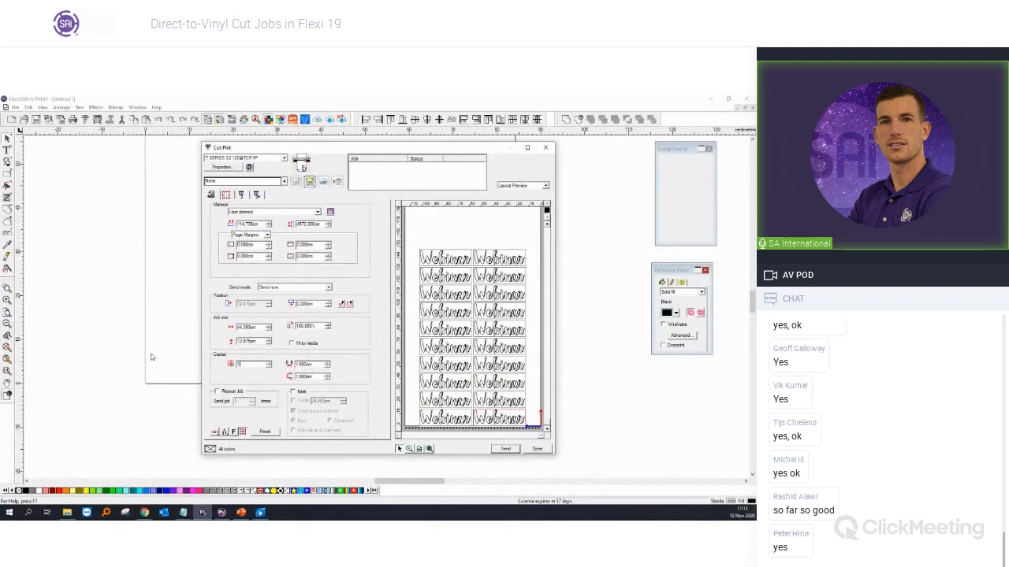
Step: Set the Webinar cut job to 1 copy at 250% job size
key("Tab")
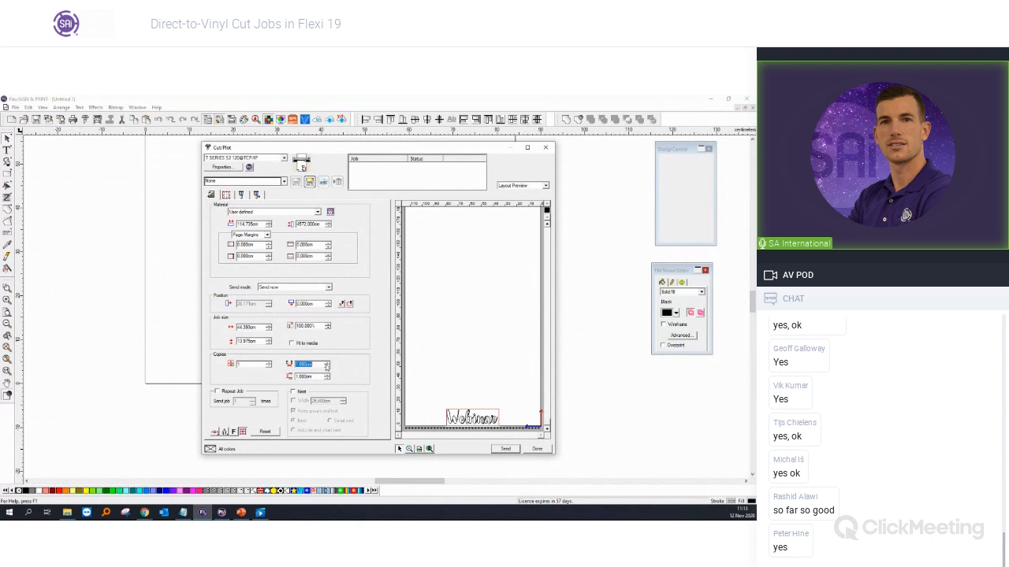
double_click(320, 328)
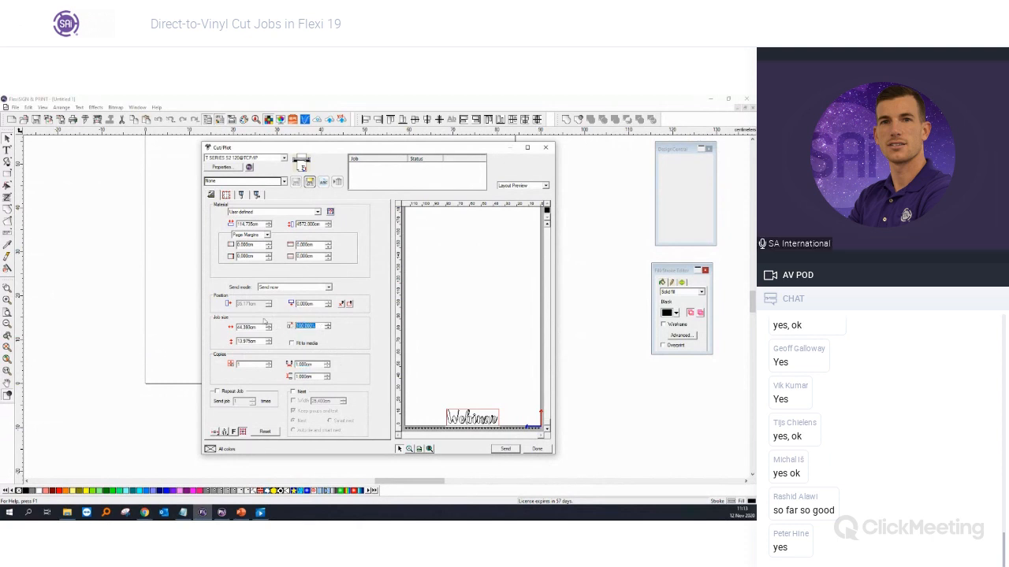
type("250")
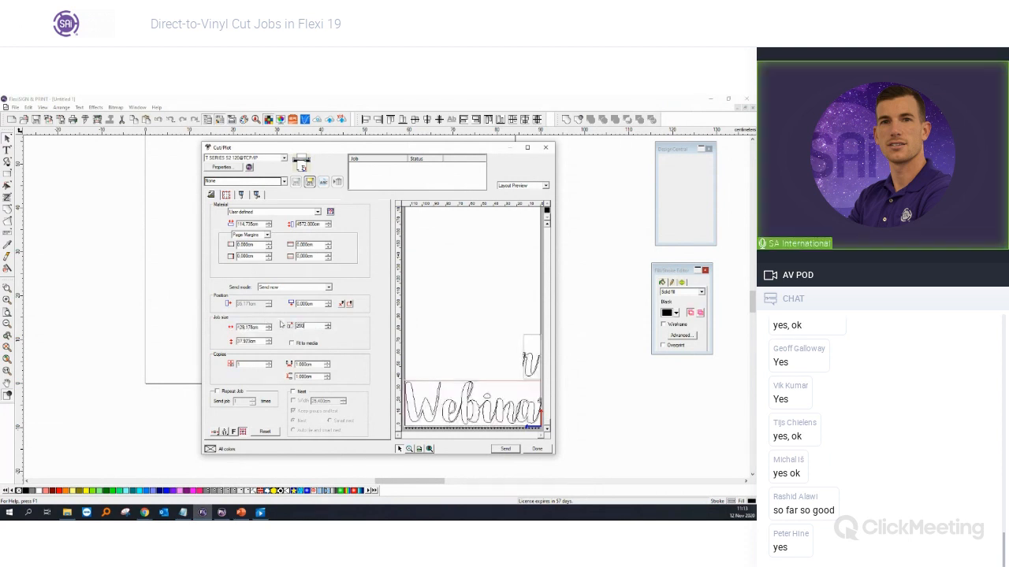
key("Tab")
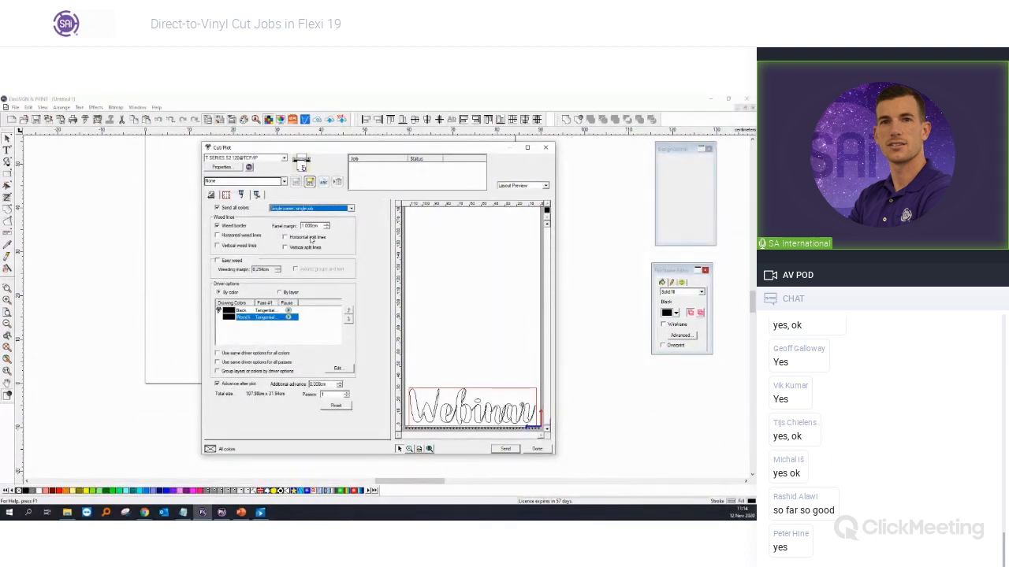
Step: Enable Weed border, Horizontal split lines and Vertical split lines, then bring PowerPoint forward
left_click(242, 226)
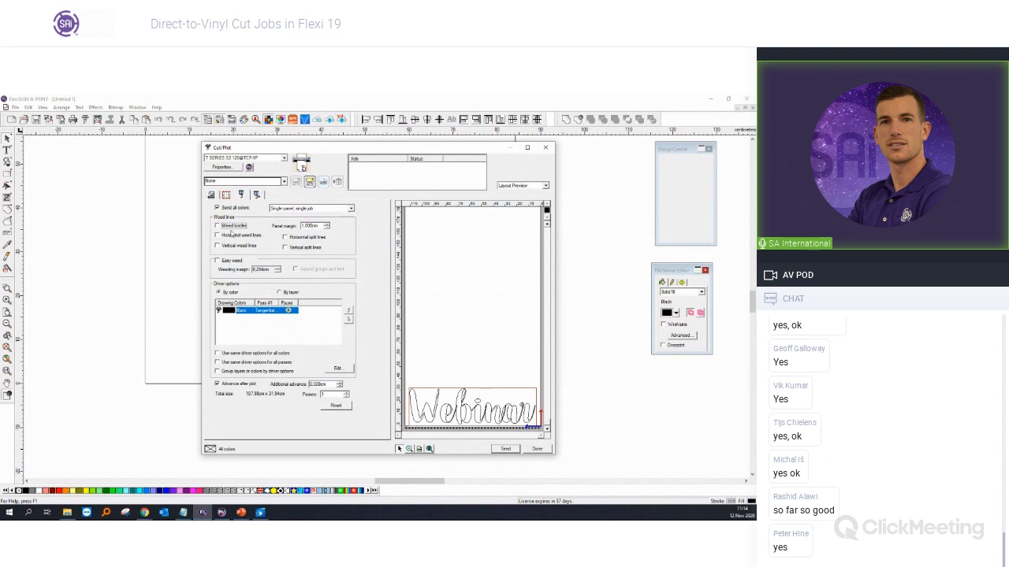
left_click(240, 227)
left_click(297, 238)
left_click(299, 250)
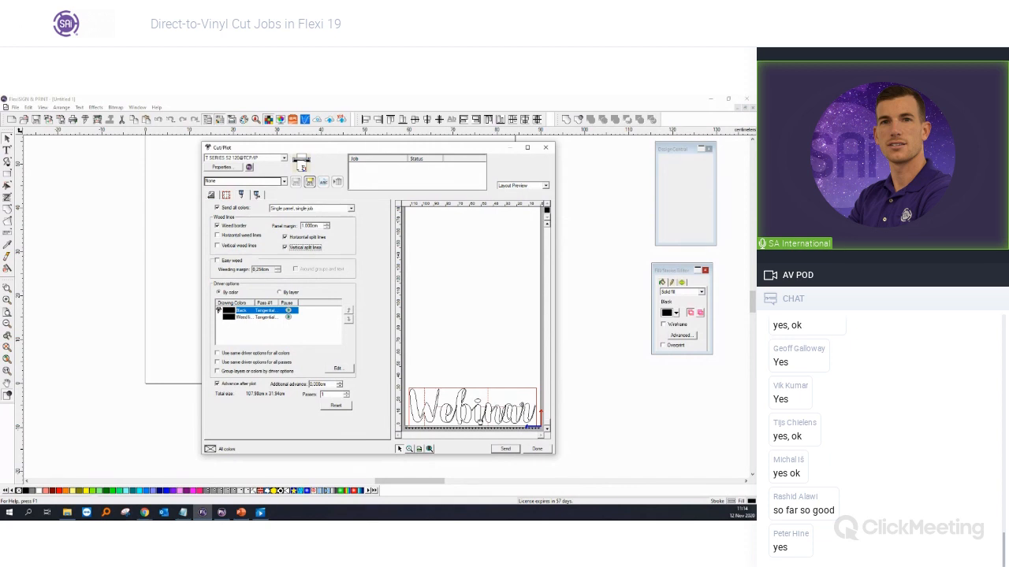
left_click(239, 515)
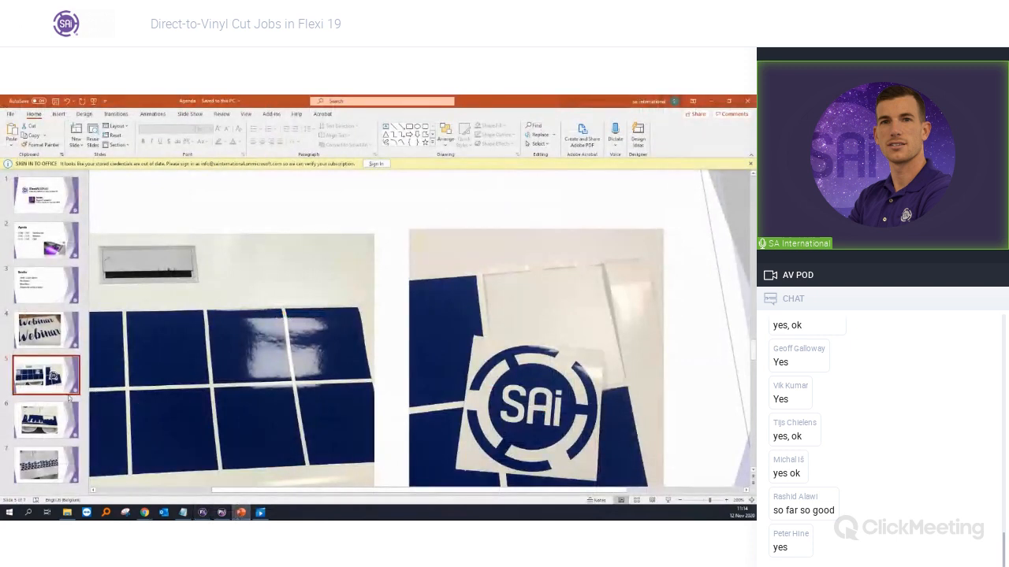
Step: Show the slide 6 photo of cut Webinar vinyl, then return to FlexiSIGN
left_click(48, 420)
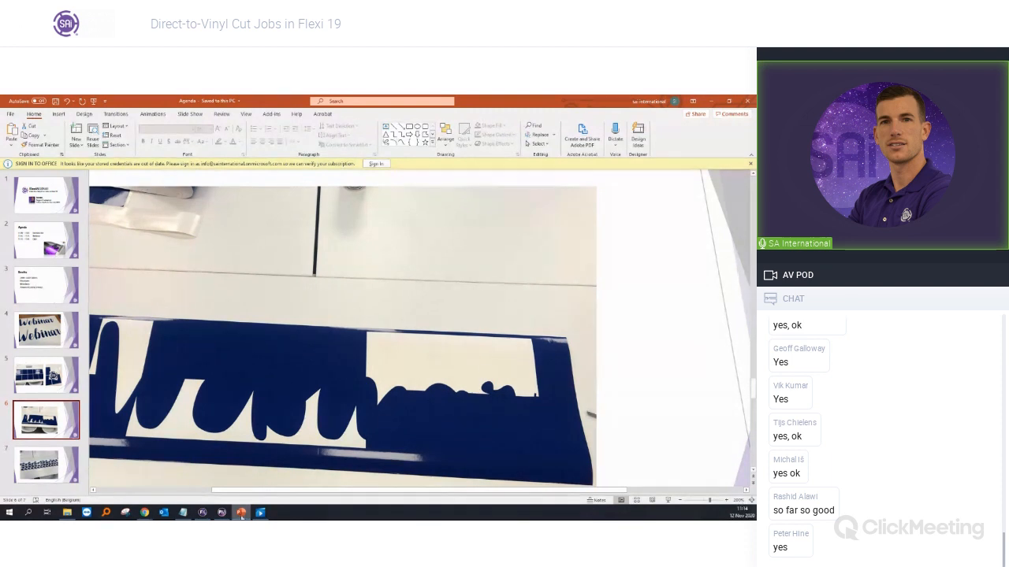
left_click(203, 512)
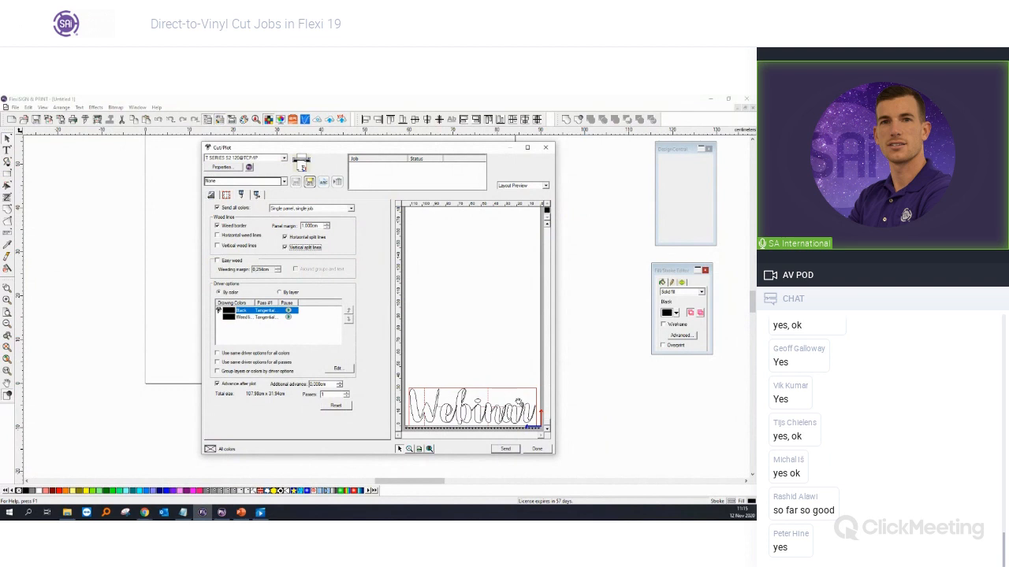
Step: Add a vertical split line from the Layout Preview context menu, then close Cut/Plot
right_click(513, 398)
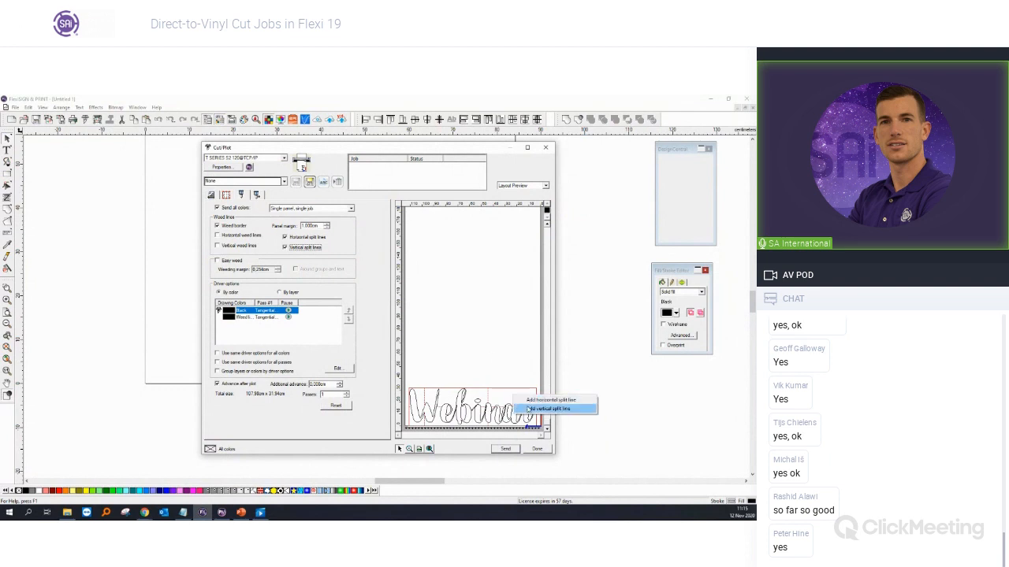
left_click(529, 409)
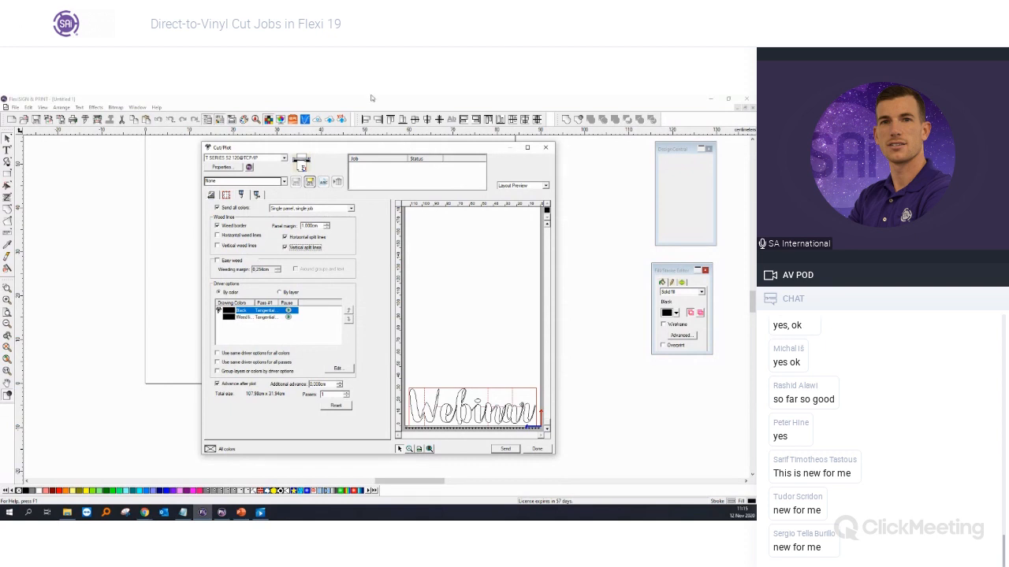
left_click(545, 148)
scroll(443, 335, "down", 3)
Step: Scale the Webinar text to roughly double size and reopen Cut/Plot to preview its split panels
left_click(443, 341)
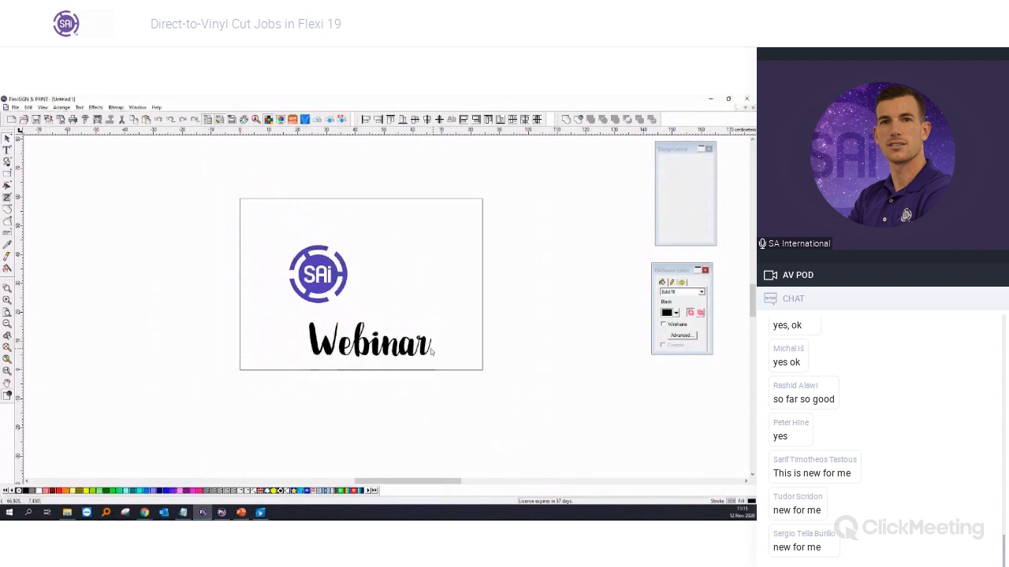
left_click(428, 352)
left_click_drag(432, 357, 610, 430)
left_click(85, 119)
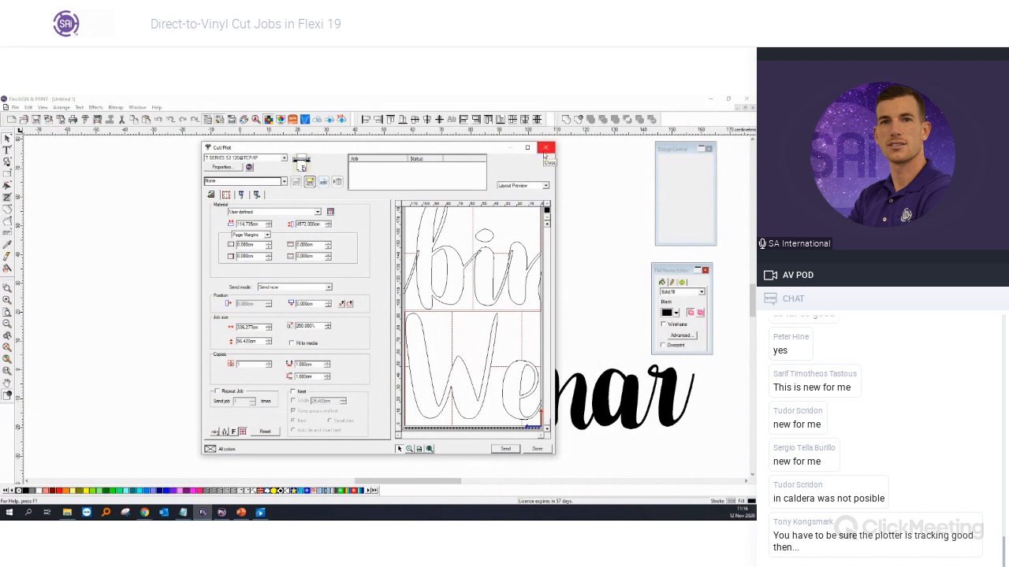
Step: Close Cut/Plot, shrink the Webinar text, and reopen Cut/Plot showing stacked 'Web' and 'inar' panels
left_click(543, 152)
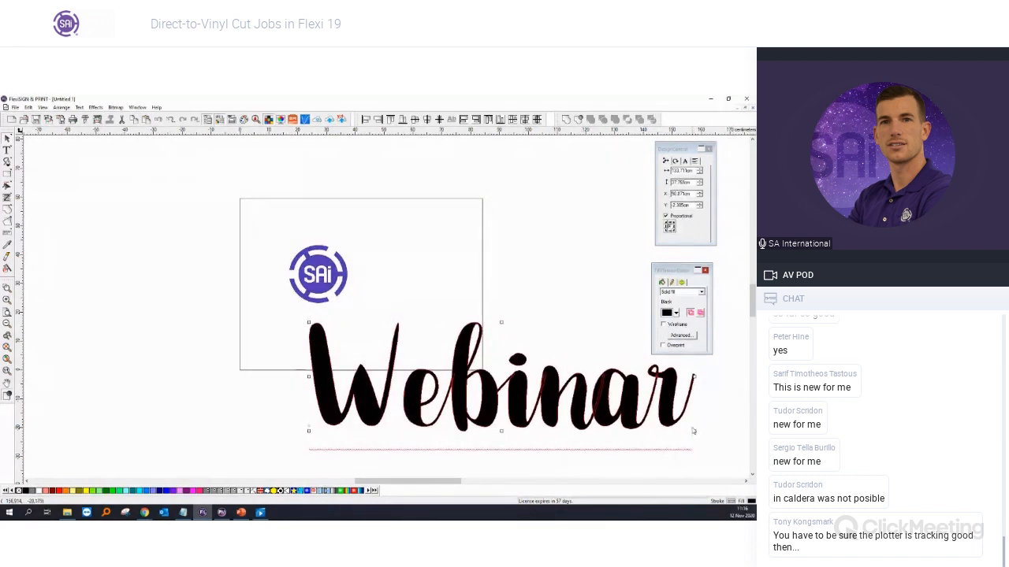
left_click_drag(693, 431, 421, 378)
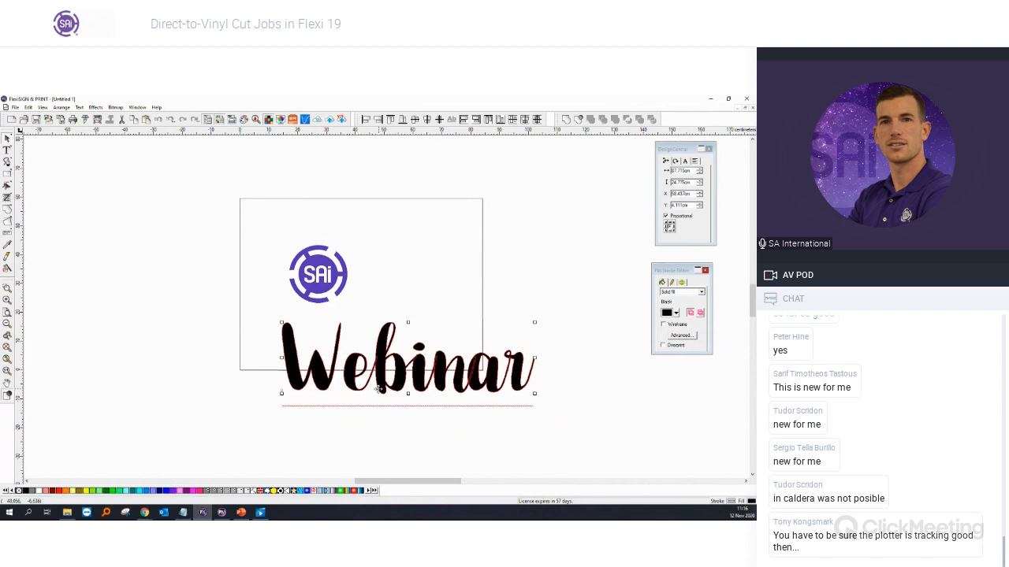
left_click(84, 120)
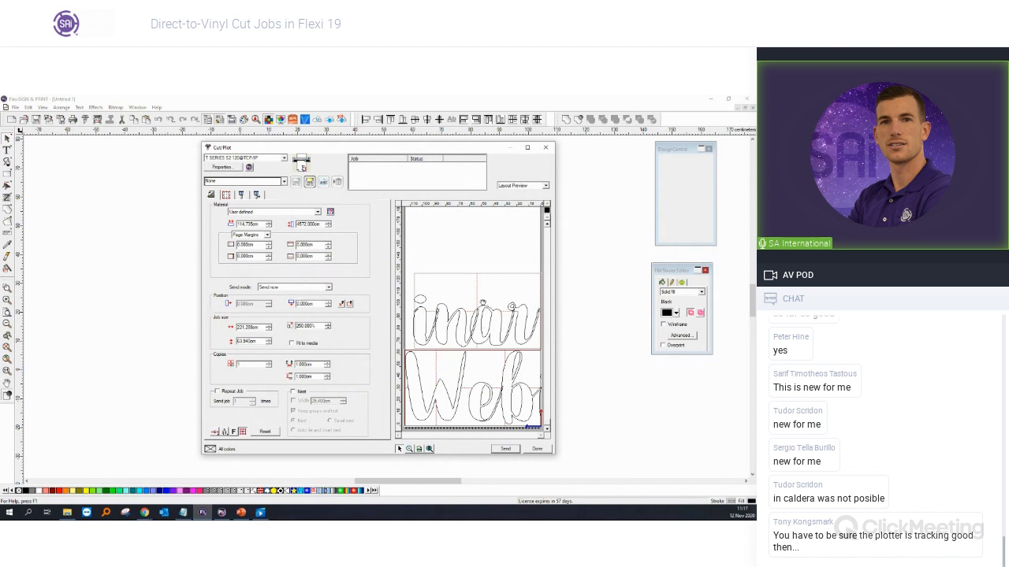
Step: Tick Autoweld on the cutting options tab, then close Cut/Plot
left_click(241, 194)
left_click(261, 196)
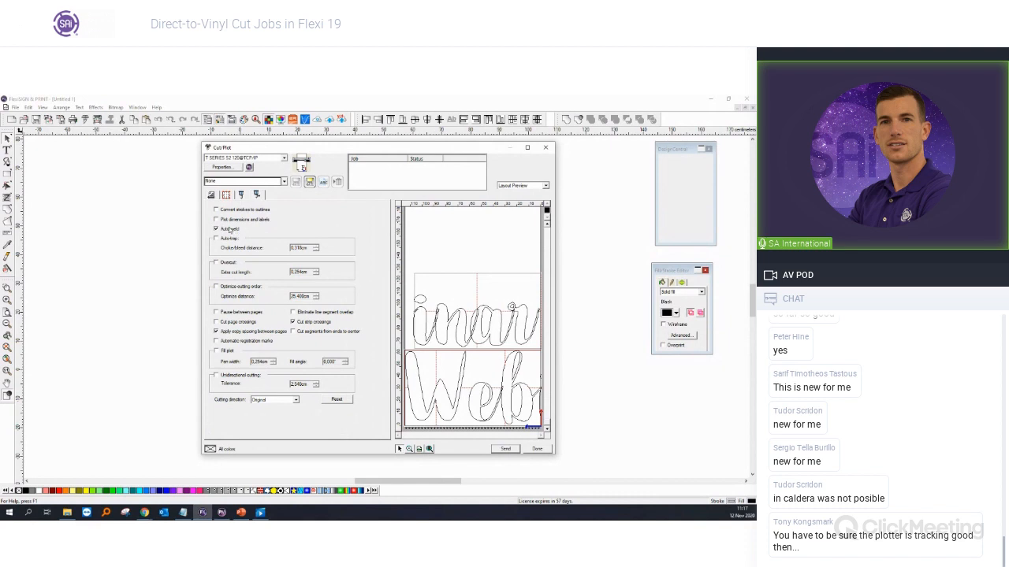
left_click(229, 231)
left_click(544, 147)
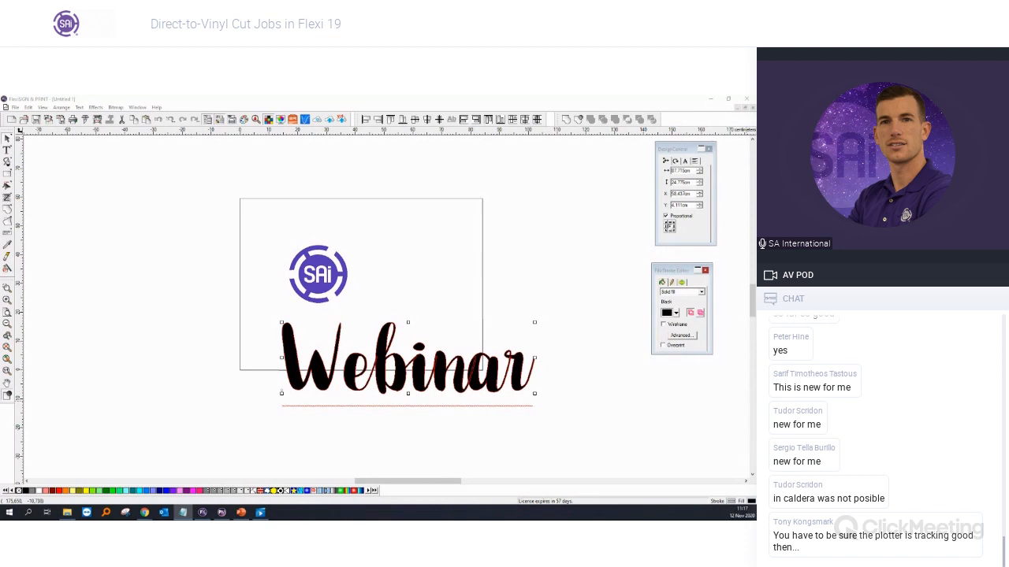
Step: Marquee-select only the SAi logo and open Cut/Plot previewing the single logo outline
left_click(373, 291)
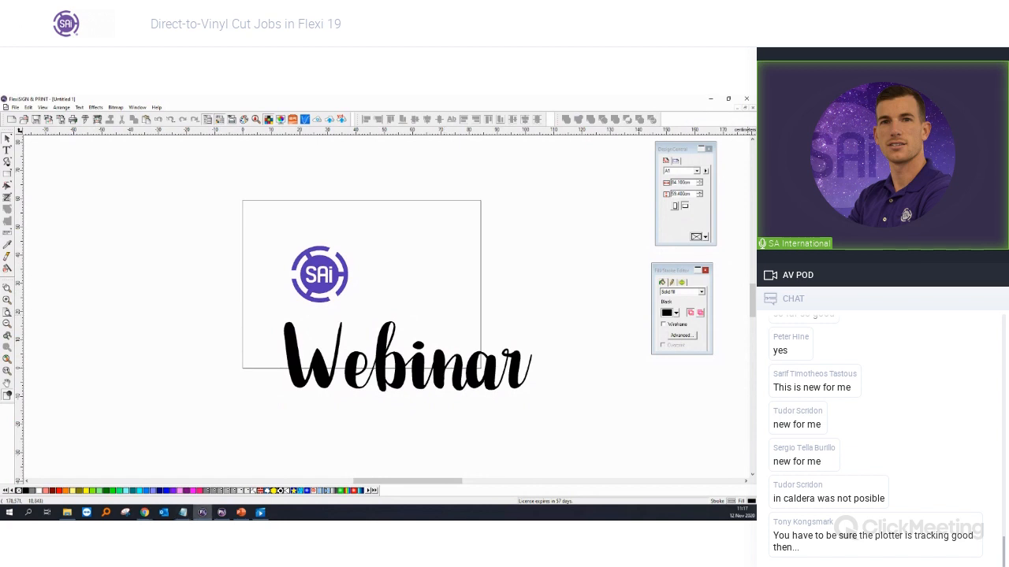
left_click_drag(216, 220, 394, 316)
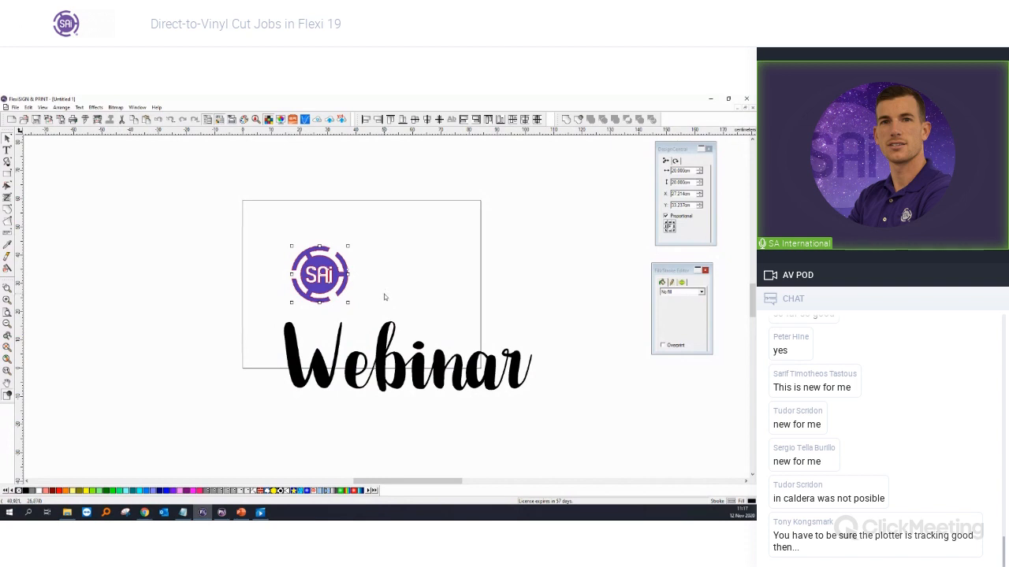
left_click(383, 297)
left_click(335, 292)
left_click_drag(235, 224, 377, 318)
left_click(97, 119)
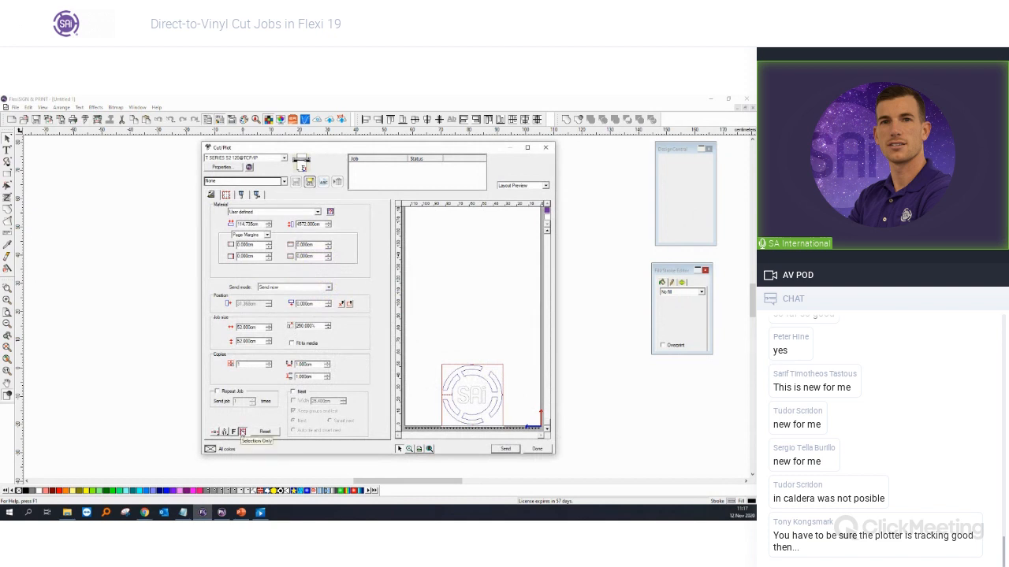
Step: Limit the cut job to the selected SAi logo only, then close the Cut/Plot settings
left_click(242, 431)
left_click(242, 431)
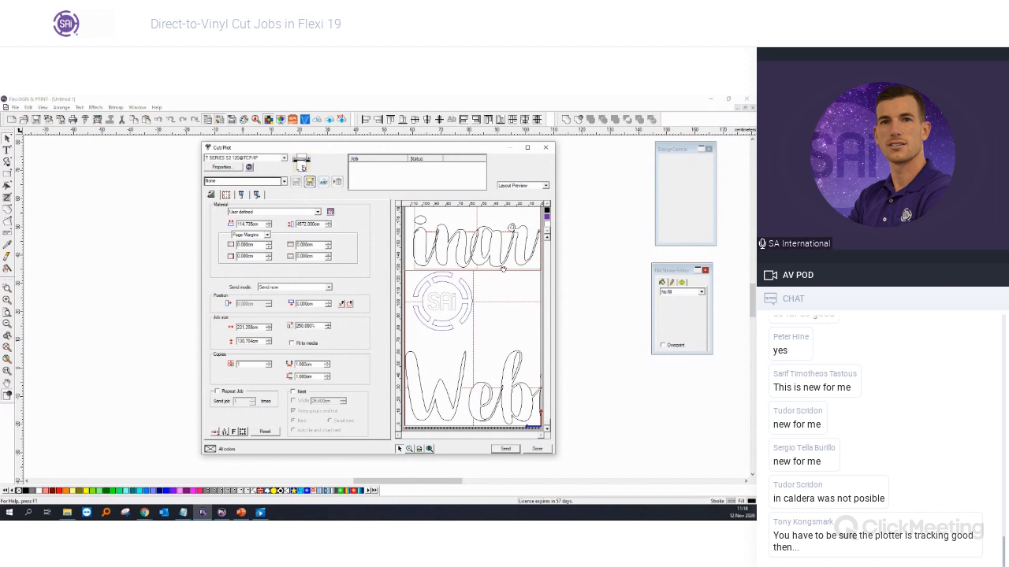
left_click(242, 431)
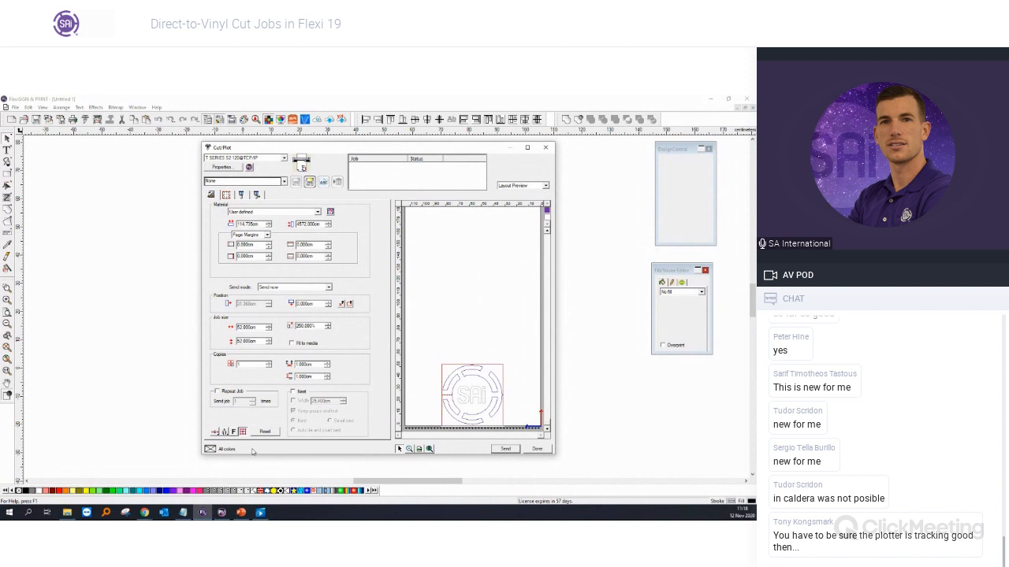
left_click(545, 148)
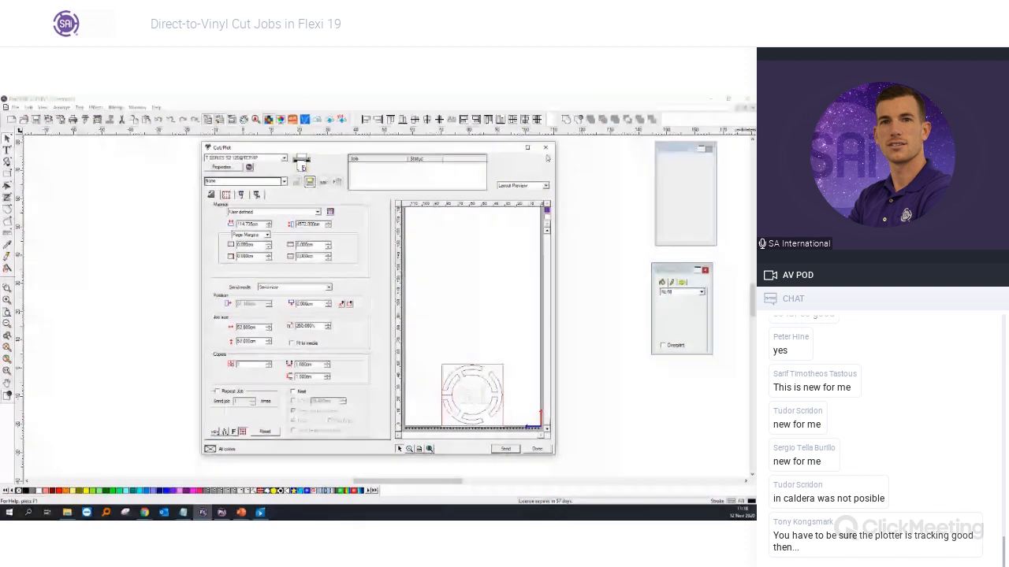
left_click(182, 512)
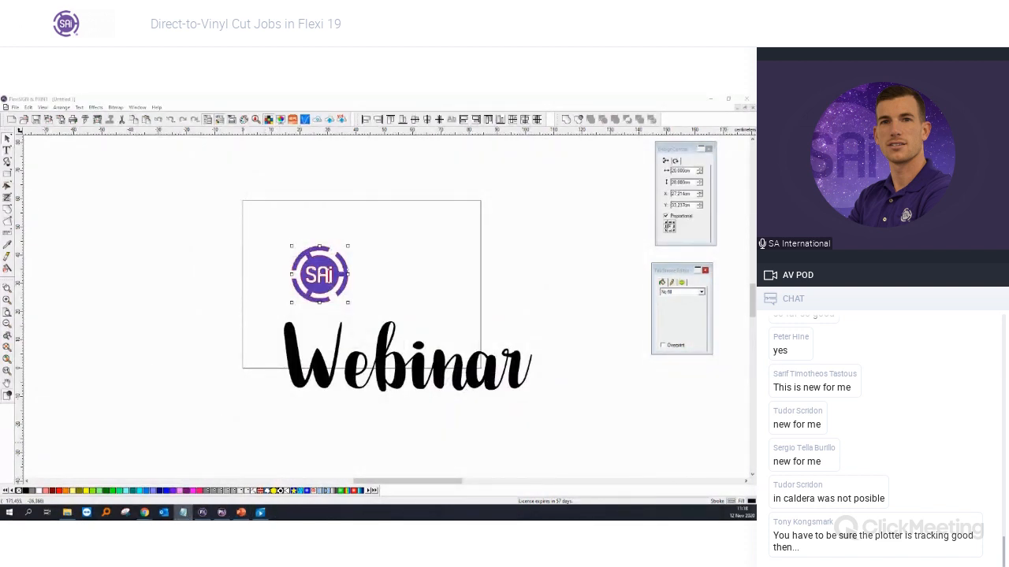
Step: Deselect the logo and import christmas_tree from the Test Images folder
left_click(521, 315)
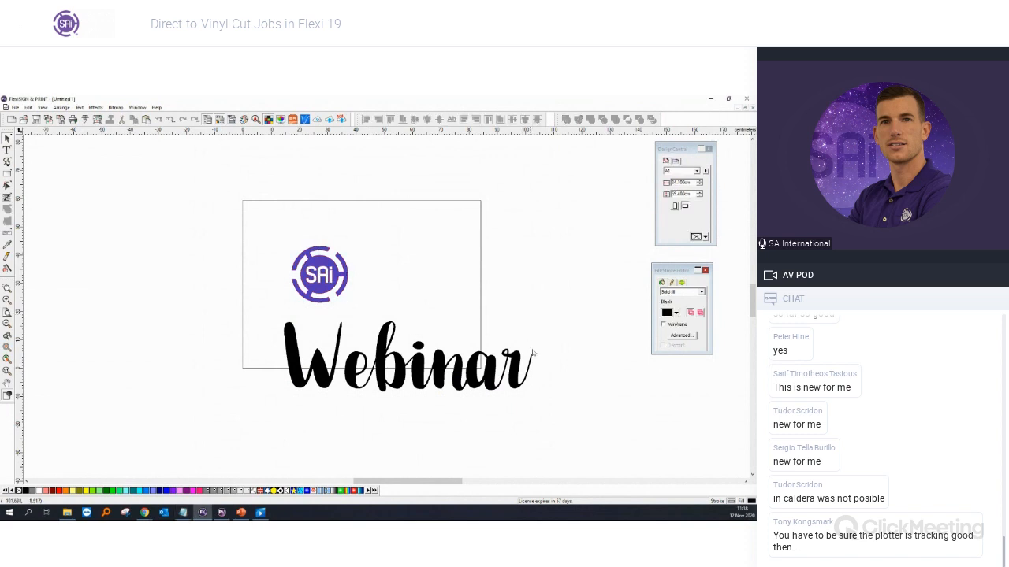
scroll(124, 245, "down", 1)
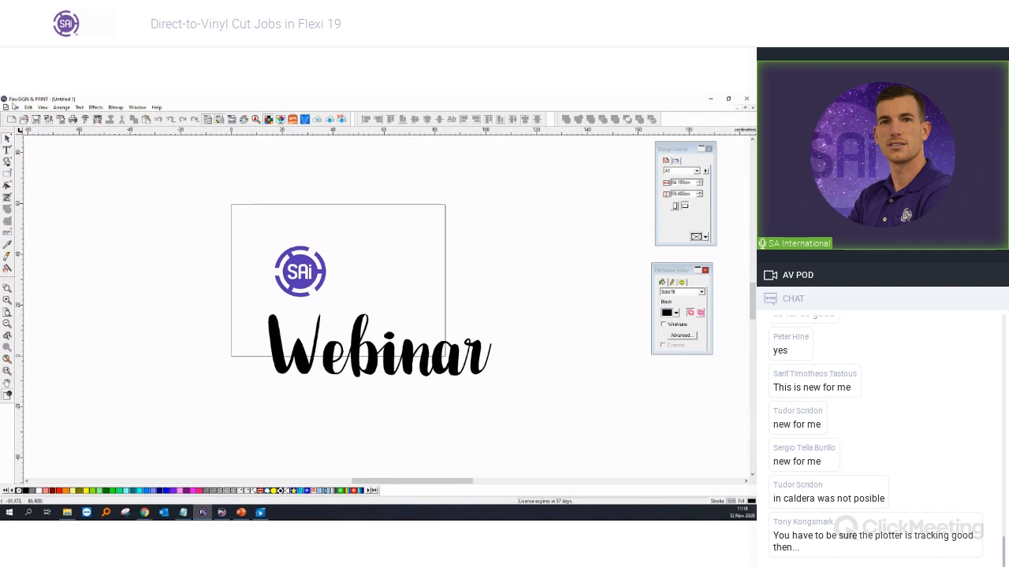
left_click(15, 107)
left_click(33, 186)
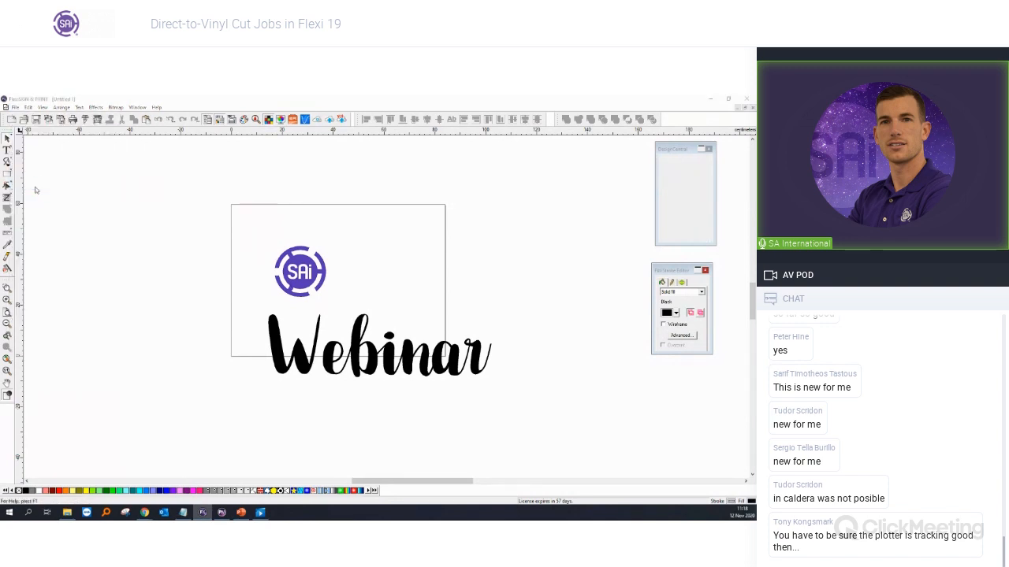
double_click(224, 222)
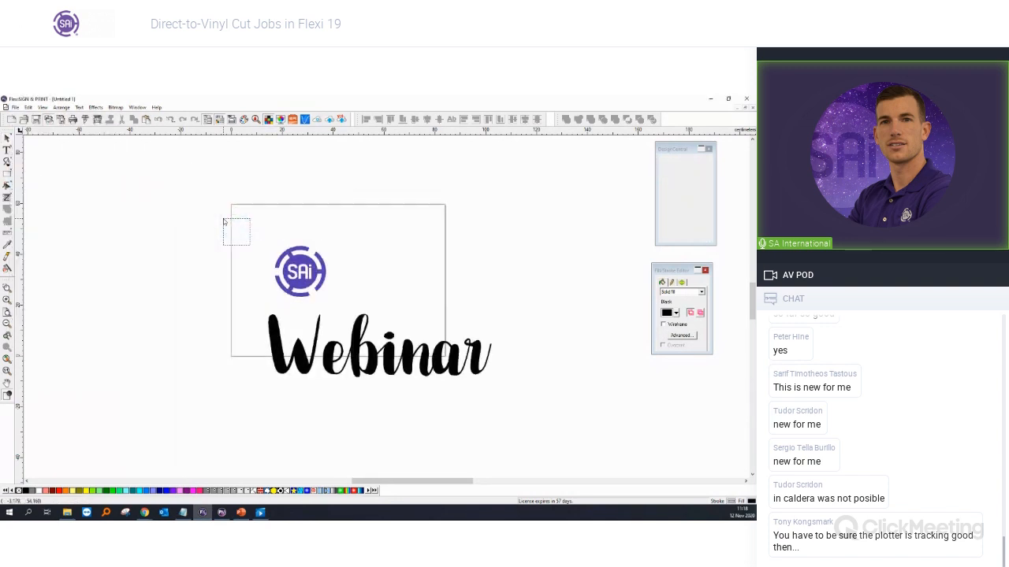
Step: Place the green christmas tree beside the SAi logo, zoom in, and bring up Bitmap > Vectorize
left_click(373, 244)
scroll(361, 227, "up", 3)
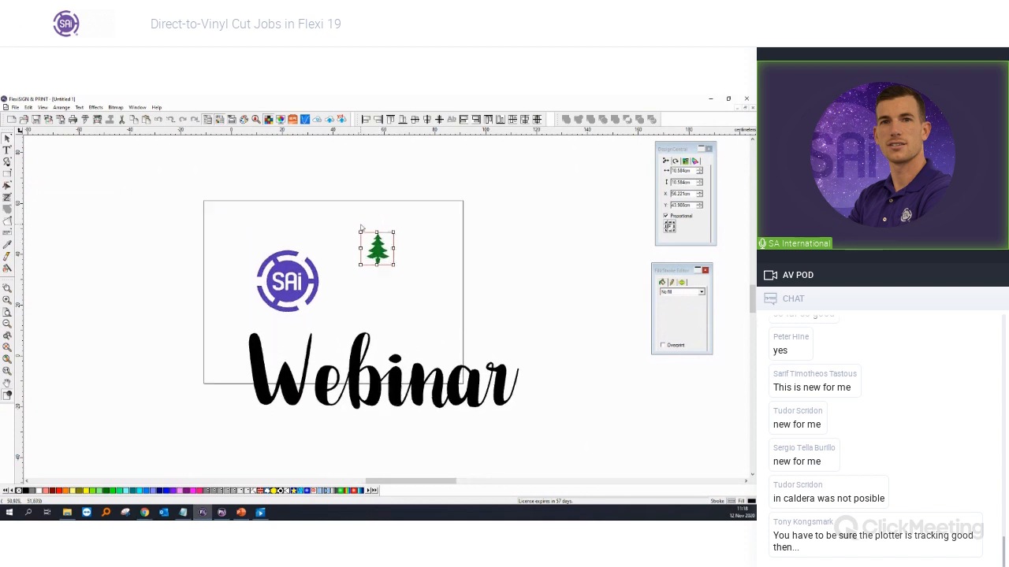
scroll(504, 326, "up", 2)
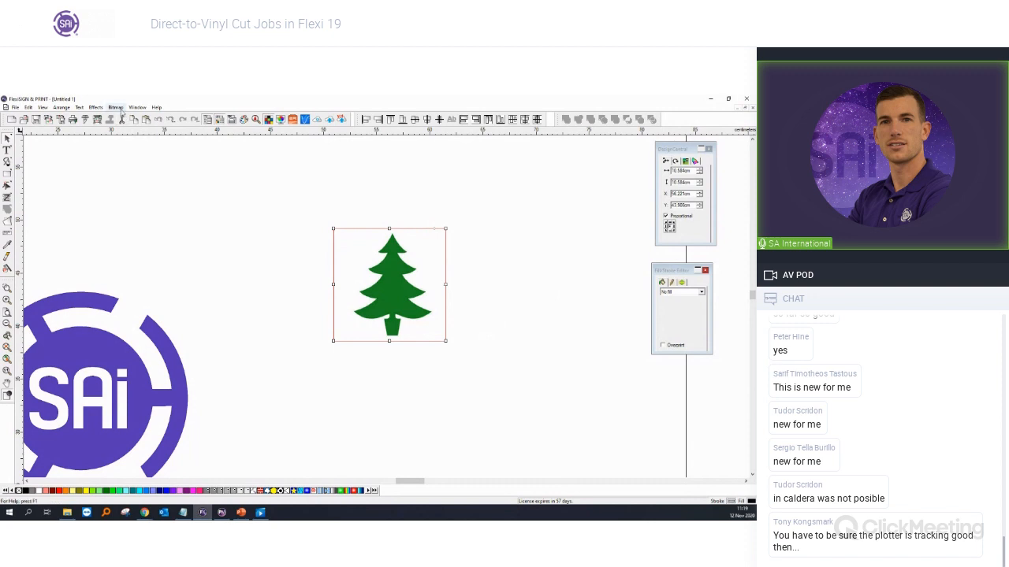
left_click(115, 108)
mouse_move(131, 181)
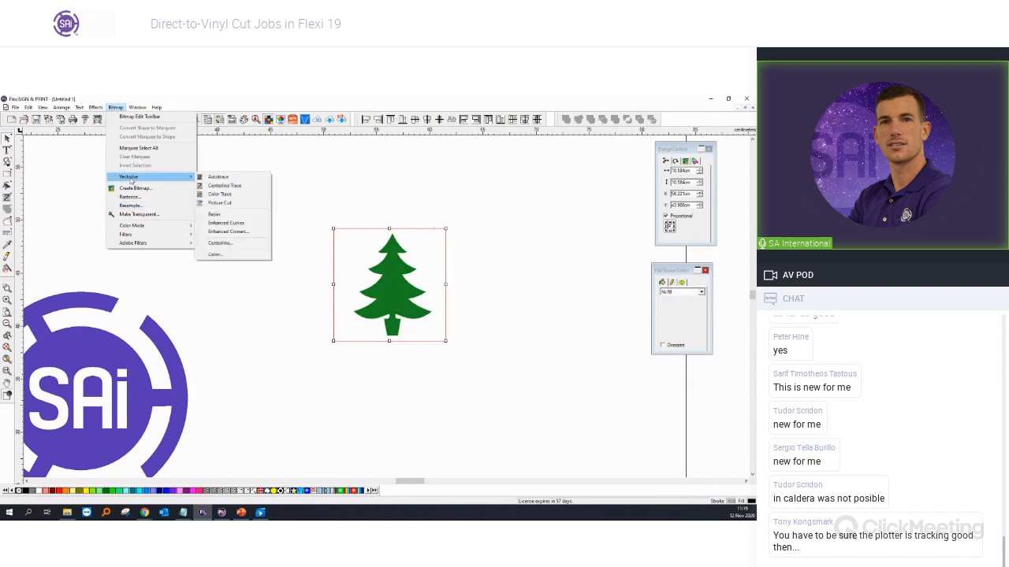
Step: Vectorize the tree bitmap with Bezier, producing a solid black tree shape
left_click(232, 217)
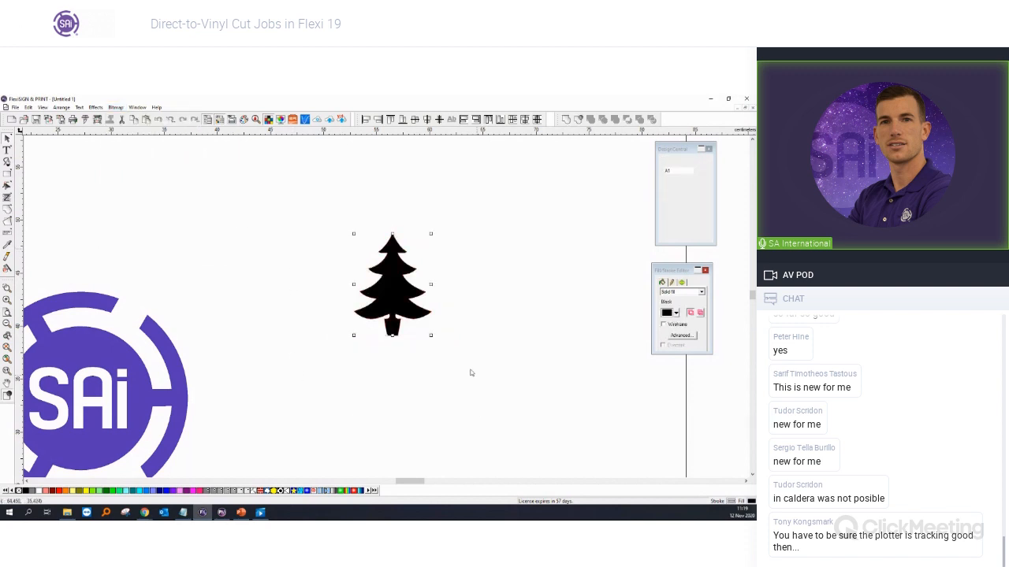
Step: Delete the green bitmap tree and move the black vector tree back into its place
left_click_drag(390, 301, 316, 362)
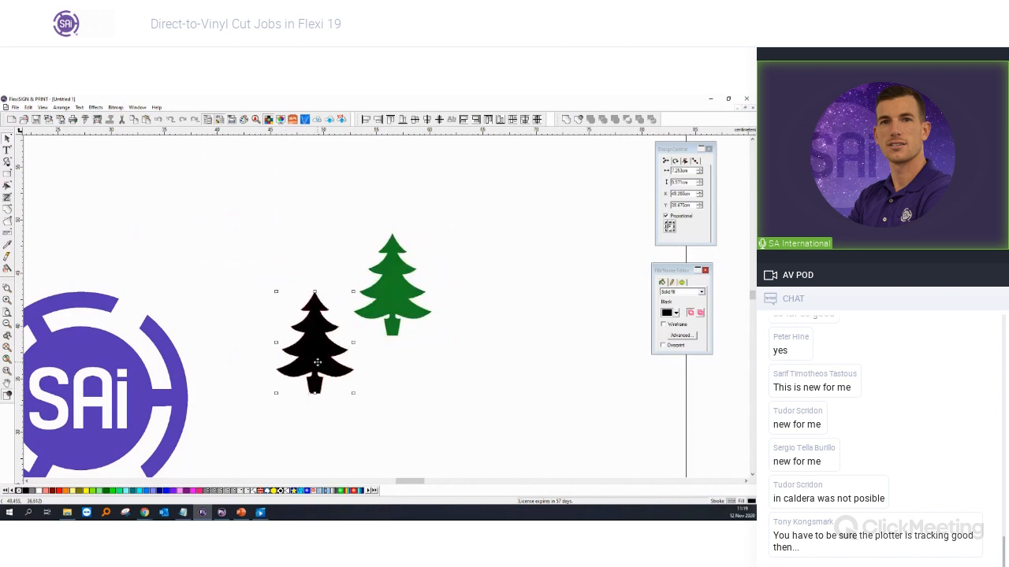
left_click(396, 312)
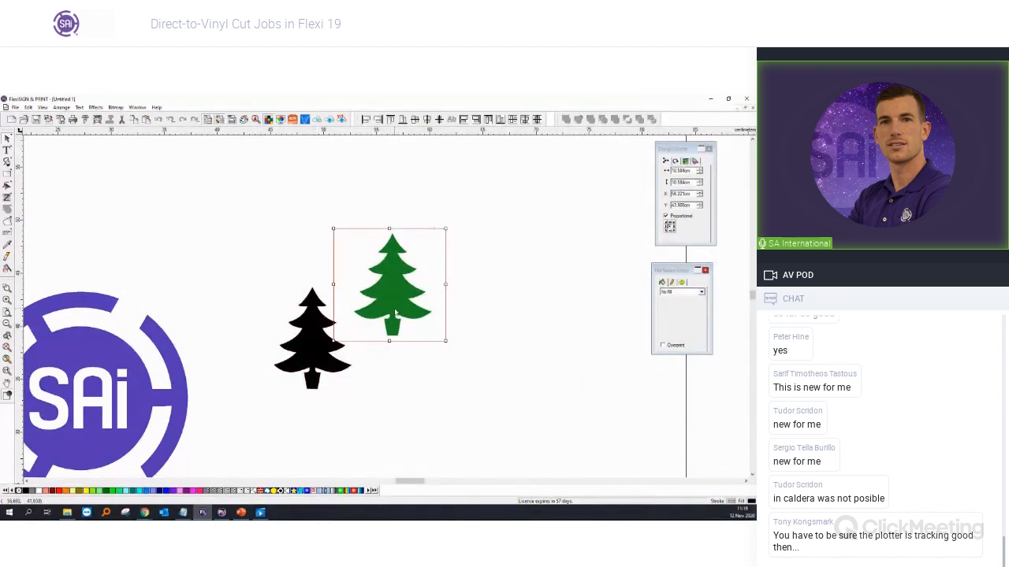
key("Delete")
left_click_drag(319, 345, 361, 327)
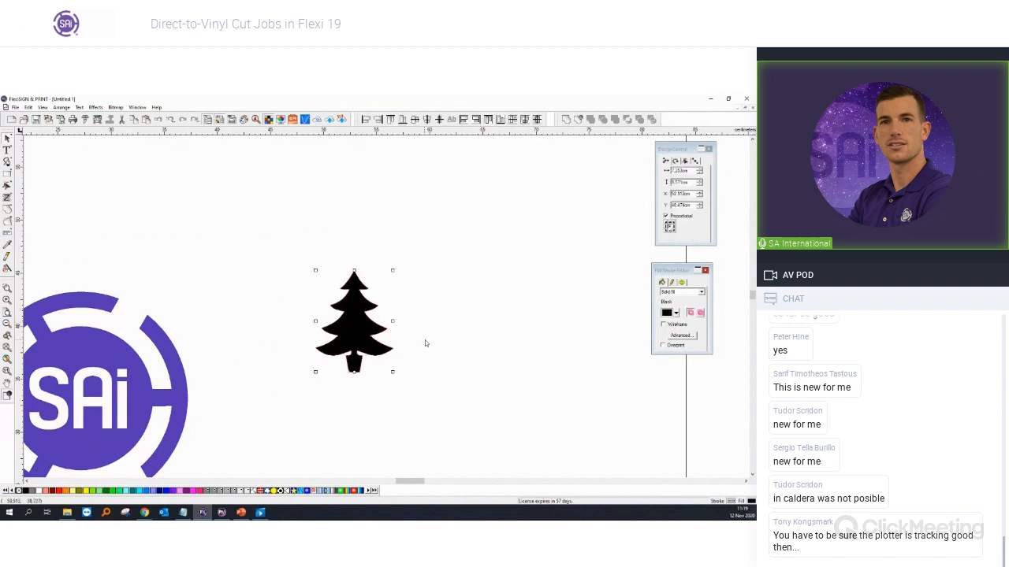
left_click(425, 340)
Step: Check the vector tree in F6 outline view, then select it and open Cut/Plot
scroll(350, 337, "up", 5)
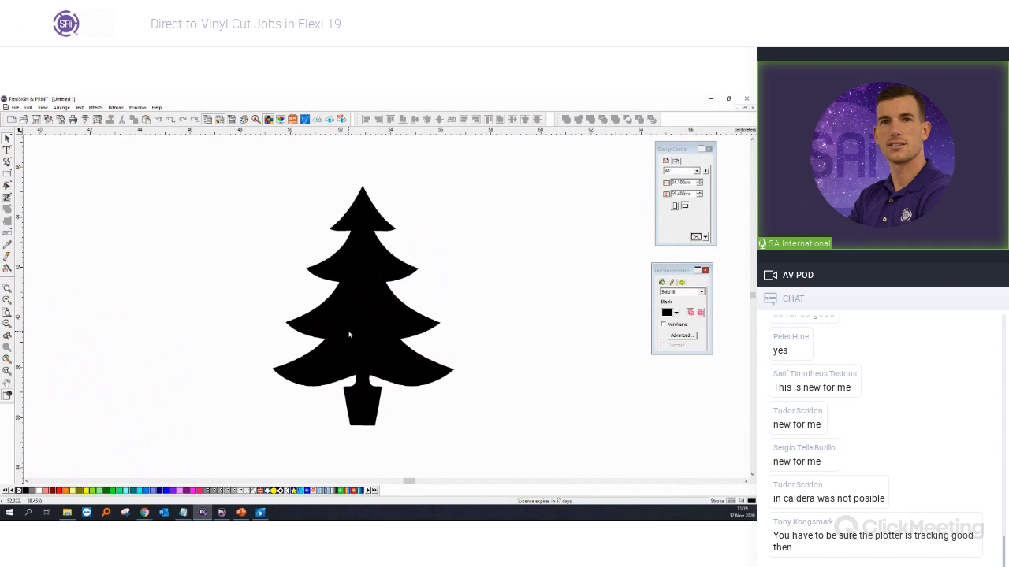
key("F6")
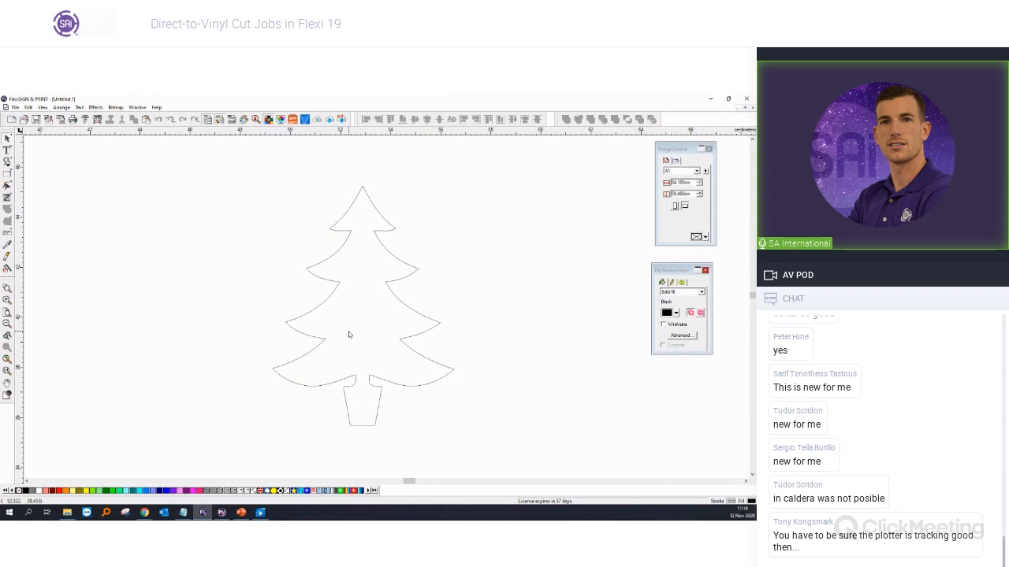
key("F6")
key("F6")
key("F6")
key("F6")
key("F6")
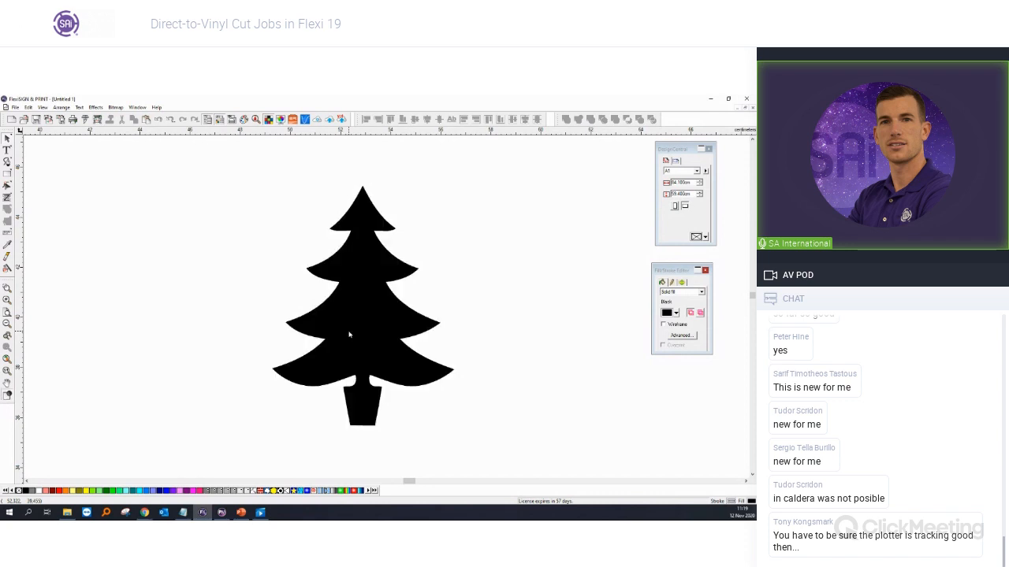
scroll(229, 284, "down", 5)
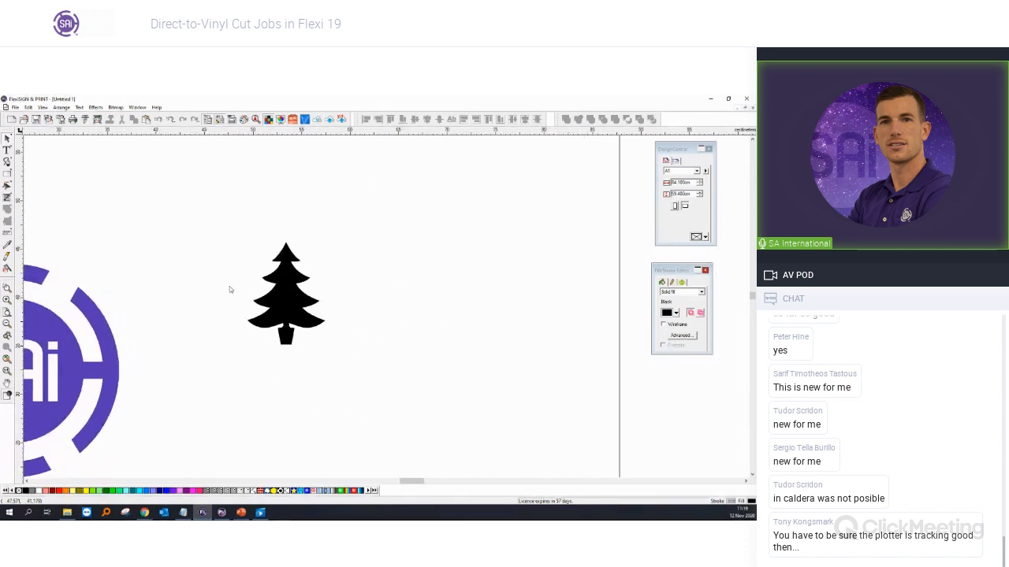
scroll(229, 290, "up", 2)
left_click(292, 299)
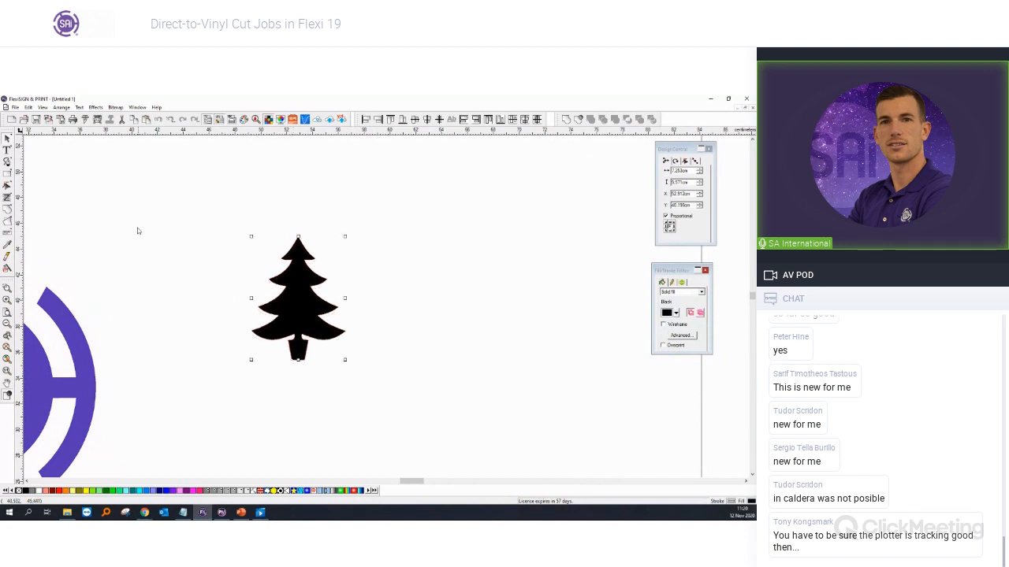
left_click(86, 122)
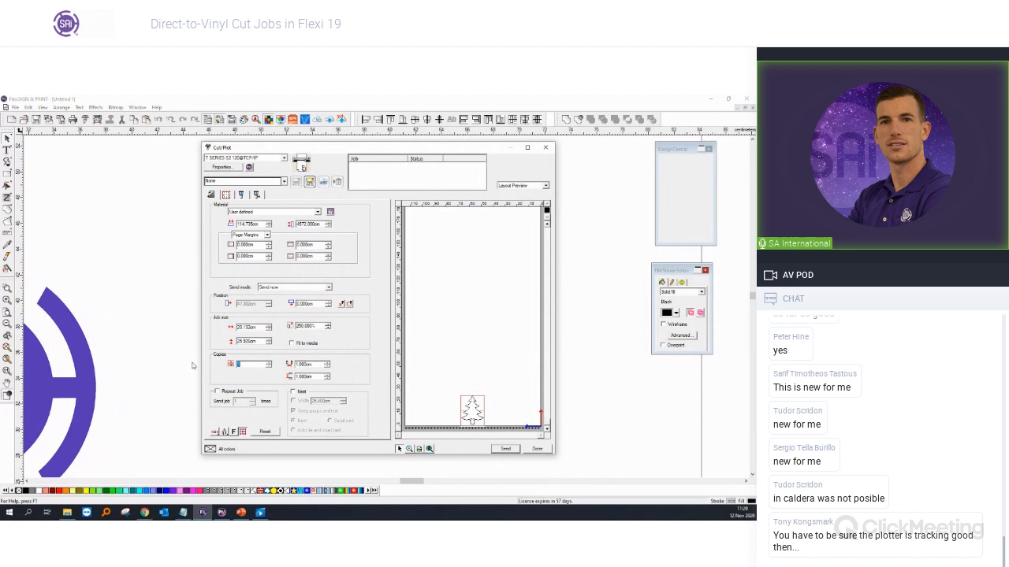
Step: Set 50 copies and turn off the weed border and horizontal and vertical split lines
key("Tab")
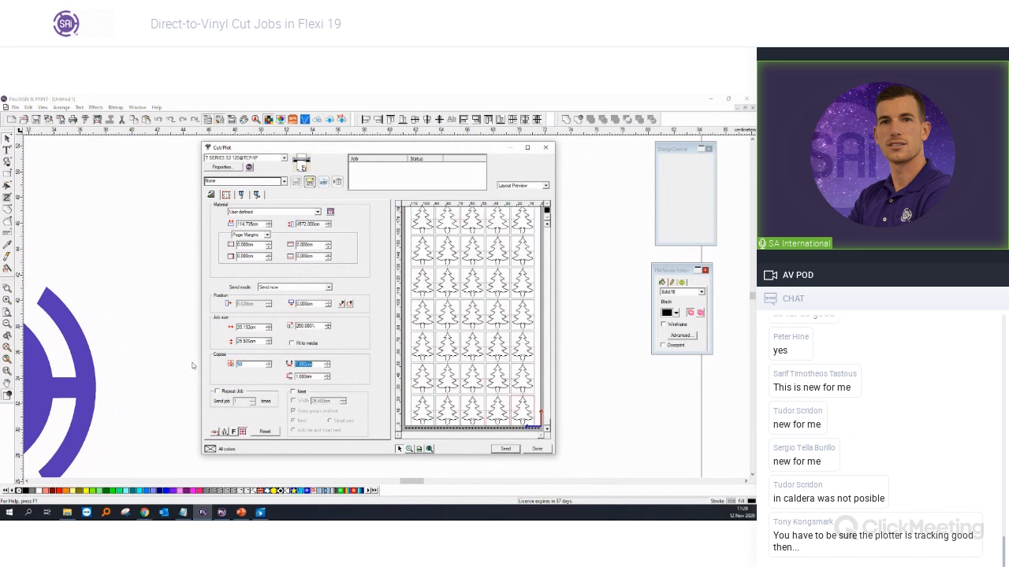
left_click(241, 195)
left_click(234, 228)
left_click(301, 237)
left_click(301, 247)
left_click(211, 196)
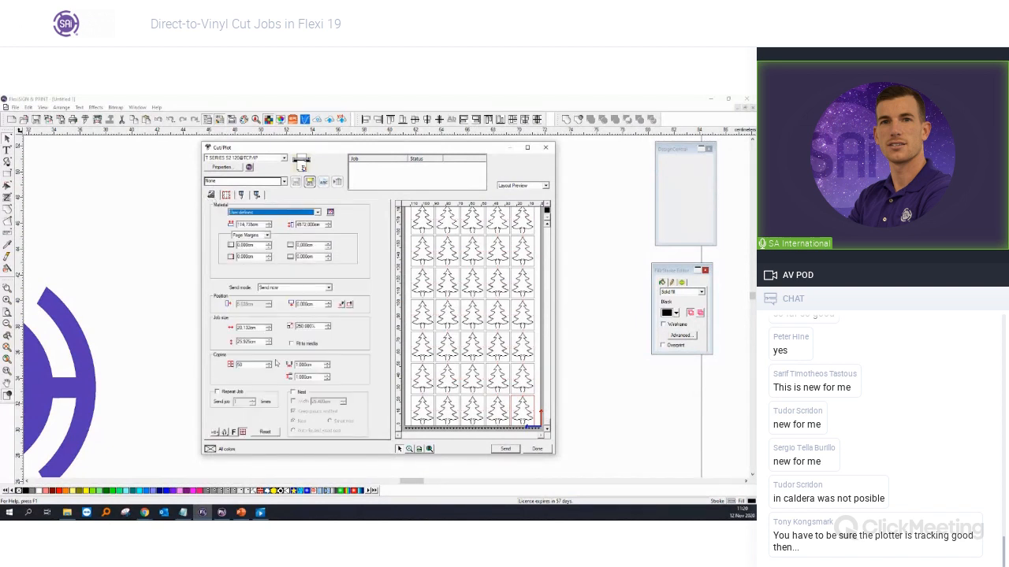
Step: Set the scale to 100% and enable Nest with Smart nest for the tree copies
left_click_drag(319, 327, 233, 329)
type("100")
key("Tab")
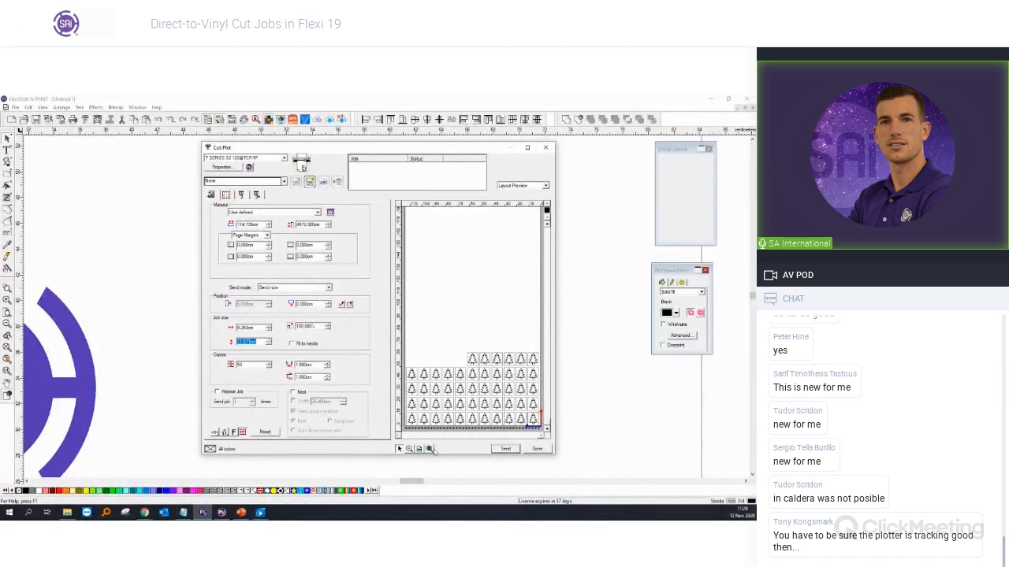
left_click(298, 394)
left_click(293, 392)
left_click(330, 421)
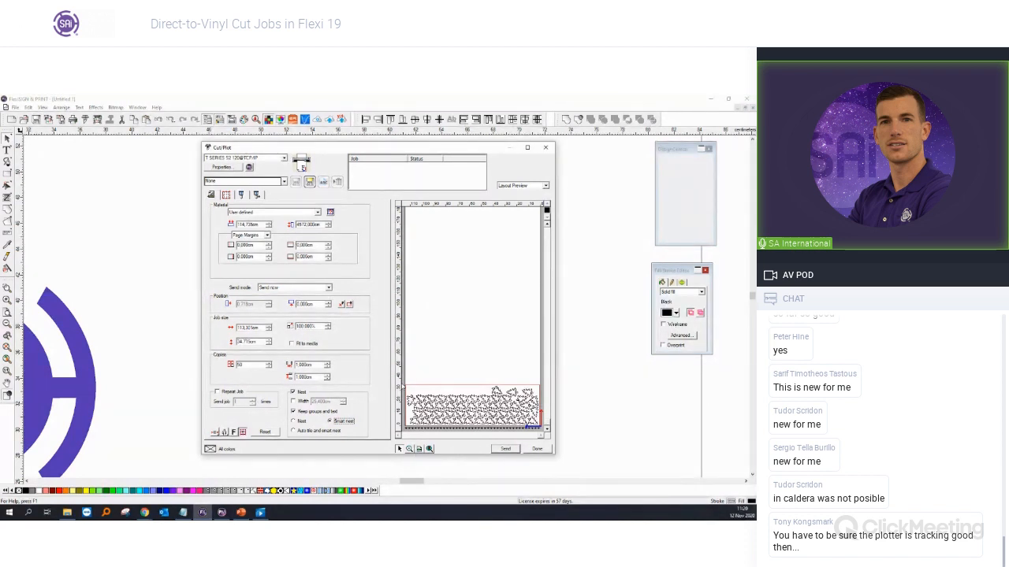
left_click(293, 393)
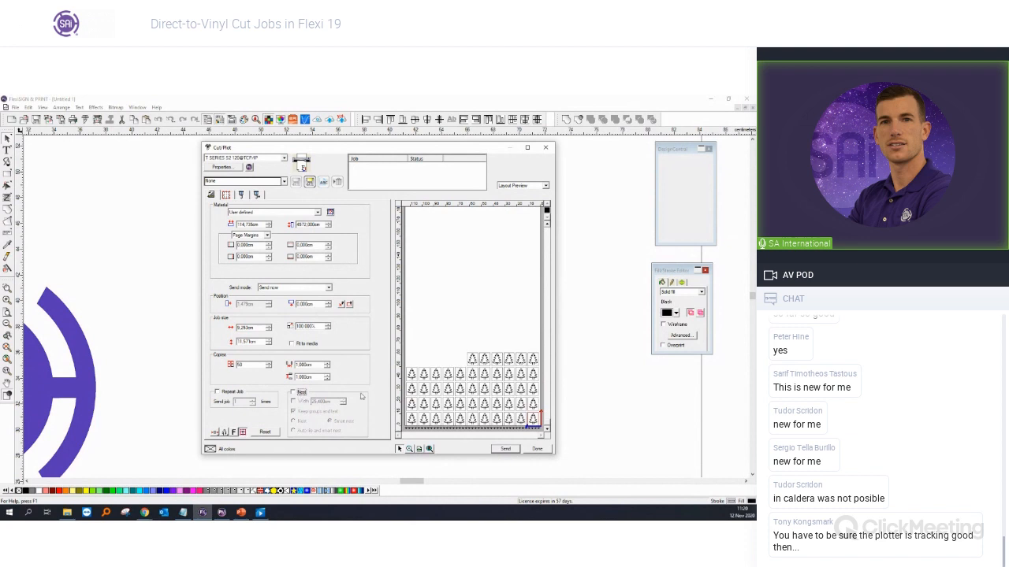
left_click(294, 392)
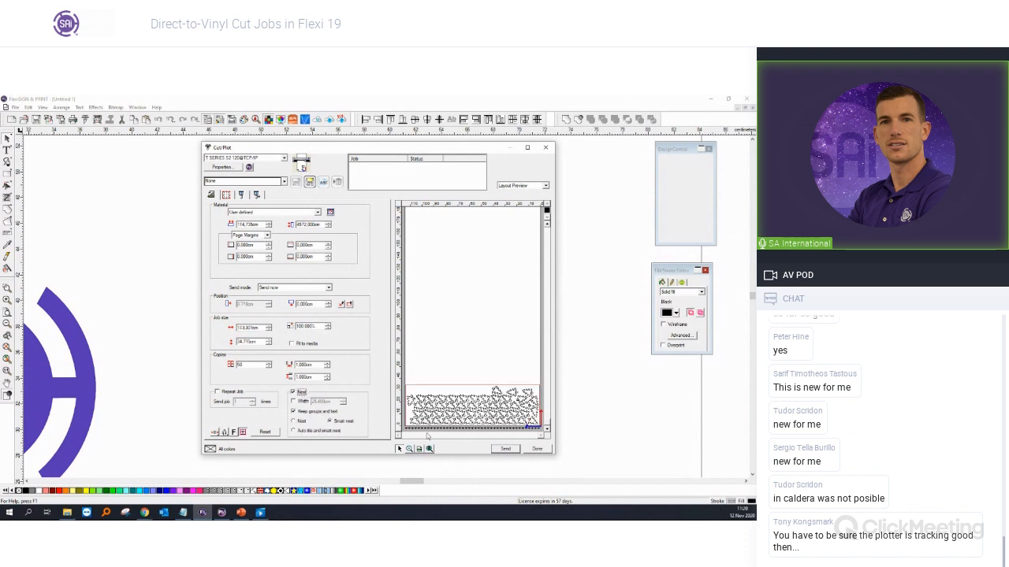
left_click(246, 513)
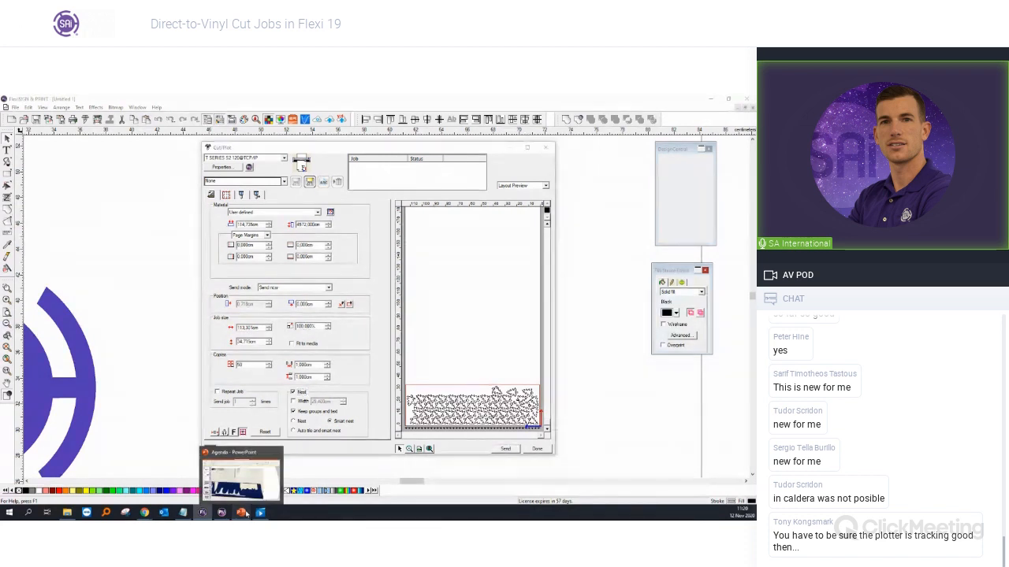
left_click(65, 470)
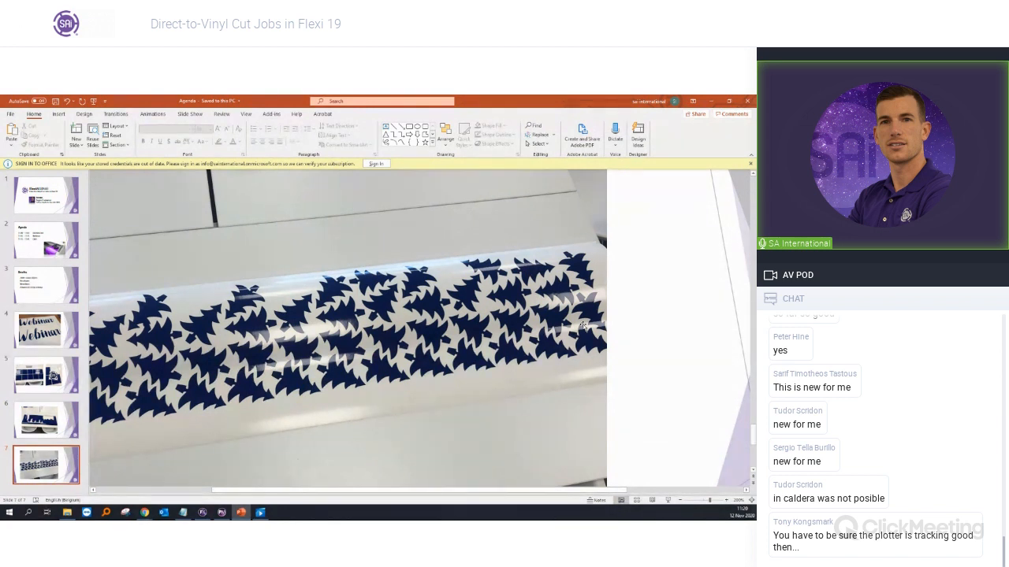
left_click(204, 513)
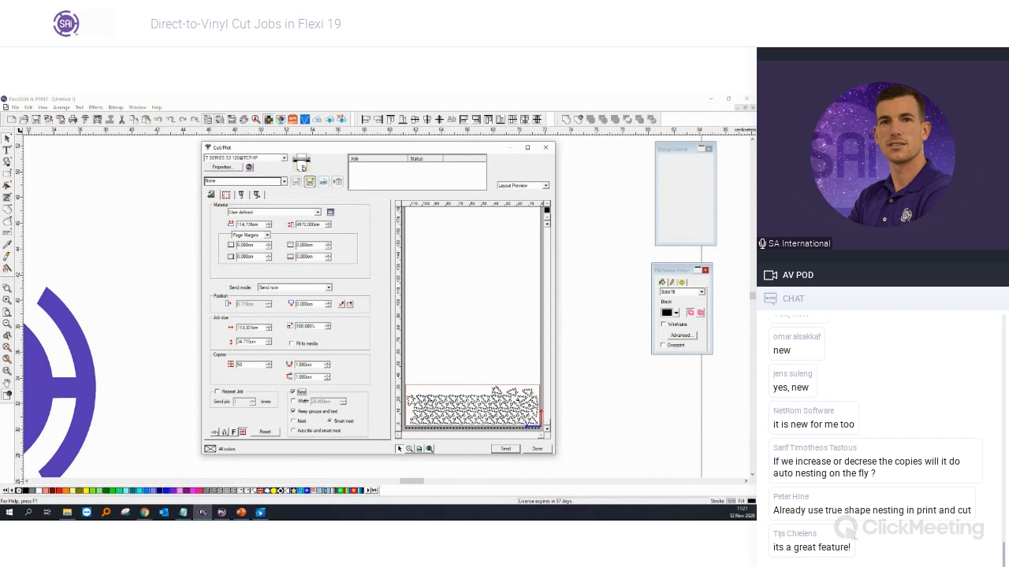
Step: Close Cut/Plot, review the tree's cut job settings again, and close them
left_click(545, 148)
scroll(438, 314, "down", 4)
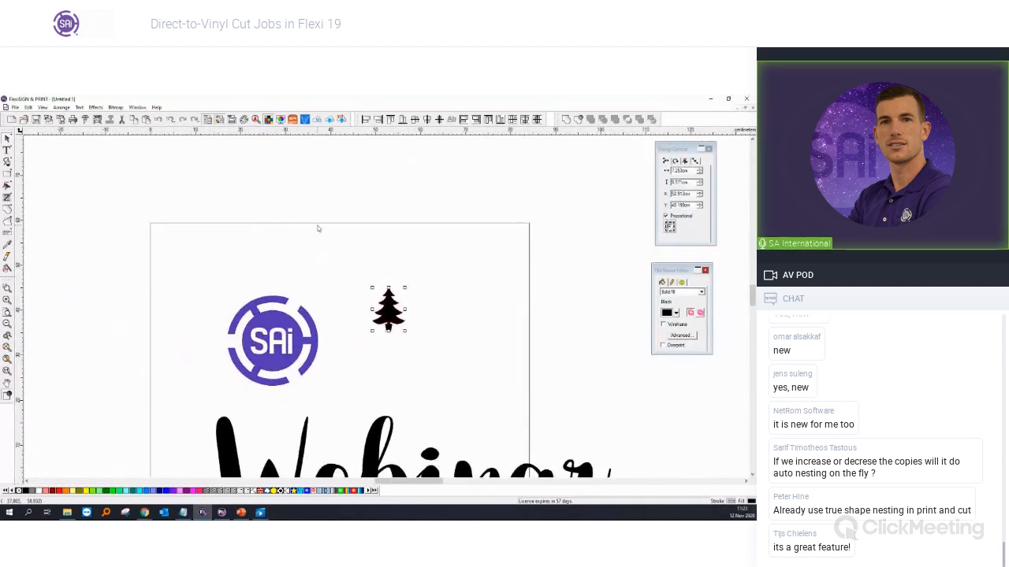
left_click(84, 122)
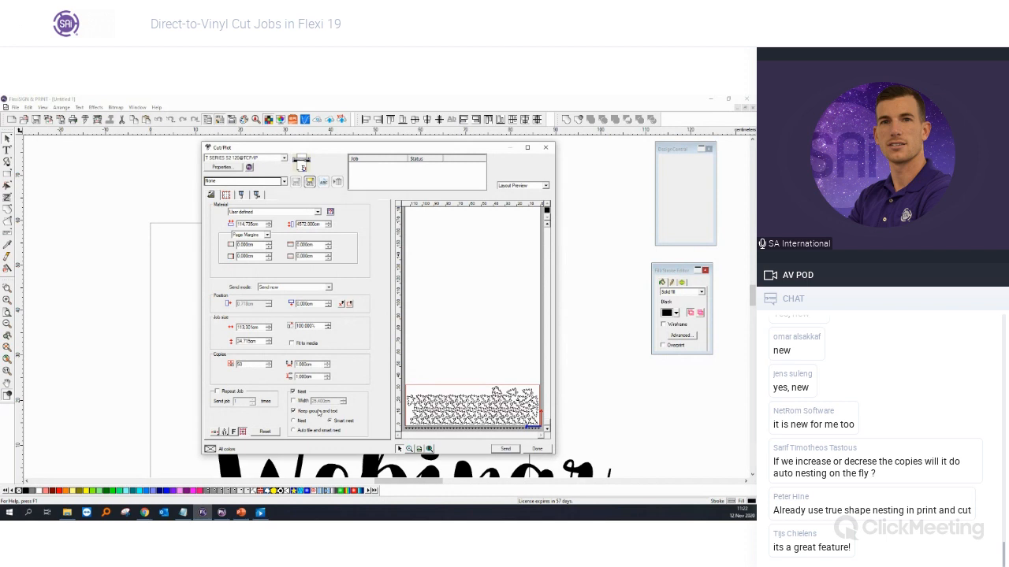
left_click(545, 147)
Step: Scale the Webinar text down proportionally to fit below the logo
scroll(541, 213, "down", 3)
left_click(421, 361)
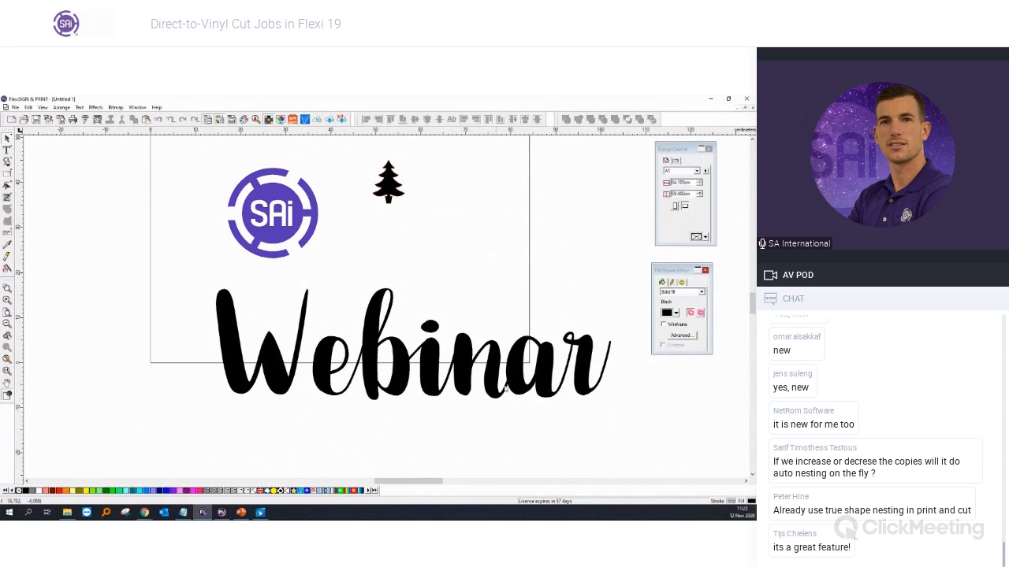
left_click_drag(611, 400, 369, 345)
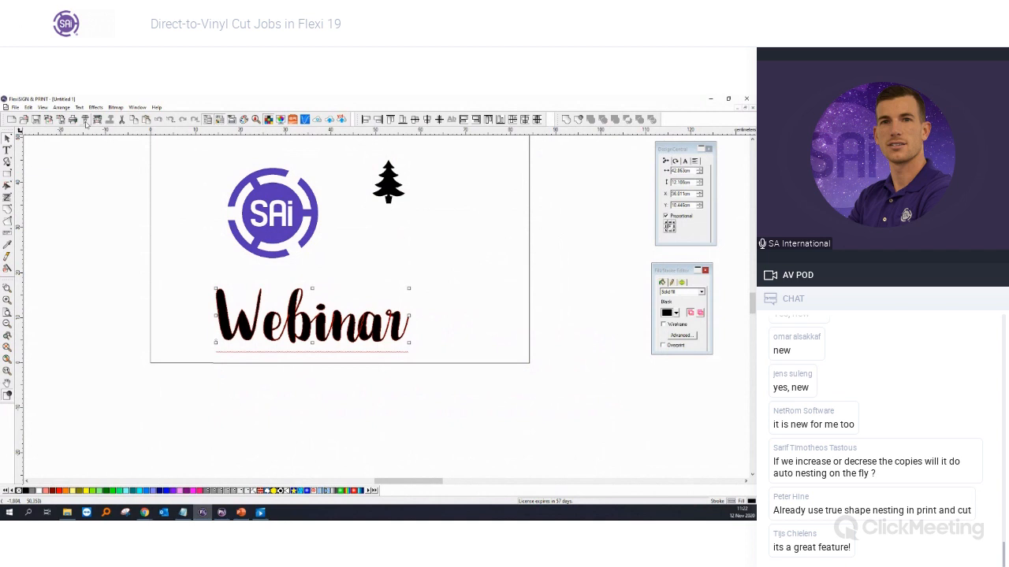
Step: Compare nested and grid layouts for the Webinar cut job, leaving Nest unchecked, and close it
left_click(86, 121)
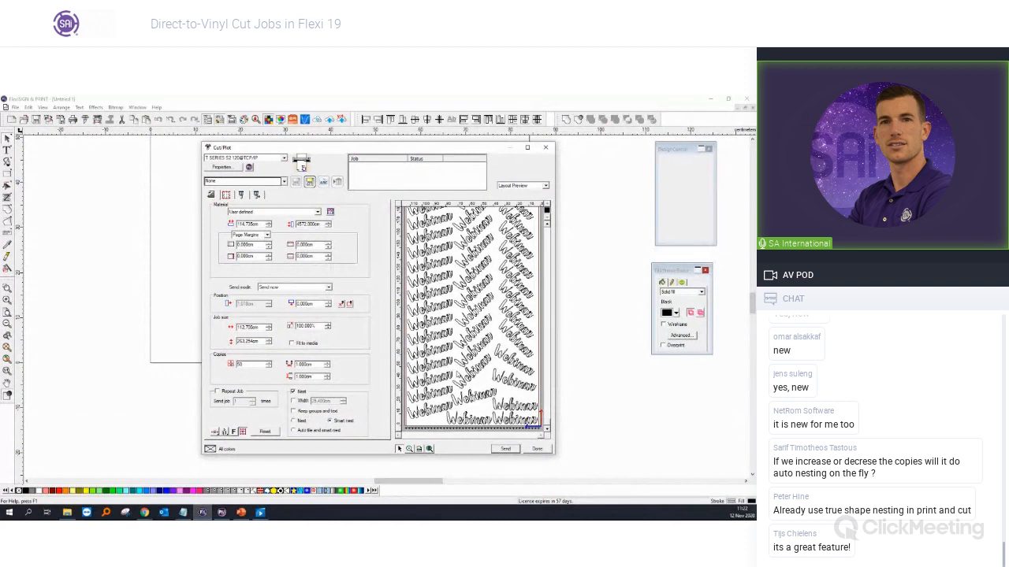
left_click(300, 394)
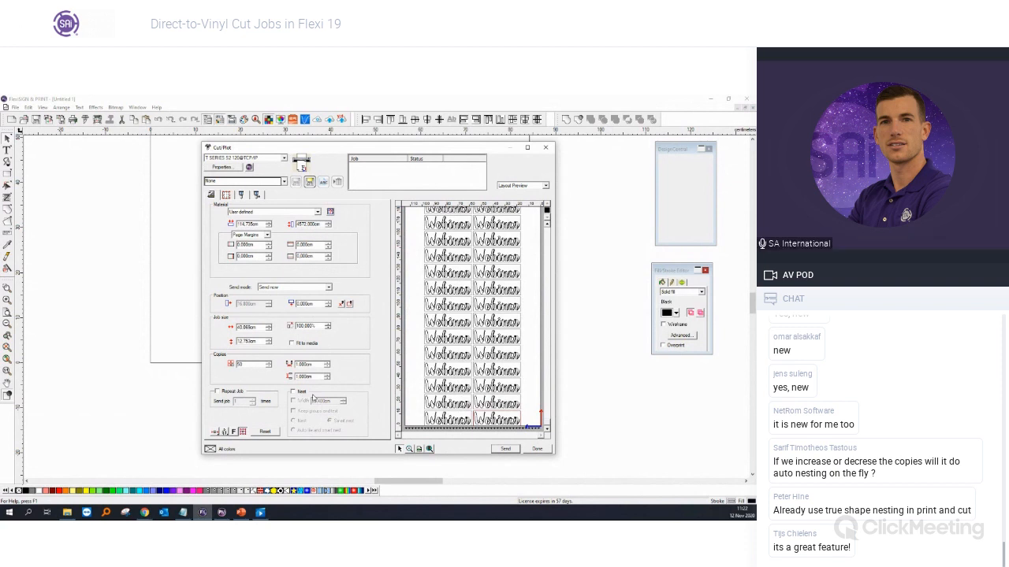
left_click(300, 393)
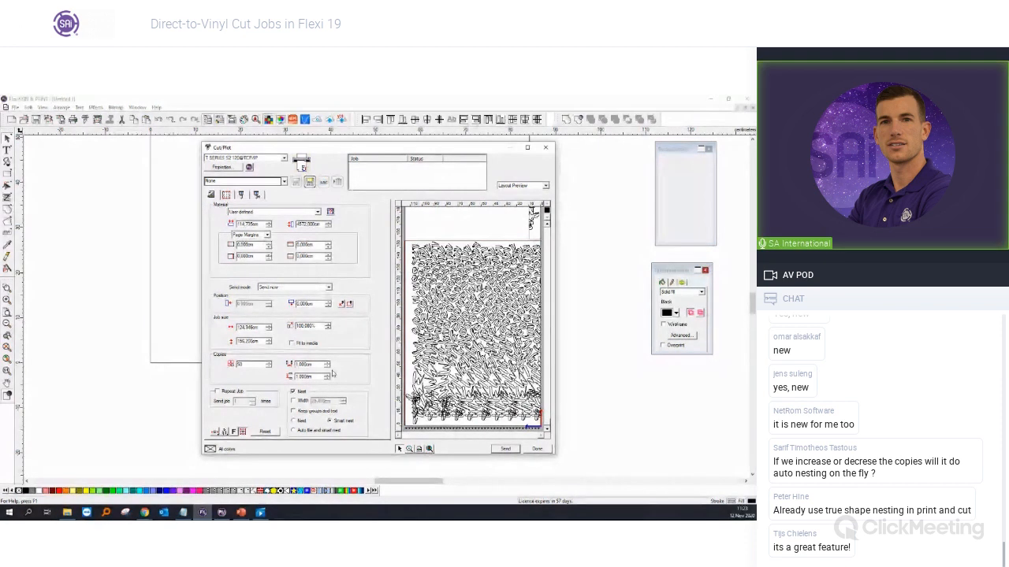
left_click(302, 392)
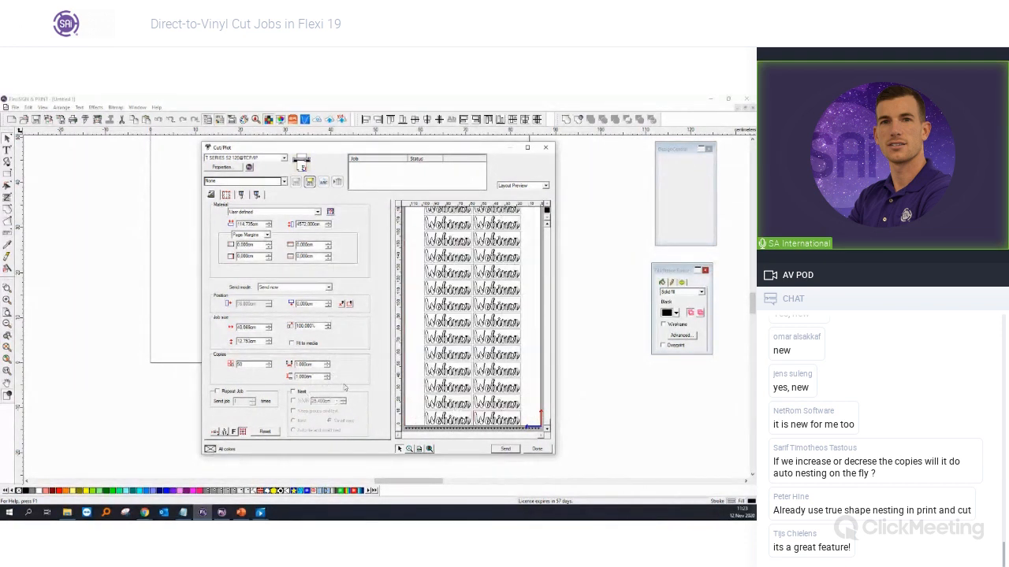
left_click(545, 147)
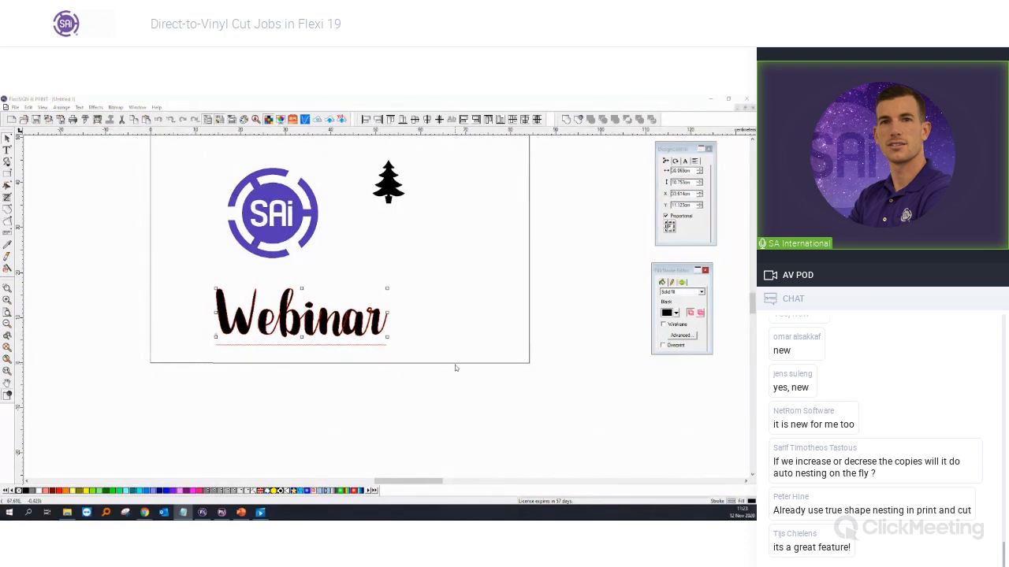
left_click(430, 354)
Step: Enable Eliminate line segment overlap in the Webinar text's Cut/Plot cutting options
left_click(356, 338)
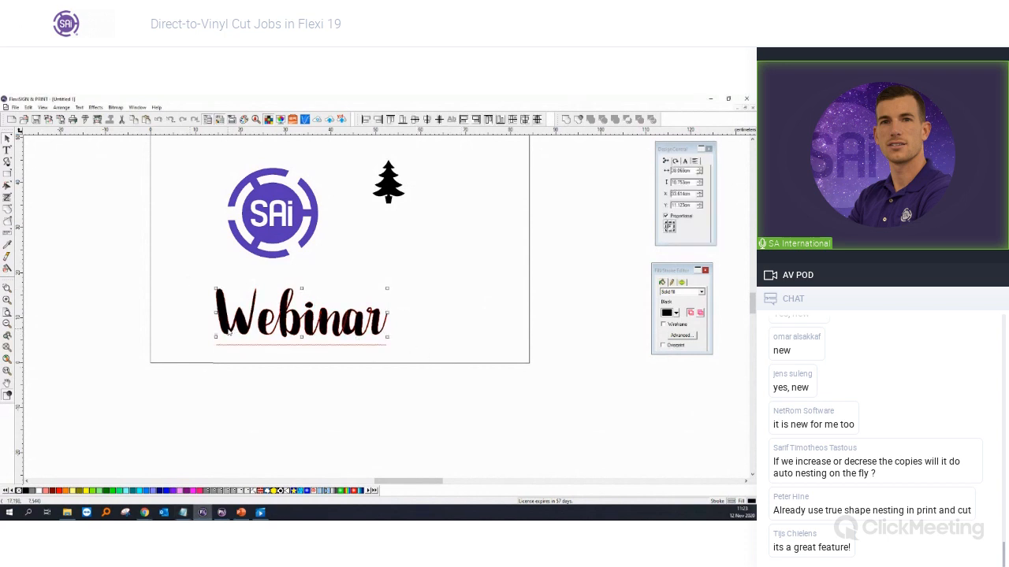
left_click(97, 120)
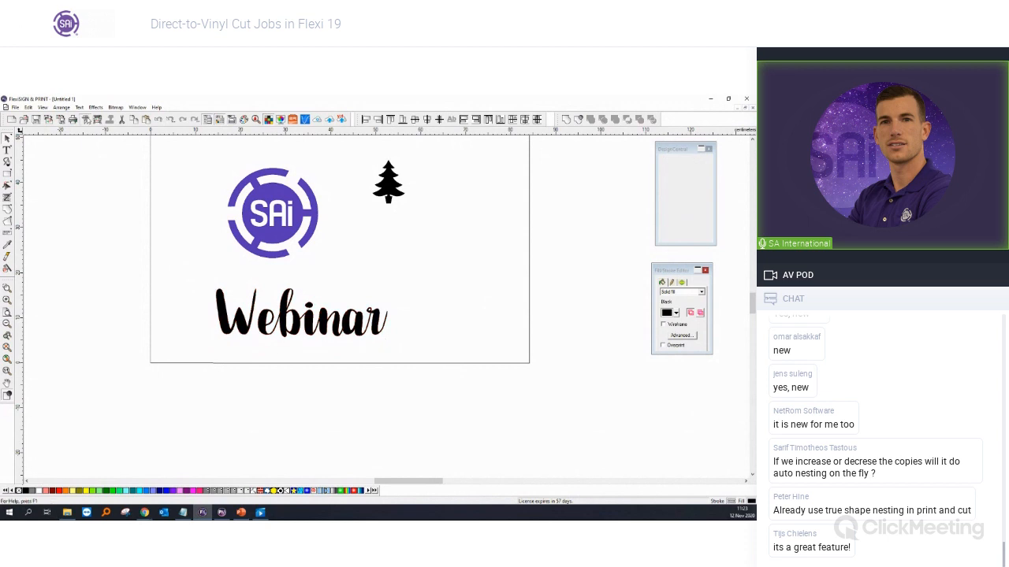
left_click(256, 196)
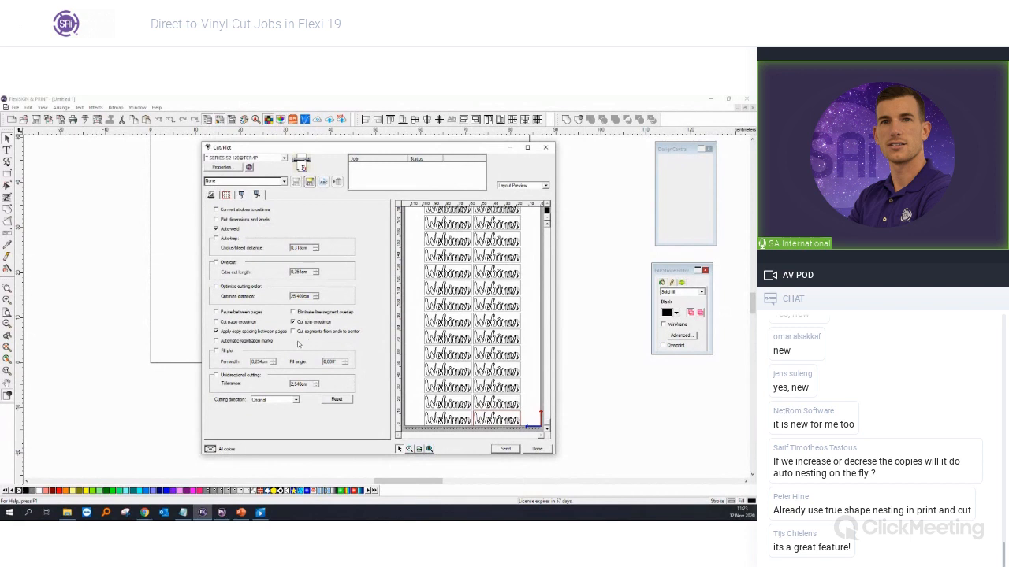
left_click(344, 312)
left_click(544, 150)
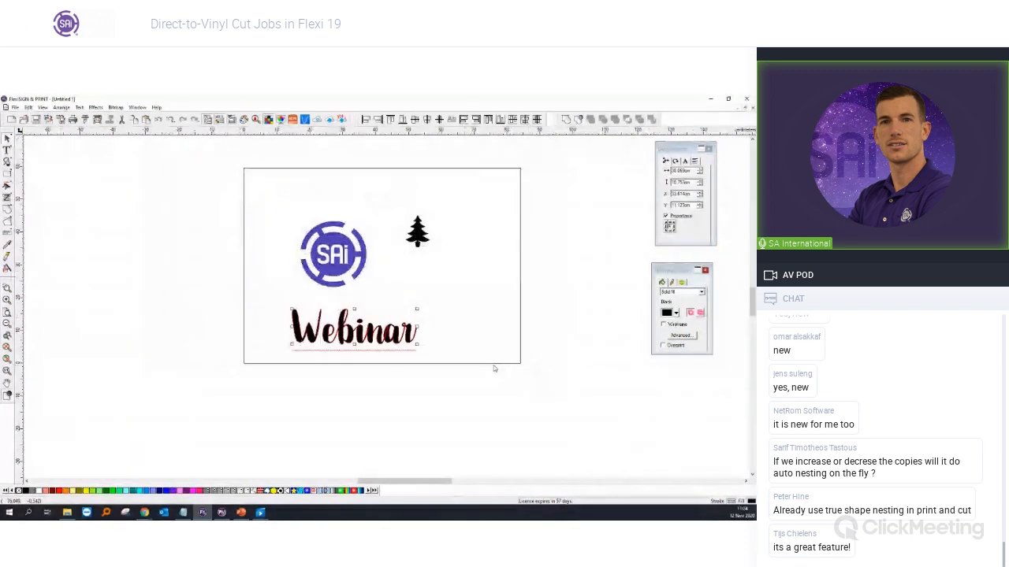
right_click(394, 384)
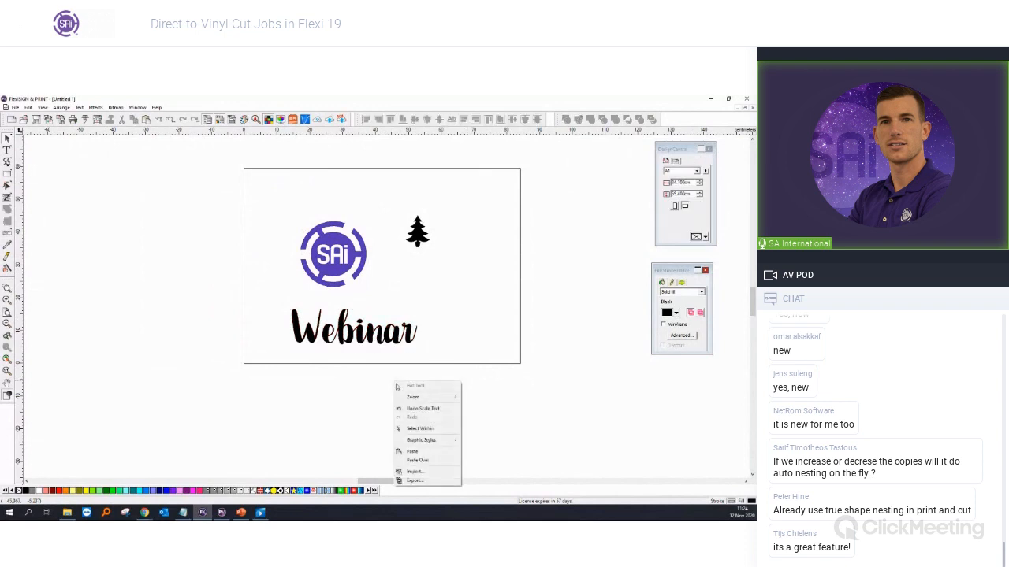
left_click(416, 457)
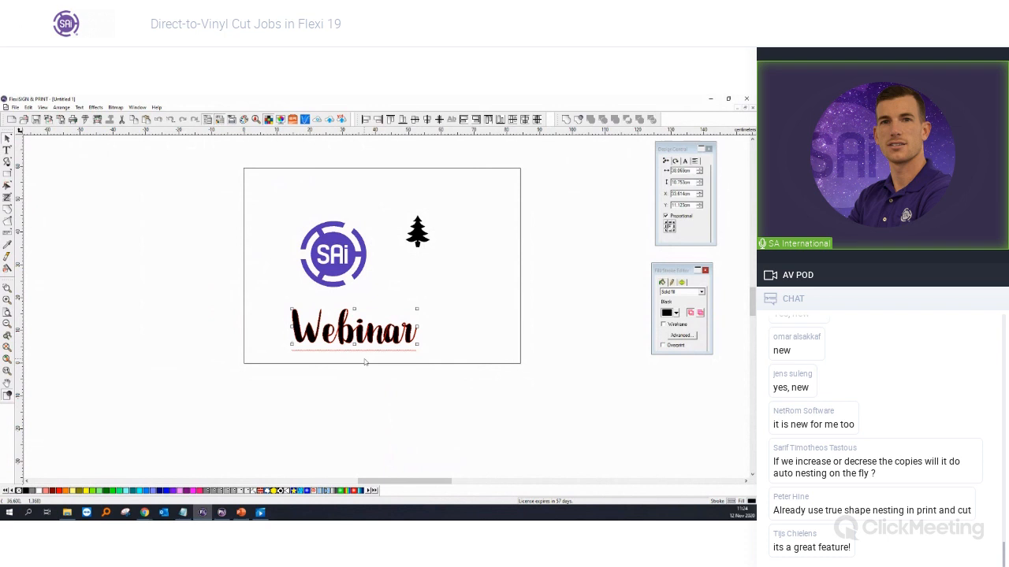
left_click_drag(533, 390, 243, 299)
left_click(85, 119)
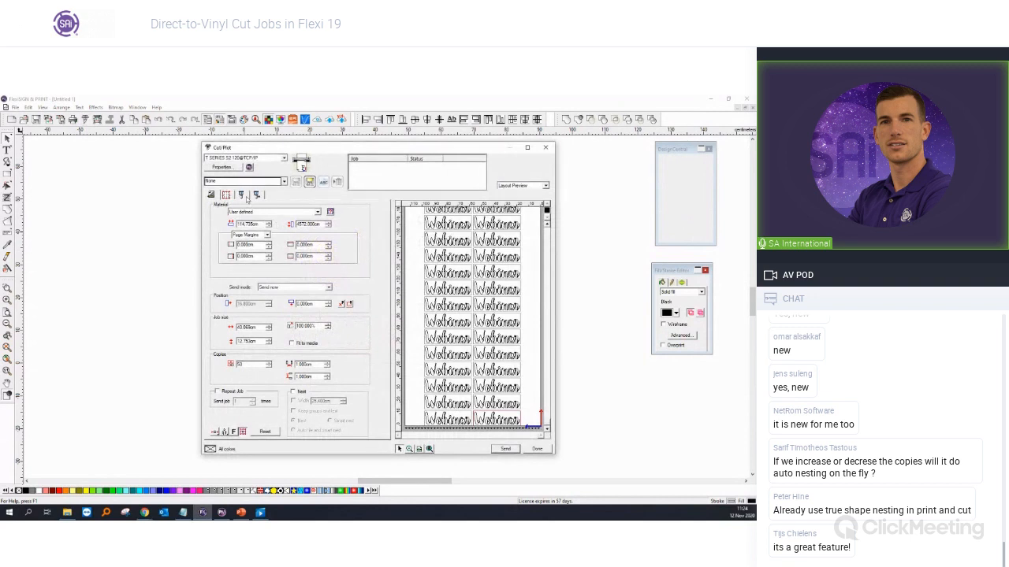
left_click(242, 195)
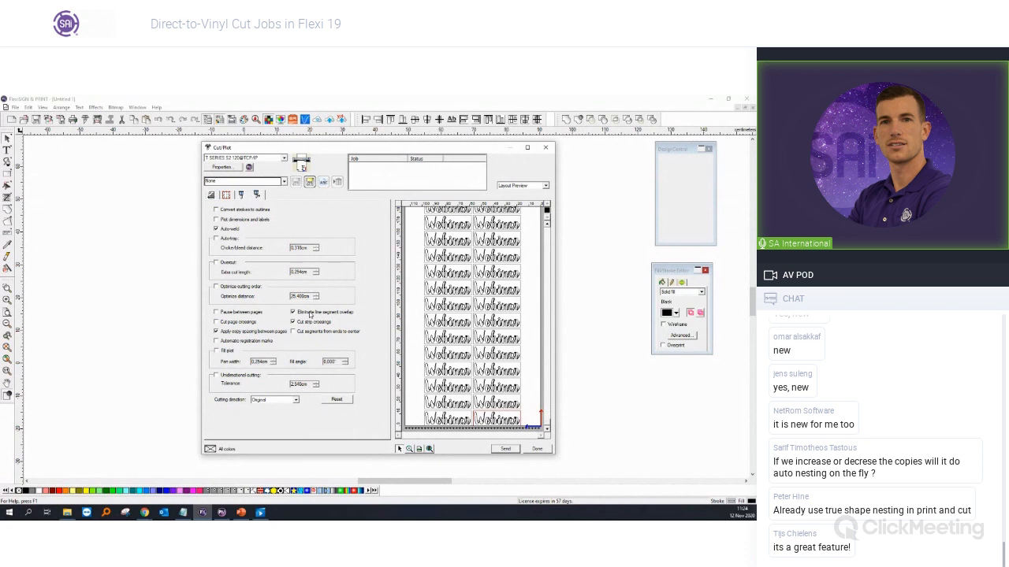
key("Escape")
left_click(493, 331)
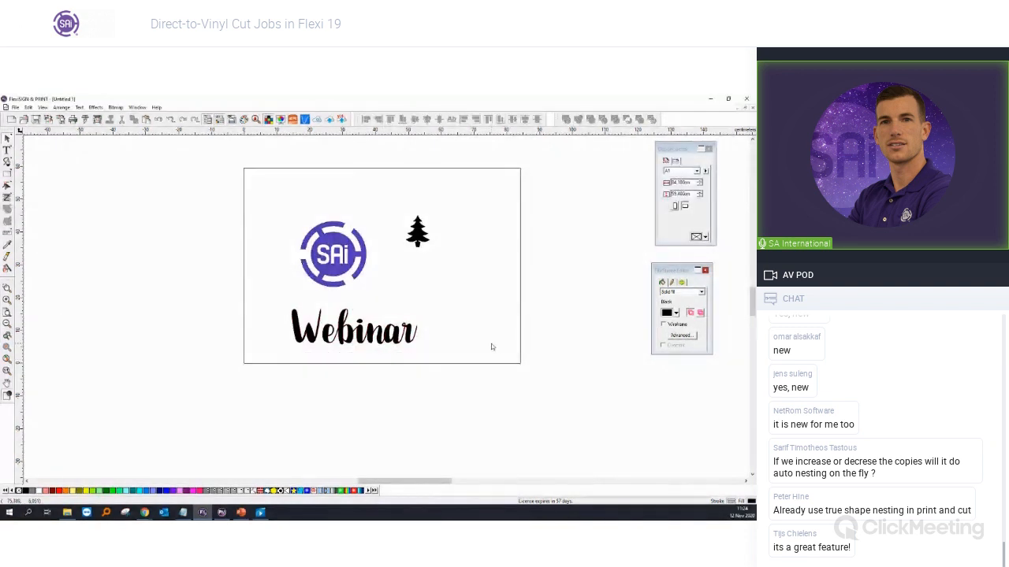
scroll(510, 279, "up", 2)
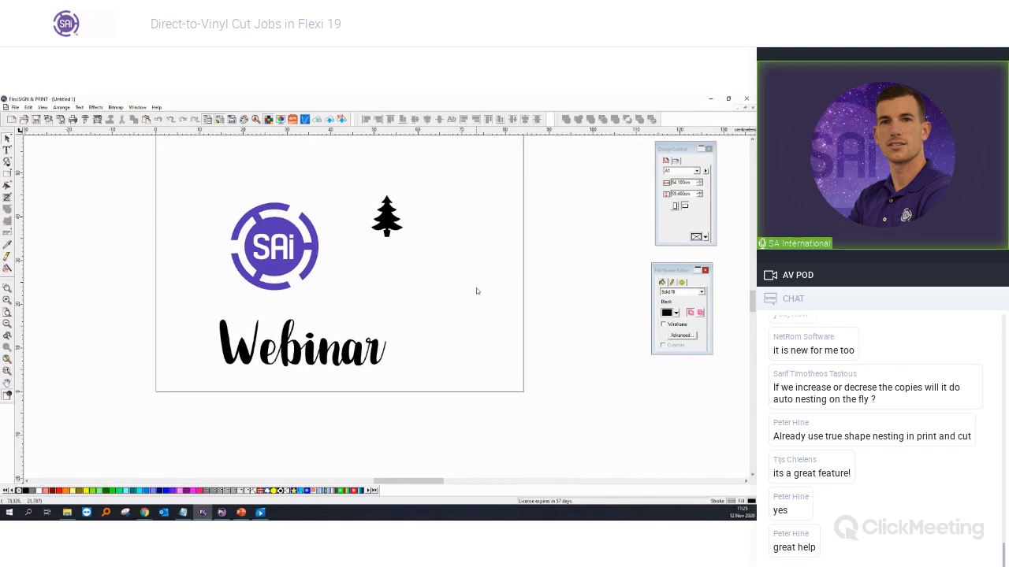
scroll(472, 283, "down", 1)
scroll(472, 283, "up", 1)
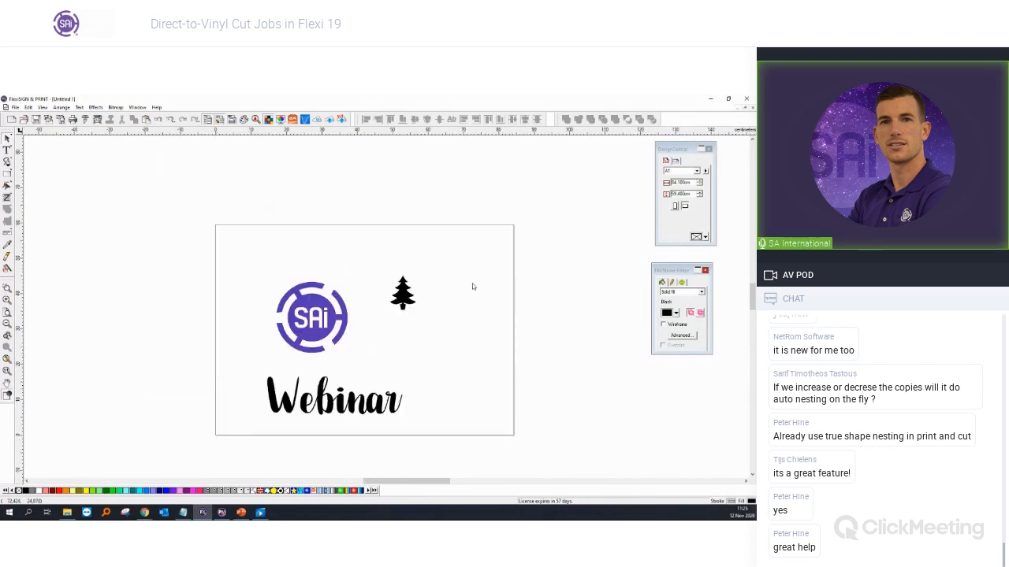
scroll(469, 405, "up", 1)
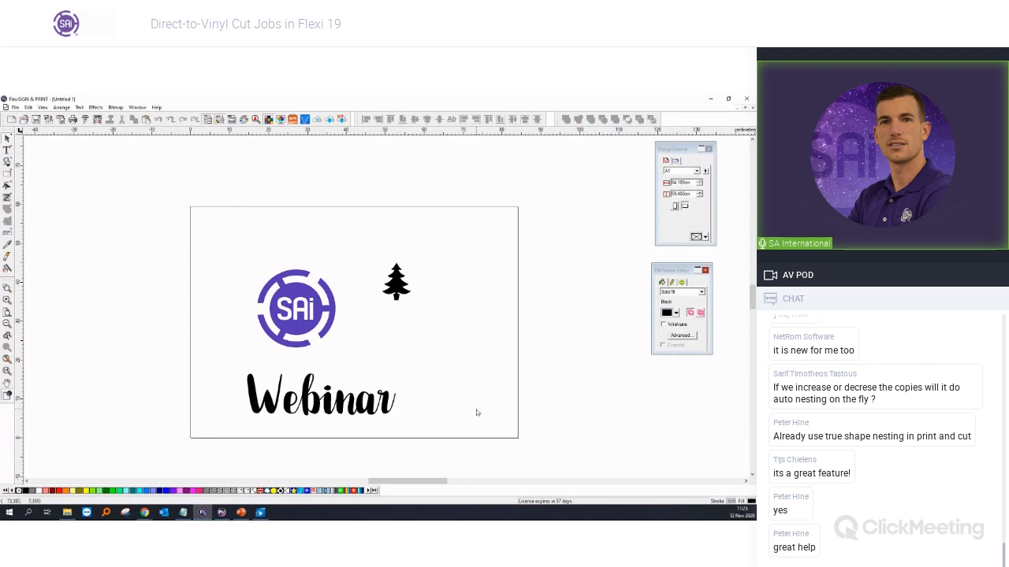
Step: Cancel the Open dialog and create a new blank document from the File menu
left_click(15, 107)
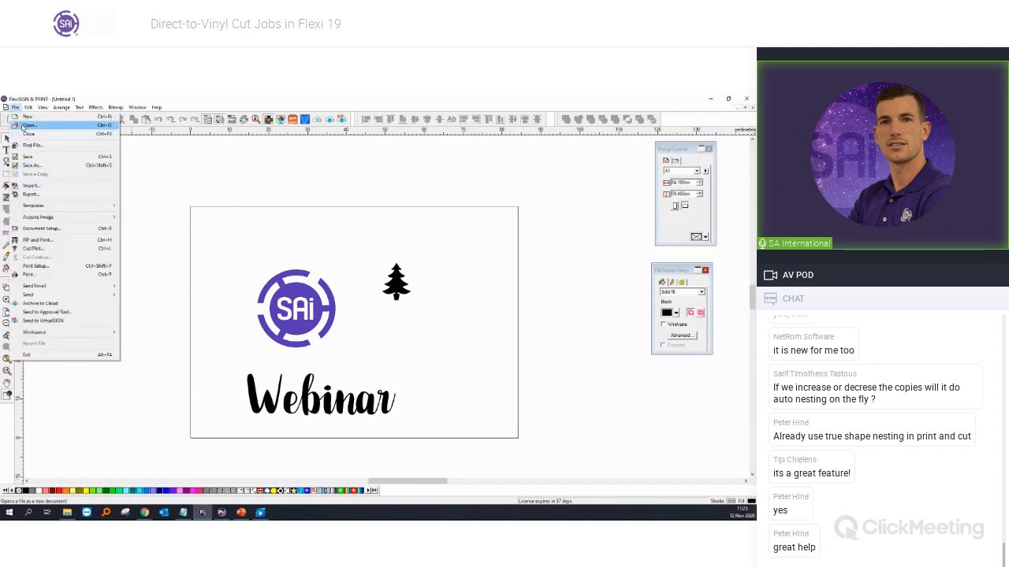
left_click(29, 126)
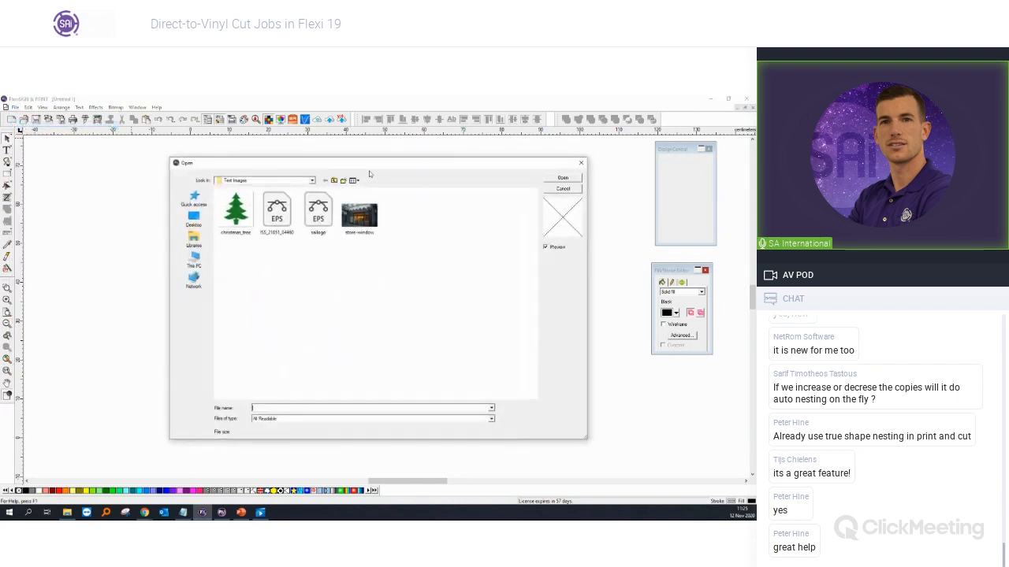
left_click(580, 164)
left_click(16, 107)
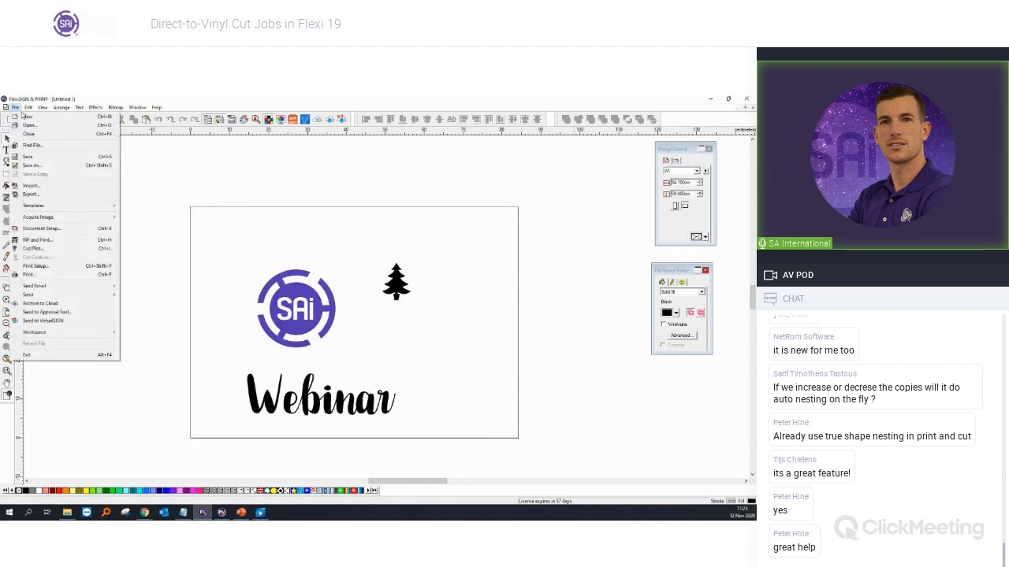
left_click(27, 117)
Step: Dismiss the Ctrl+O Open dialog and choose File > Import instead
key("ctrl+o")
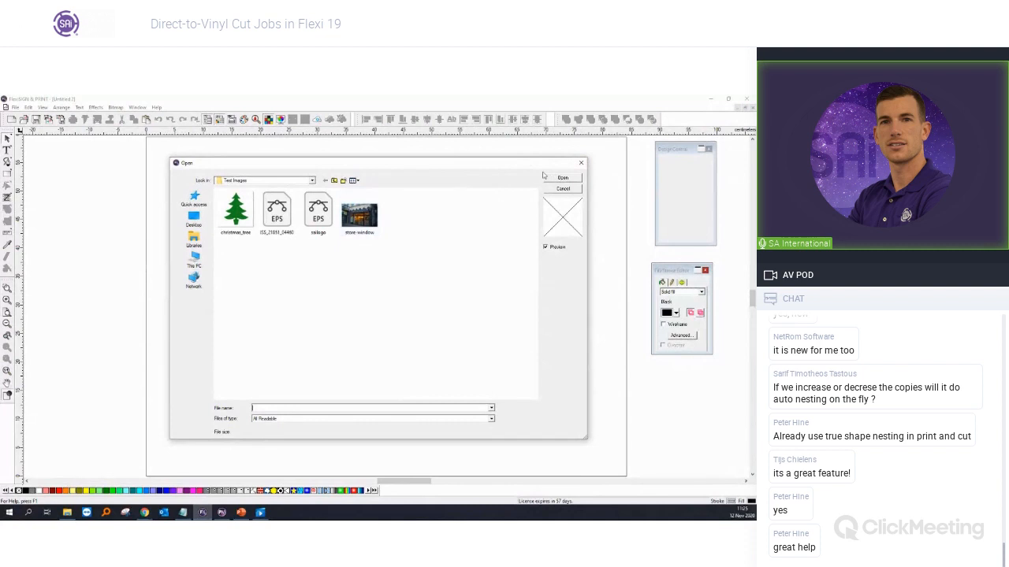
left_click(580, 163)
left_click(16, 107)
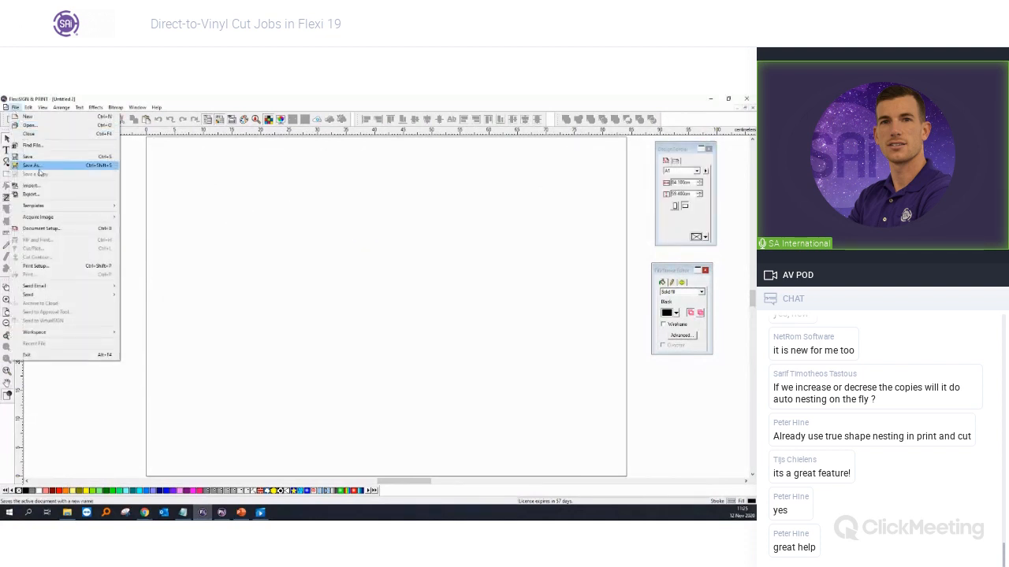
left_click(42, 185)
Step: Import the storefront window photo and place it on the page
double_click(360, 217)
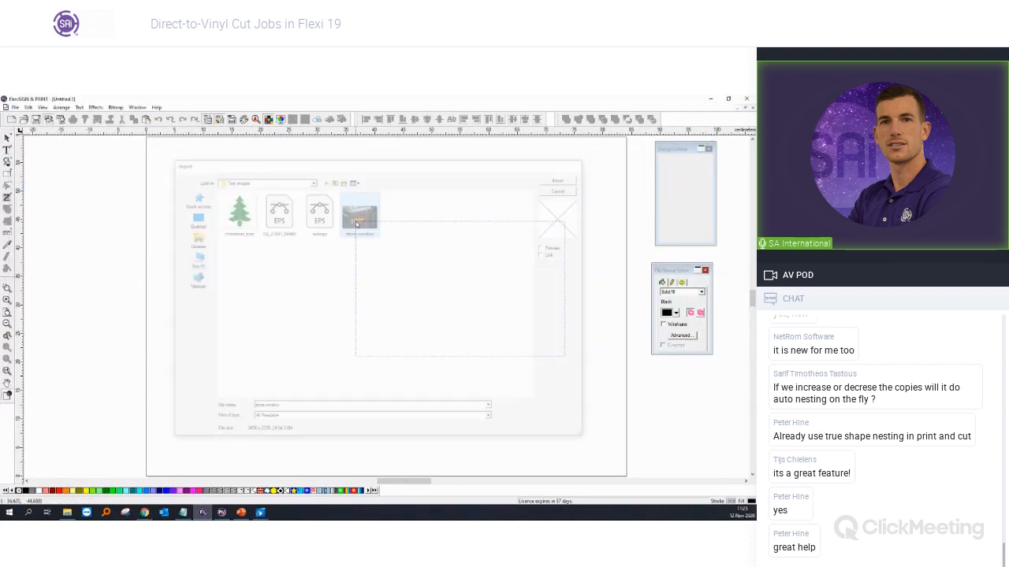
left_click(112, 225)
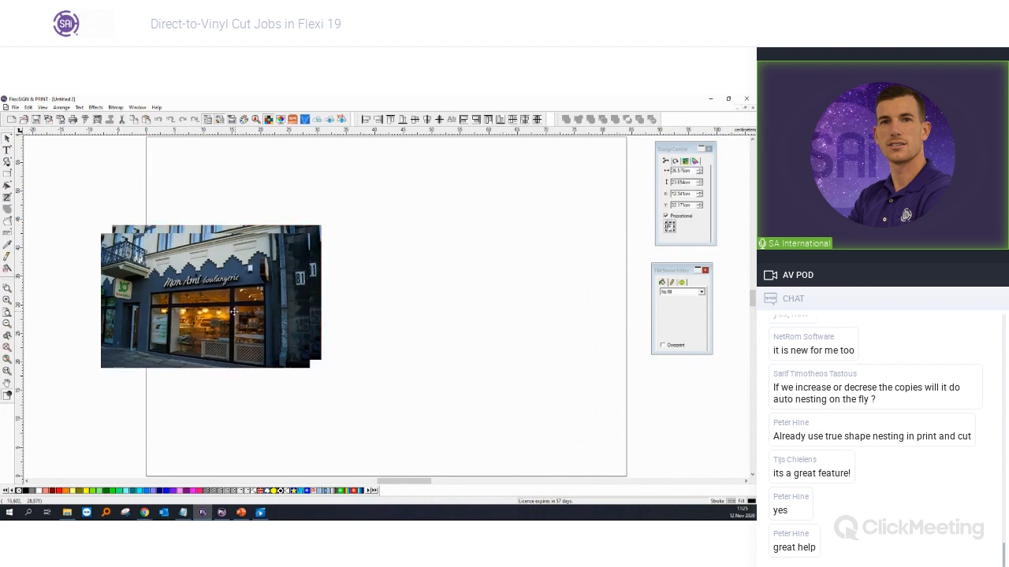
left_click(244, 408)
Step: Zoom out and drag the storefront photo off the page to the left
scroll(180, 326, "up", 2)
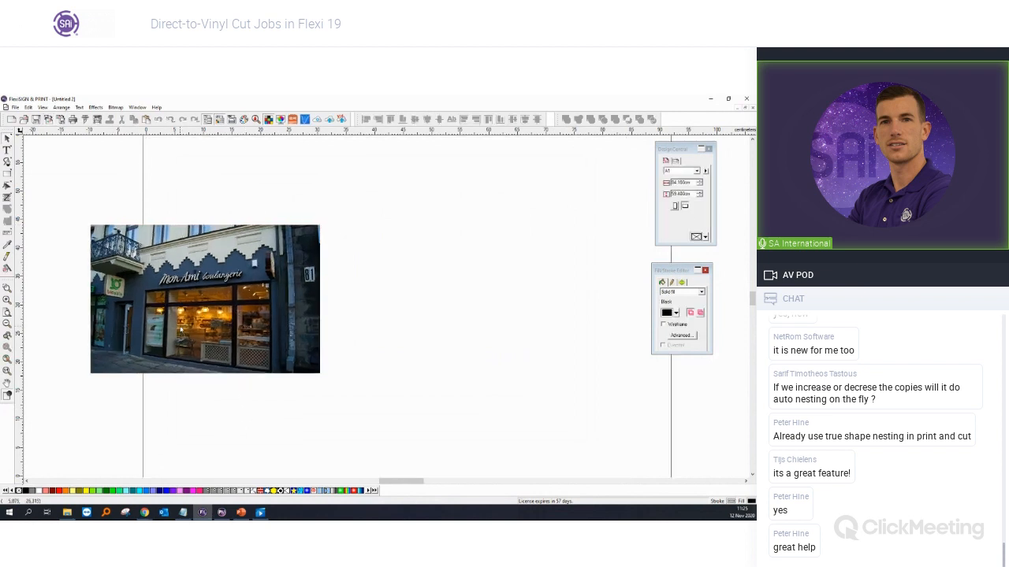
scroll(180, 329, "up", 2)
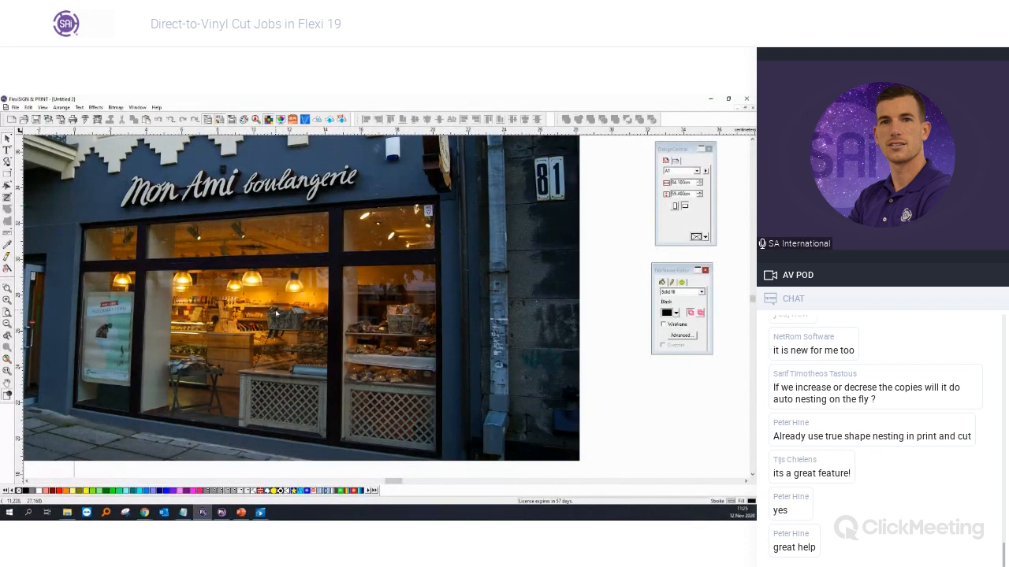
scroll(276, 313, "down", 2)
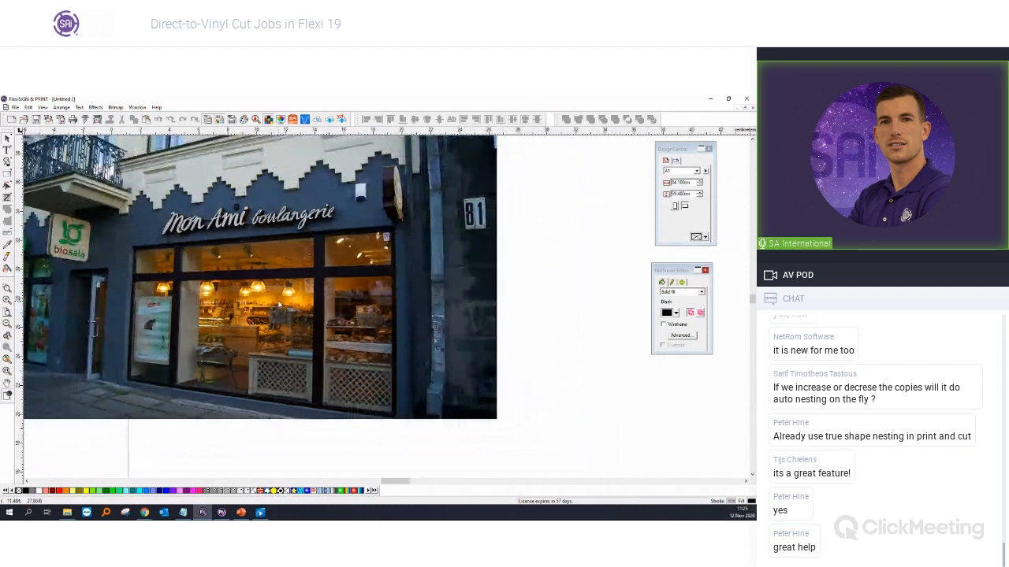
scroll(278, 305, "down", 1)
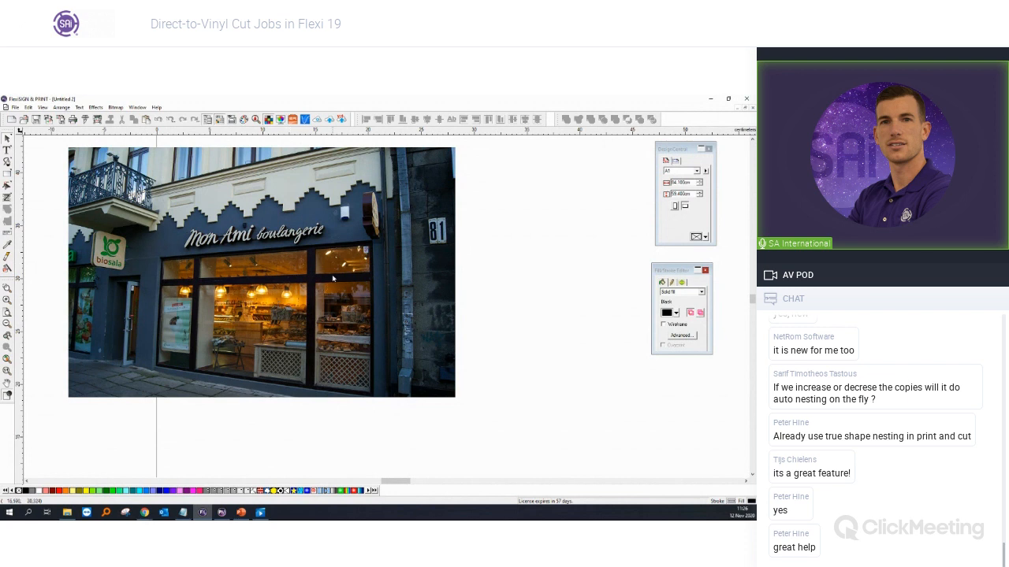
scroll(333, 279, "down", 3)
left_click_drag(208, 312, 75, 326)
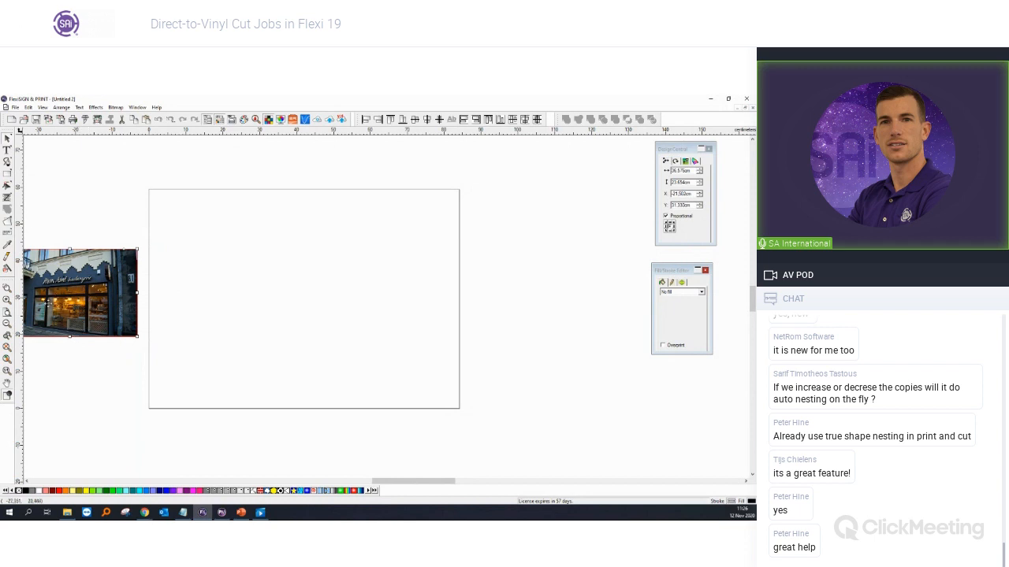
Step: Set the page size to width 300 and height 200
left_click(551, 272)
double_click(685, 183)
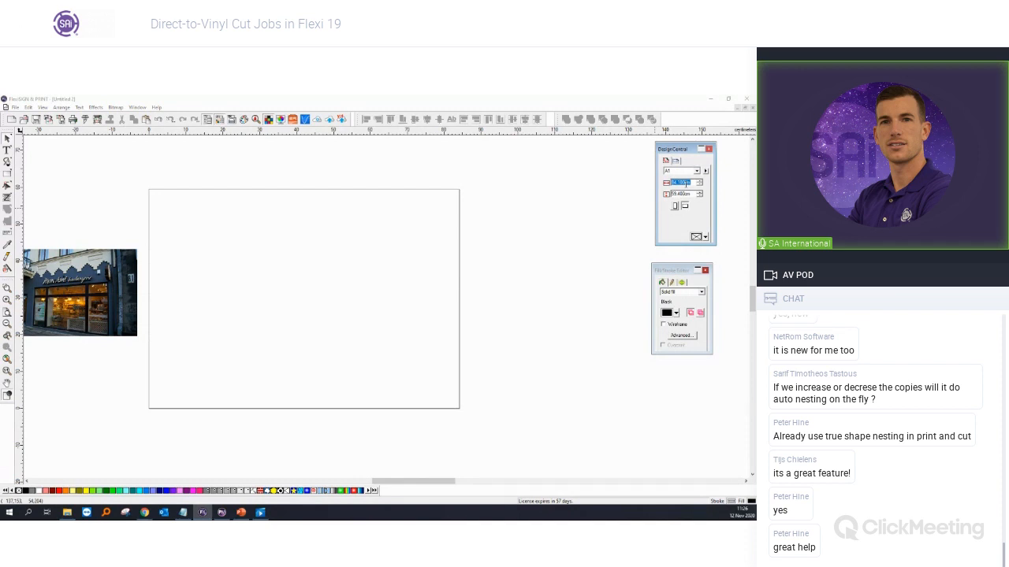
type("300")
key("Tab")
type("200")
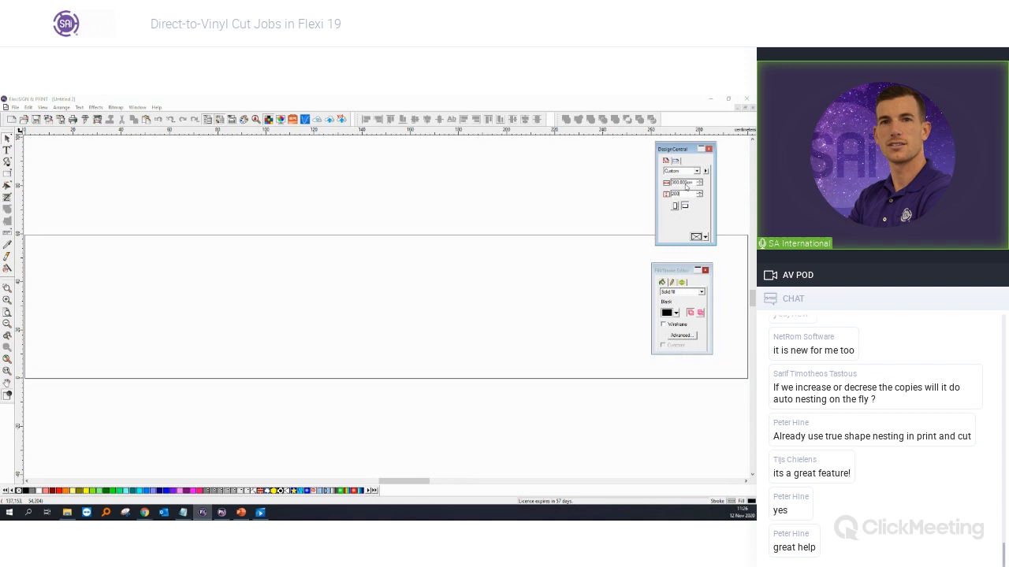
key("Return")
Step: Move the storefront photo beside the page and enlarge it proportionally
scroll(408, 299, "down", 1)
left_click_drag(174, 383, 105, 302)
left_click(331, 292)
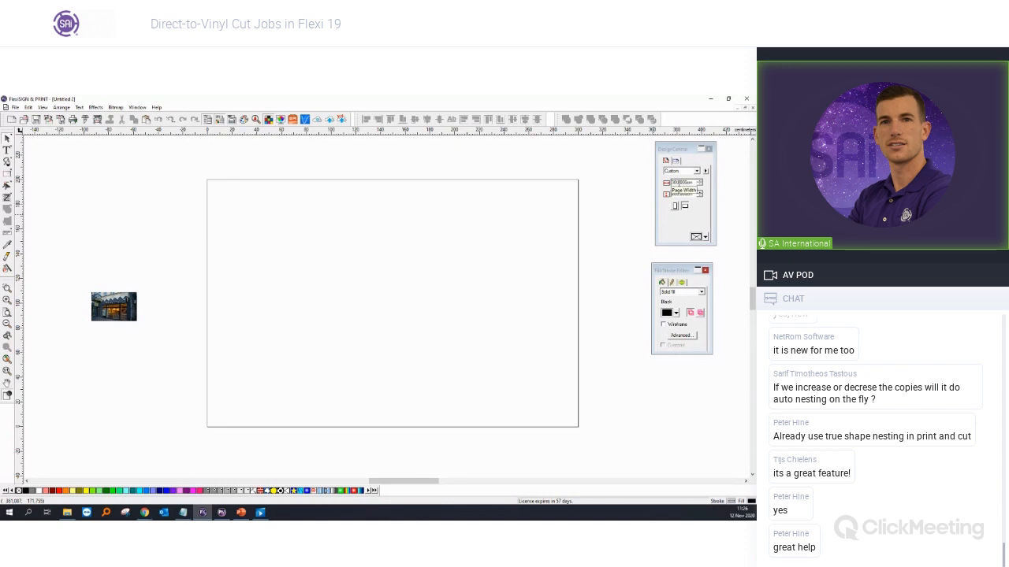
left_click_drag(137, 322, 225, 378)
left_click_drag(162, 336, 151, 329)
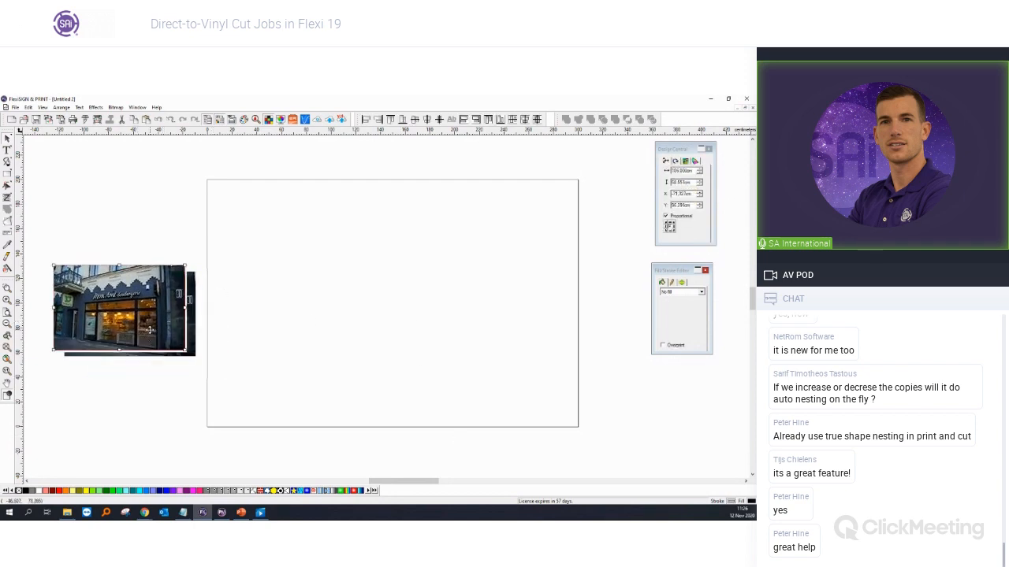
left_click(181, 371)
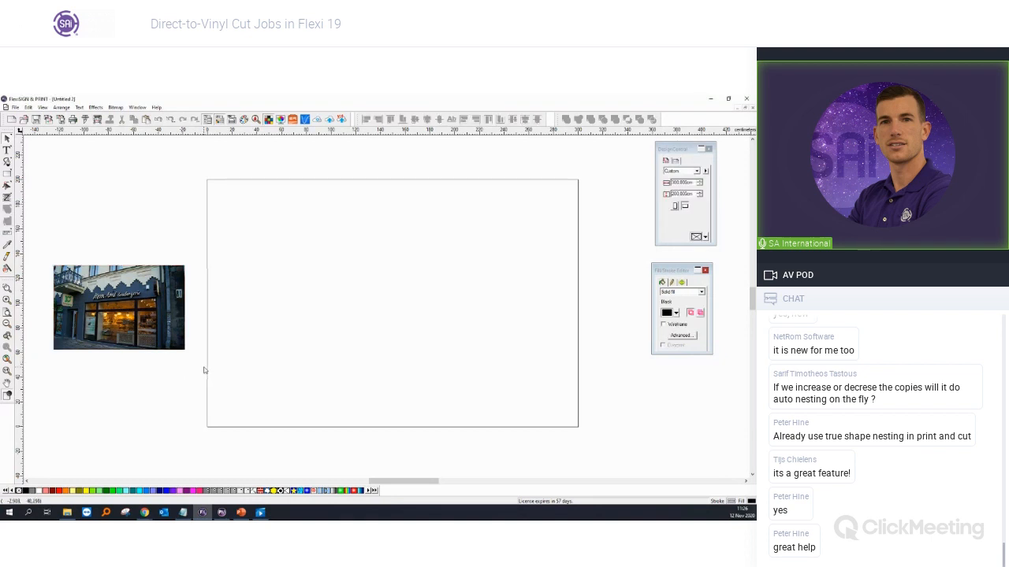
Step: Import the snowflake EPS graphic via File > Import and place it on the page
left_click(14, 108)
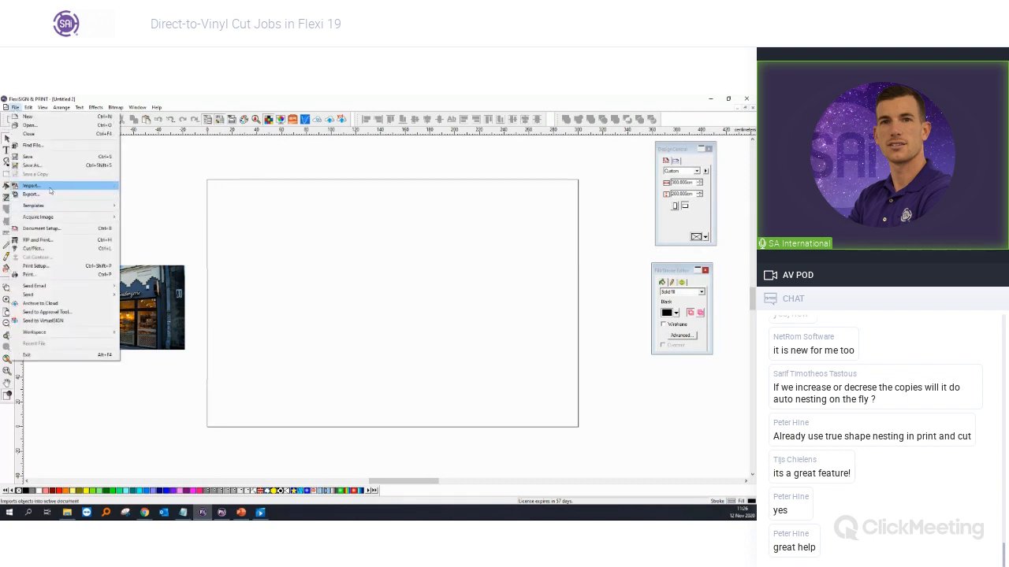
left_click(79, 188)
double_click(276, 221)
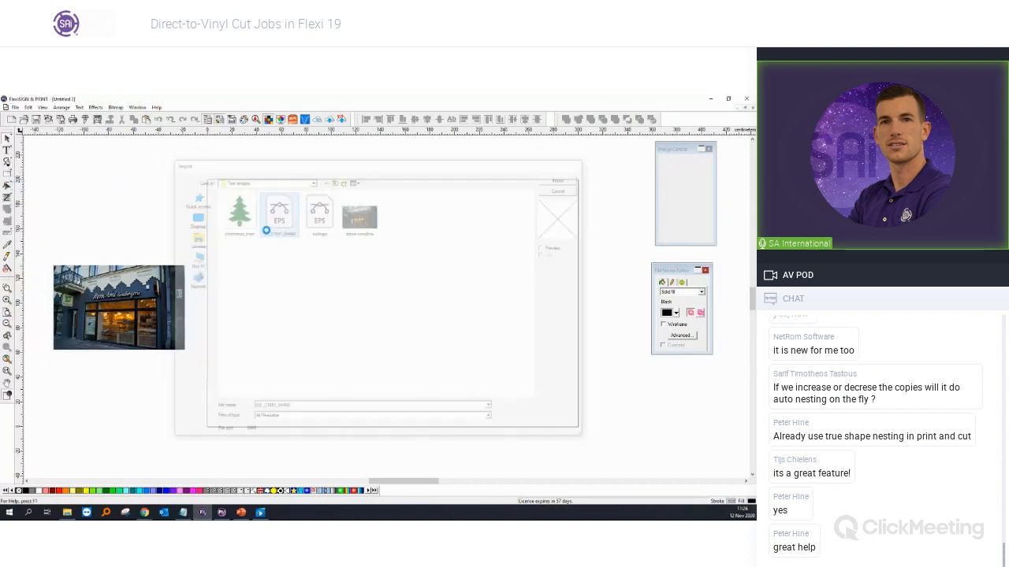
left_click(269, 269)
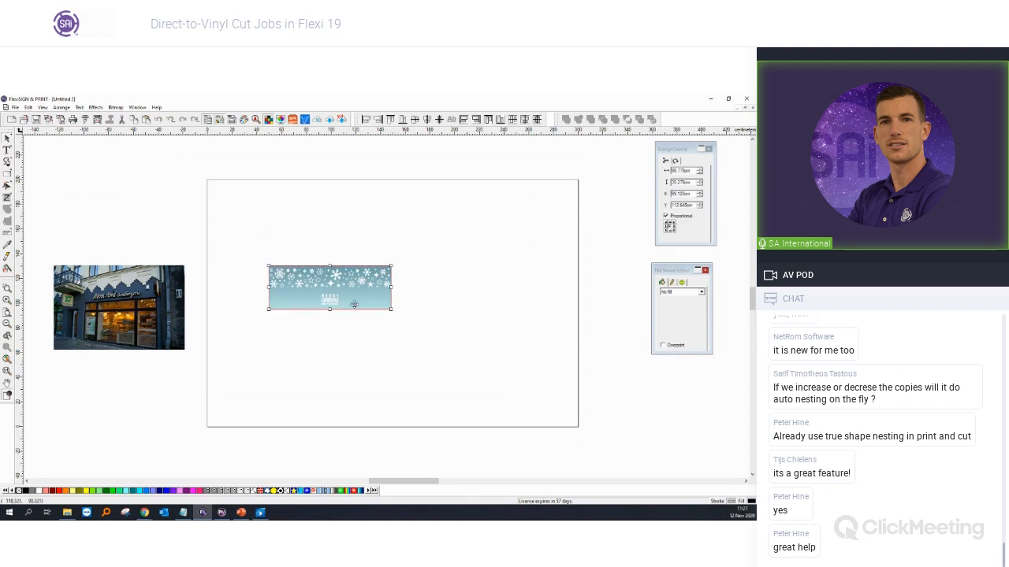
left_click(408, 307)
Step: Nudge the snowflake graphic slightly down-left into position
scroll(318, 281, "up", 2)
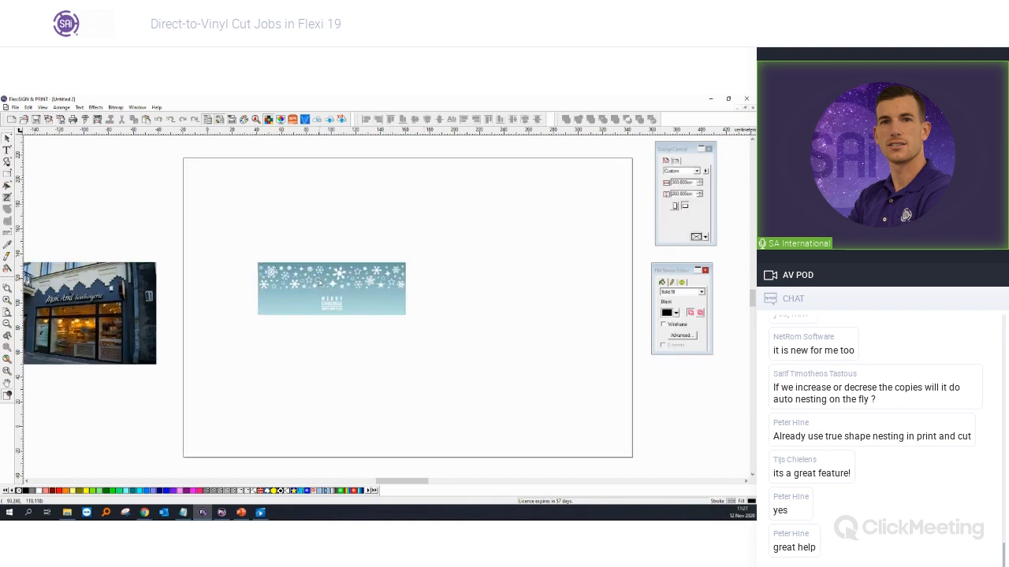
scroll(319, 282, "up", 2)
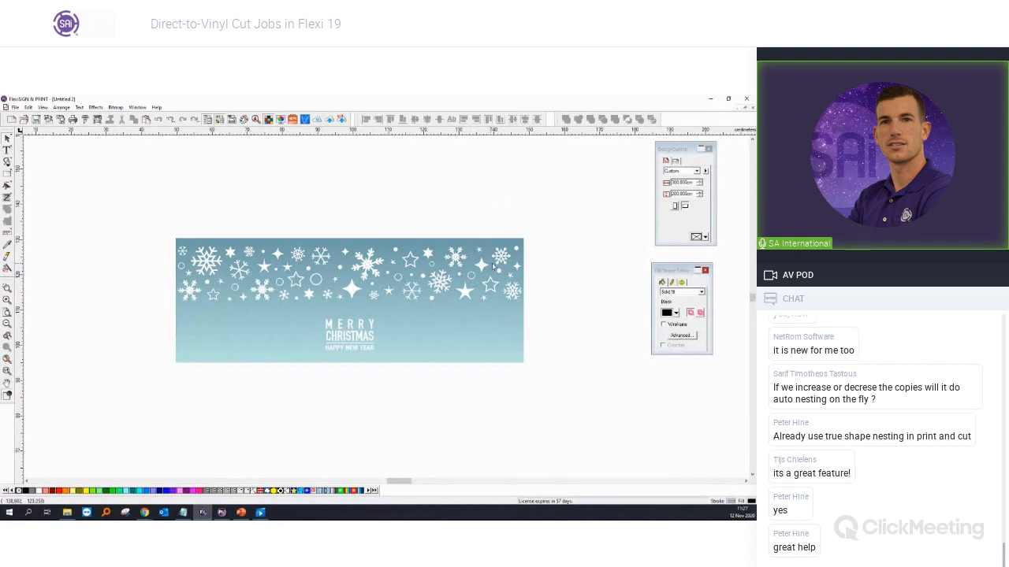
scroll(418, 317, "down", 4)
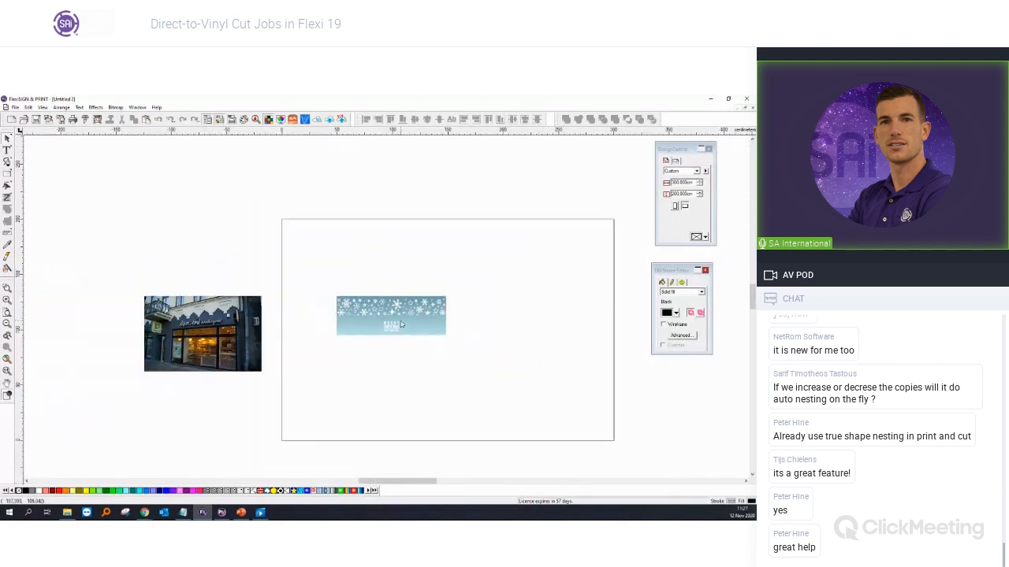
left_click(397, 320)
left_click_drag(397, 319, 394, 324)
left_click(340, 419)
mouse_move(145, 513)
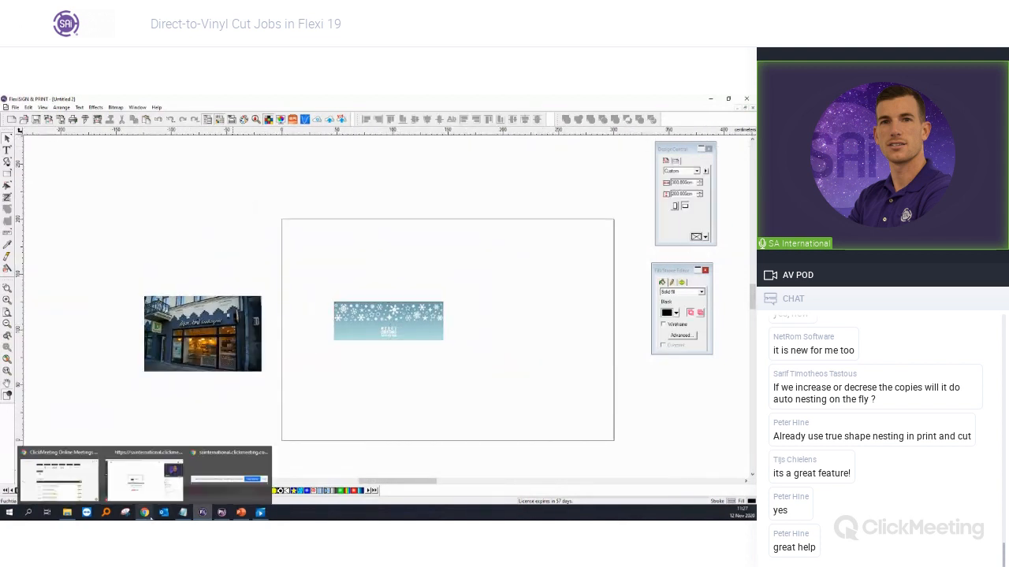
left_click(79, 497)
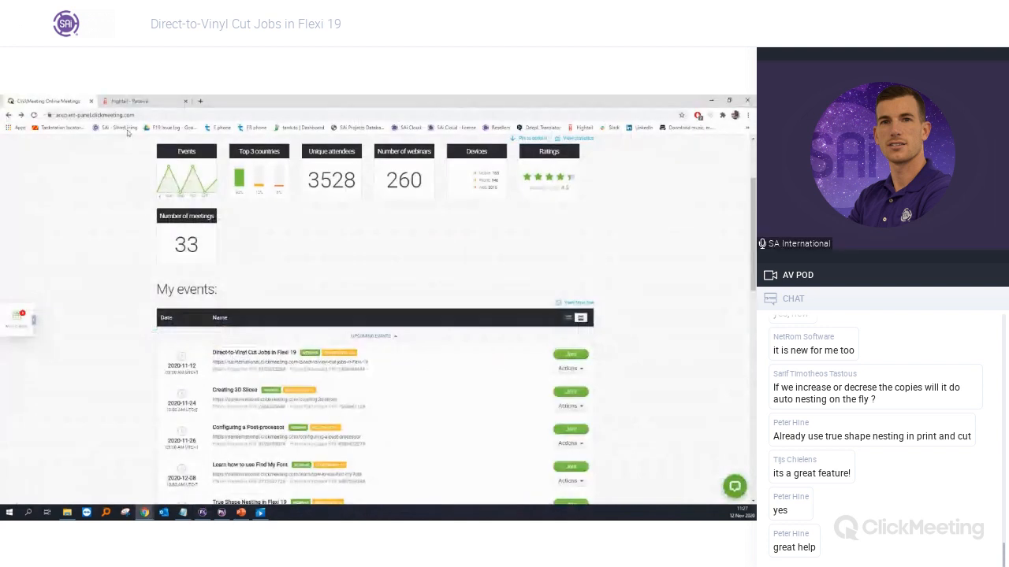
key("ctrl+t")
type("sde.thinksai.com")
key("Return")
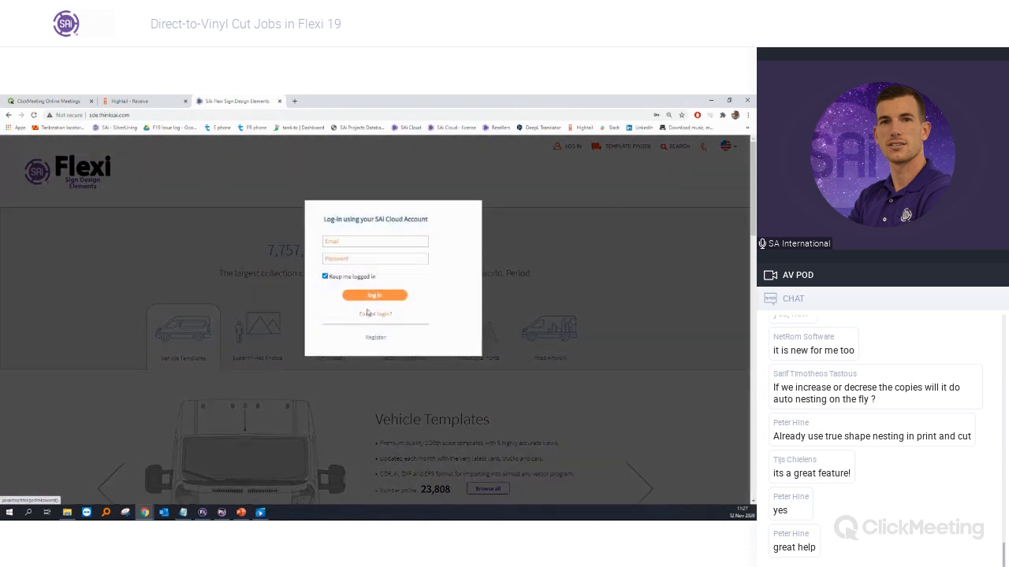
left_click(354, 242)
left_click(356, 264)
left_click(373, 299)
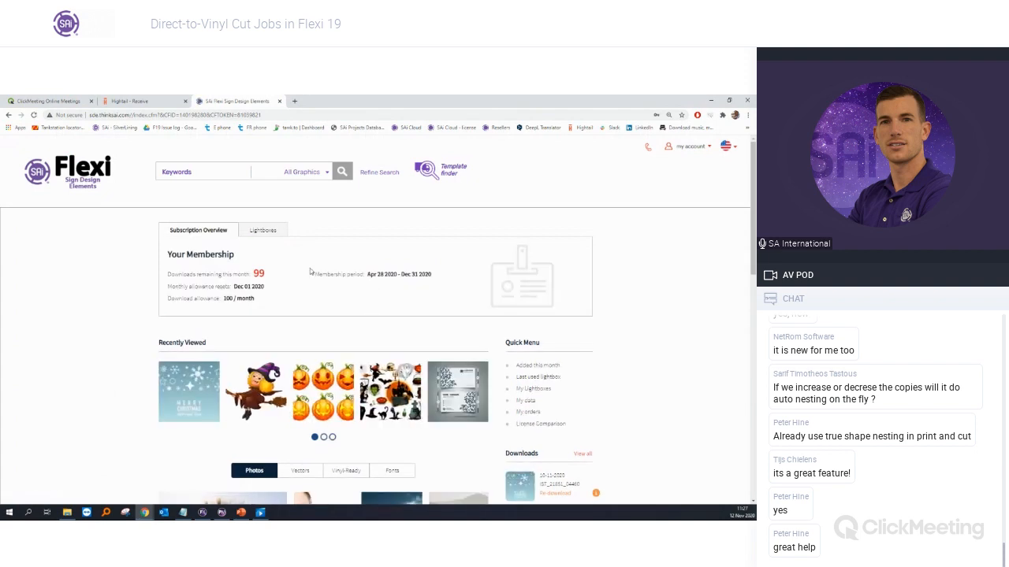
left_click(192, 394)
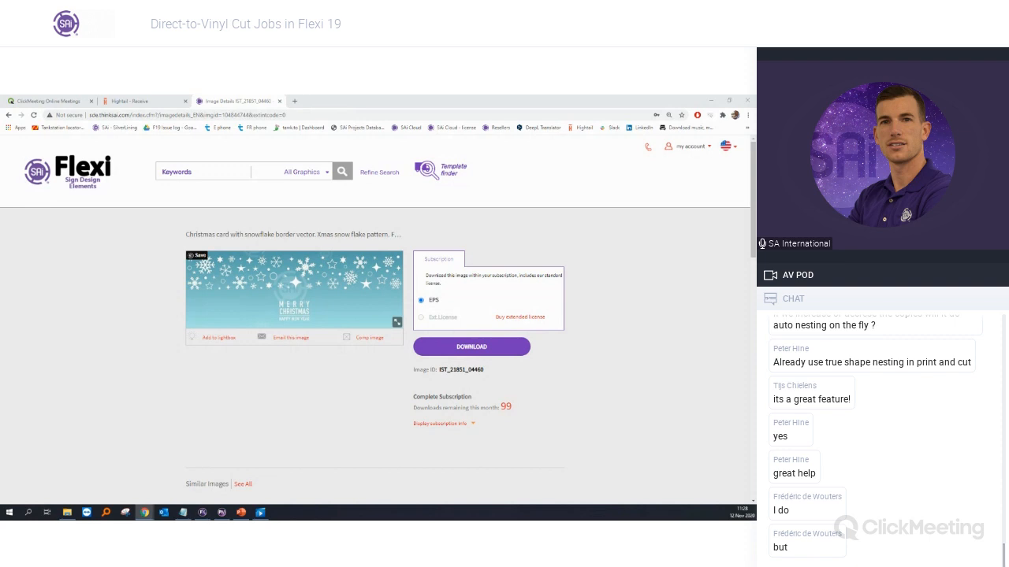
left_click(203, 513)
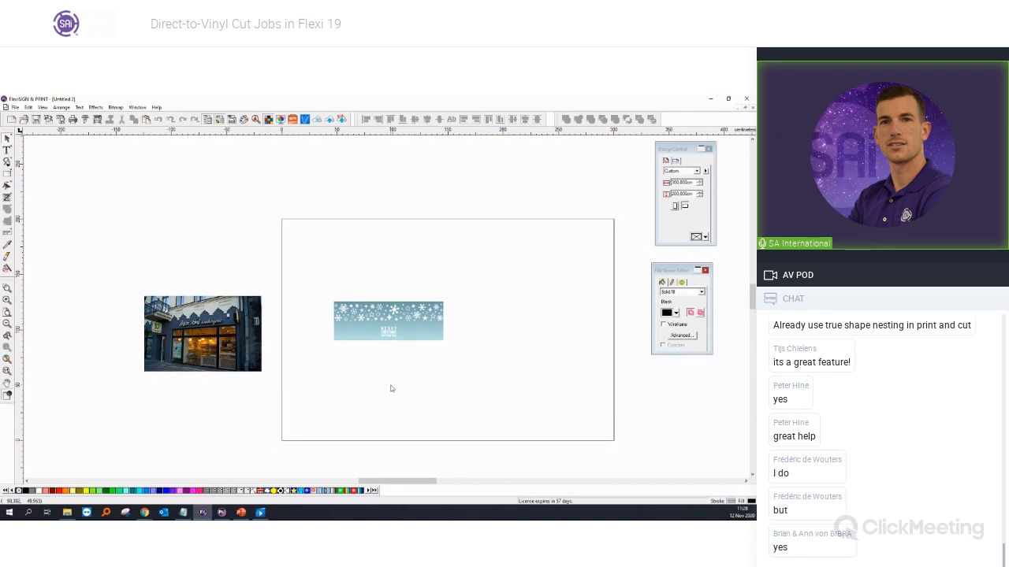
Step: Remove the mask from the banner artwork and delete the black mask rectangle
left_click(380, 327)
right_click(379, 327)
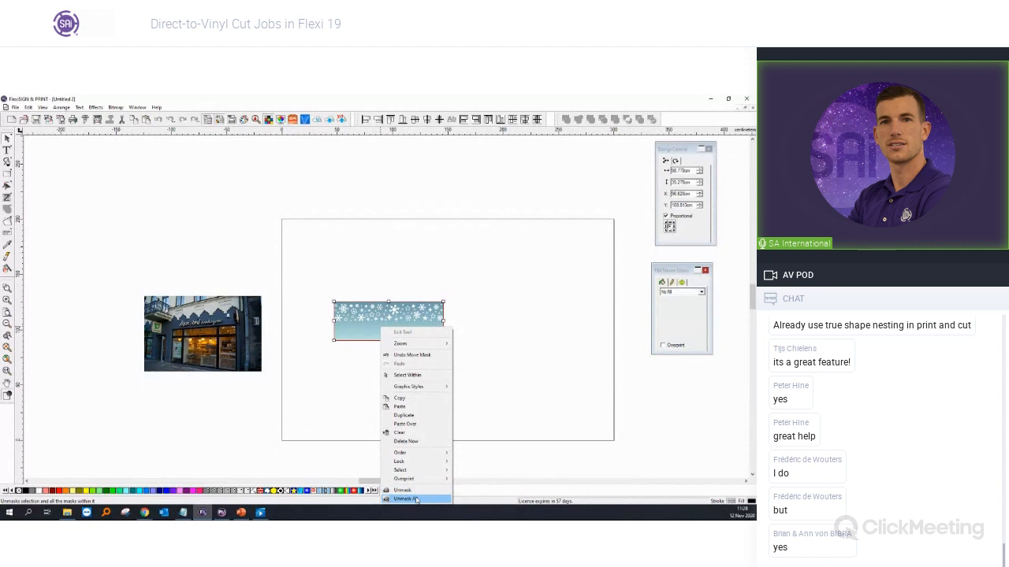
left_click(416, 492)
left_click(394, 313)
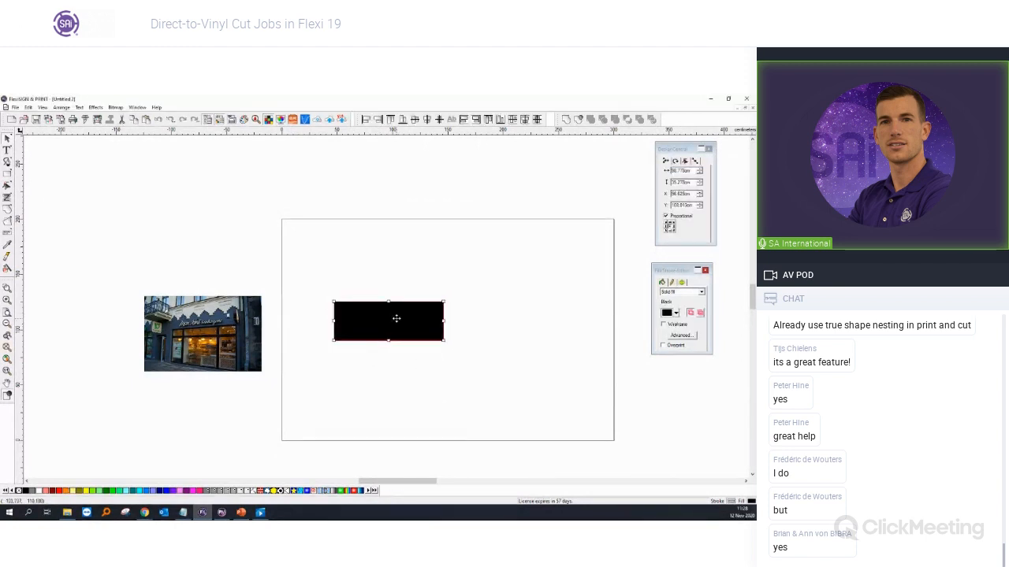
key("Delete")
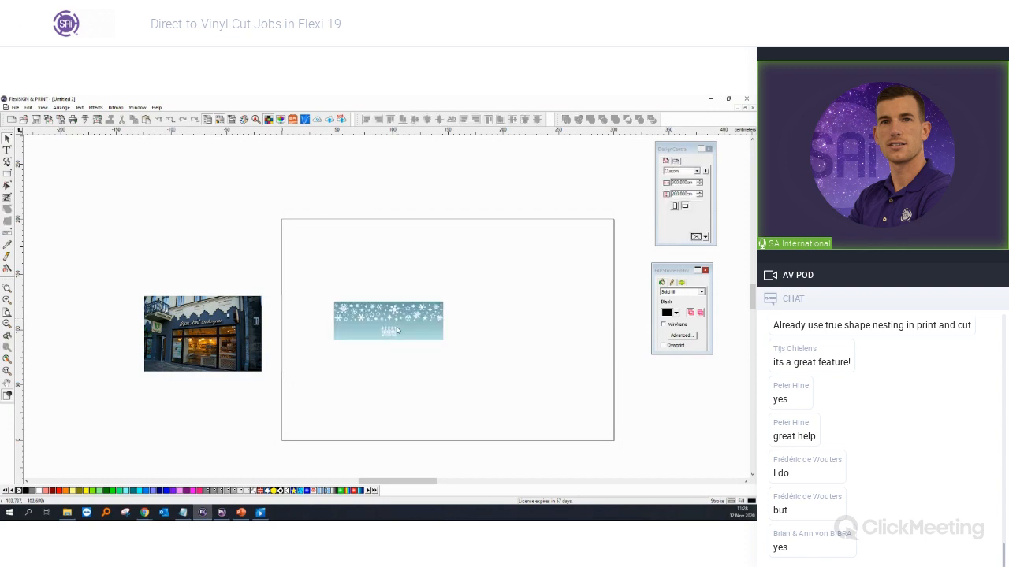
Step: Ungroup the banner, fill it black, and delete the small MERRY text
right_click(409, 339)
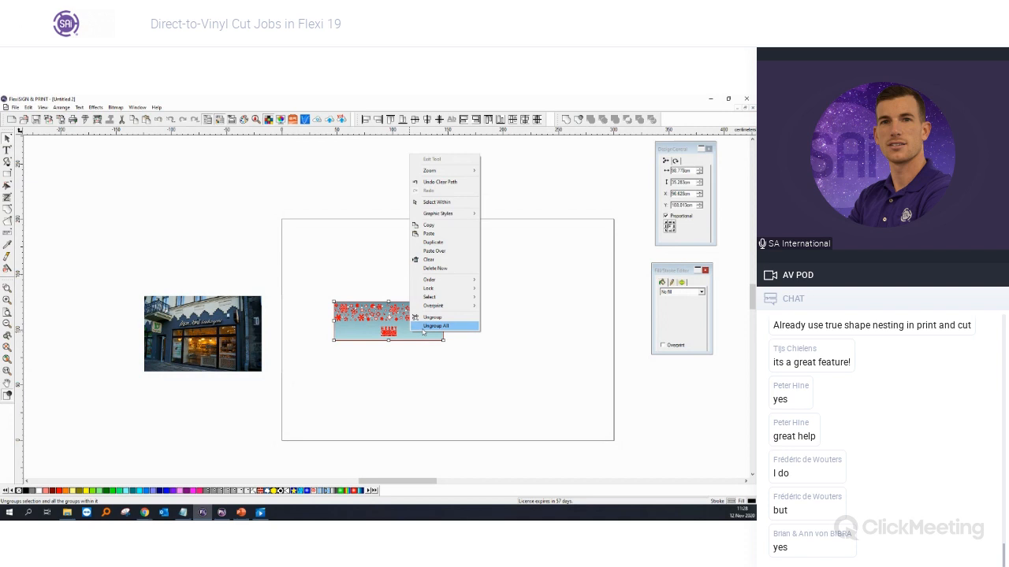
left_click(423, 326)
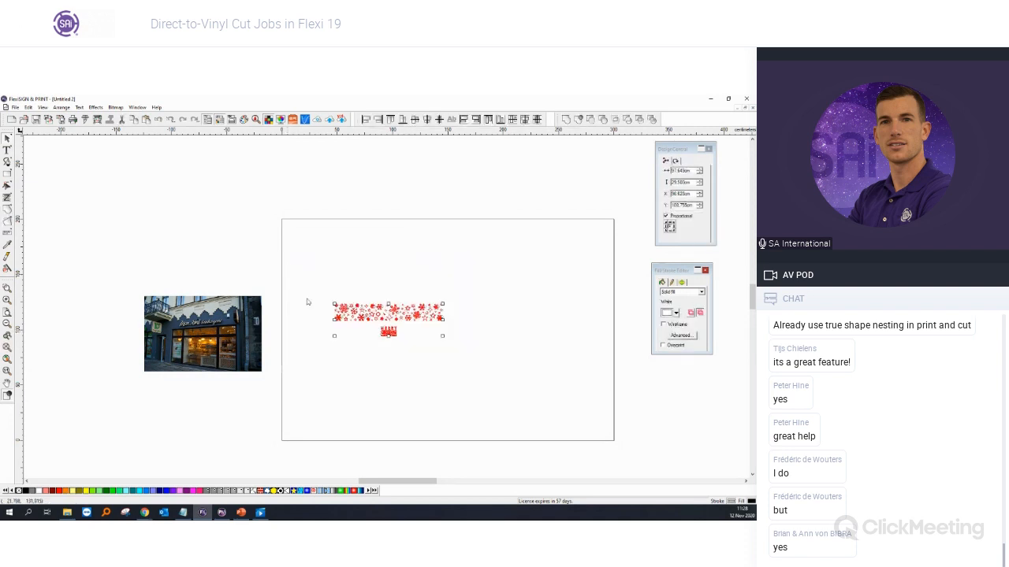
left_click(27, 492)
left_click(431, 343)
left_click(396, 335)
left_click_drag(415, 356, 372, 324)
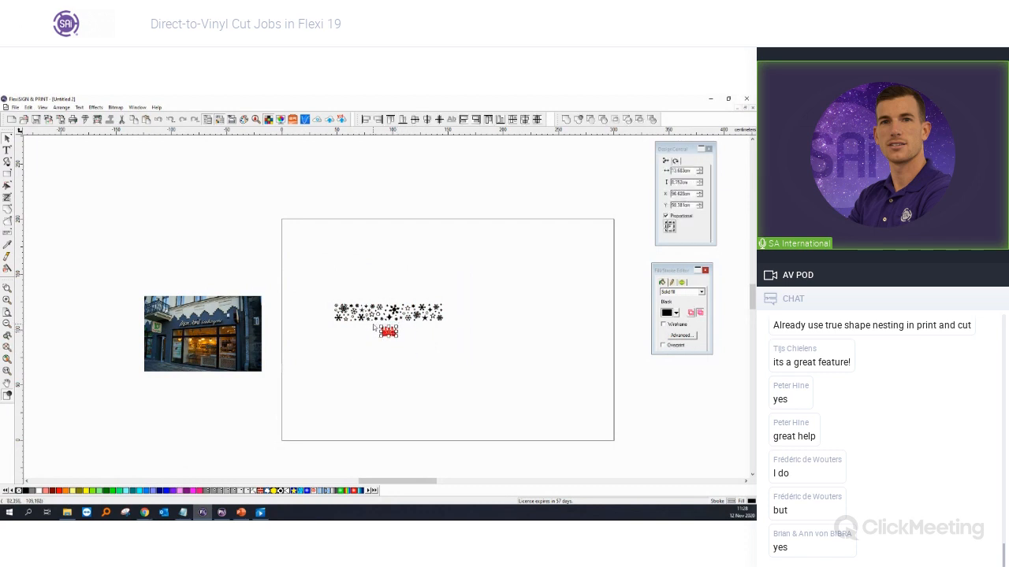
key("Delete")
Step: Resize the snowflake artwork to fit the page and centre it
left_click_drag(487, 350, 303, 296)
left_click_drag(442, 321, 514, 356)
left_click_drag(591, 327, 581, 326)
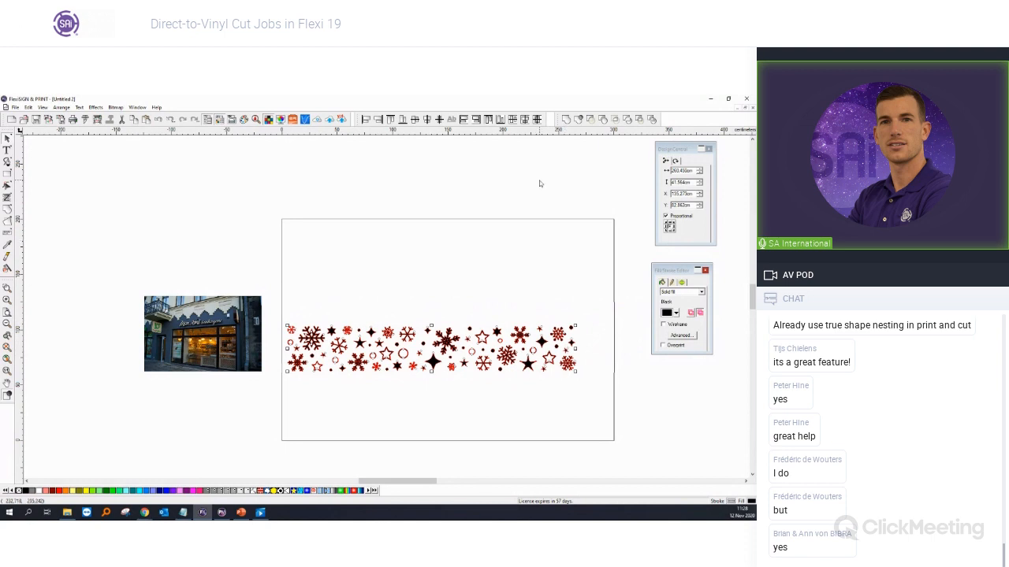
left_click(439, 117)
key("ctrl+z")
left_click(439, 119)
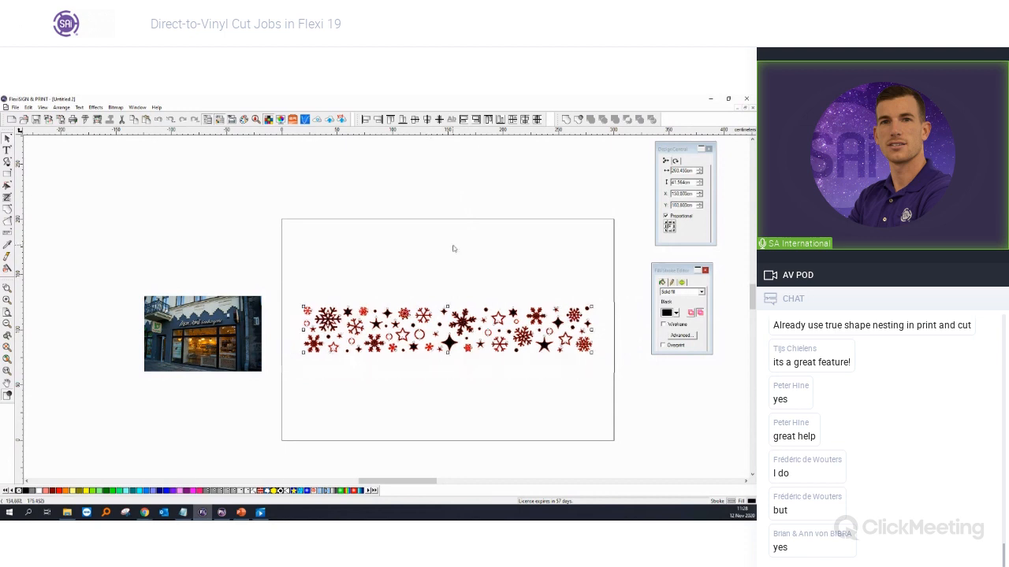
left_click(453, 247)
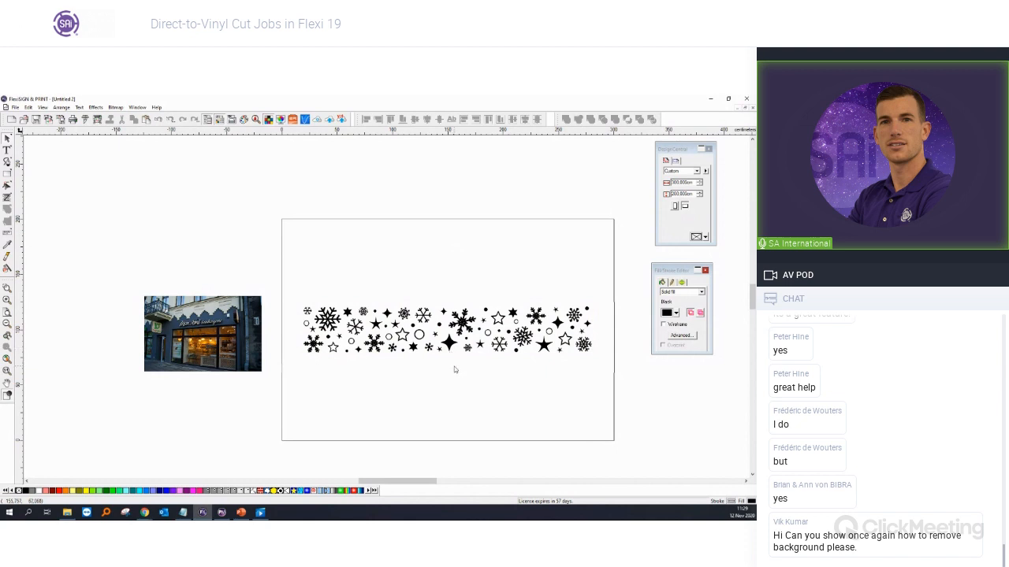
Step: Add a 'Merry Christmas' text line above the snowflakes
left_click(7, 149)
left_click(371, 260)
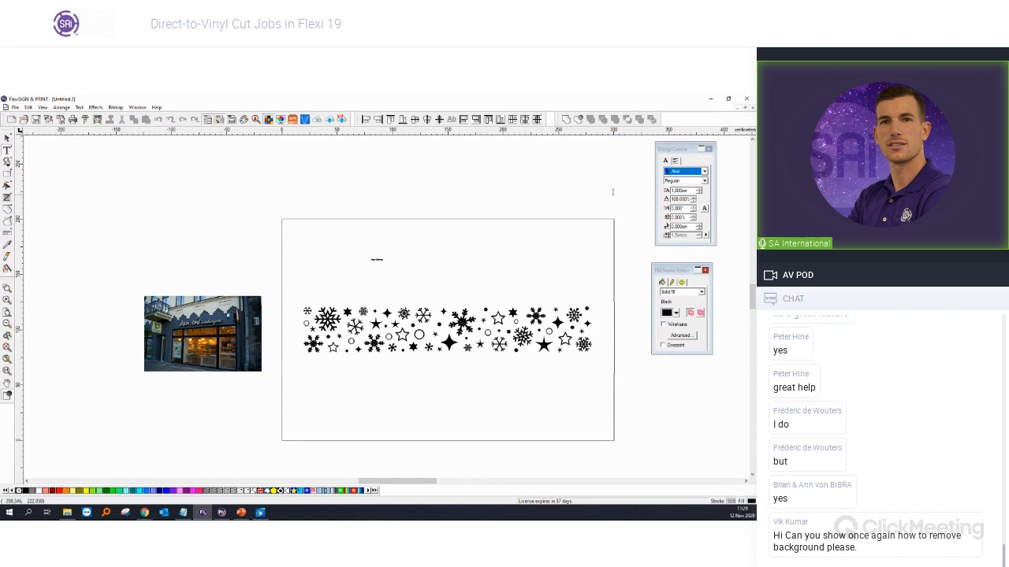
left_click(7, 138)
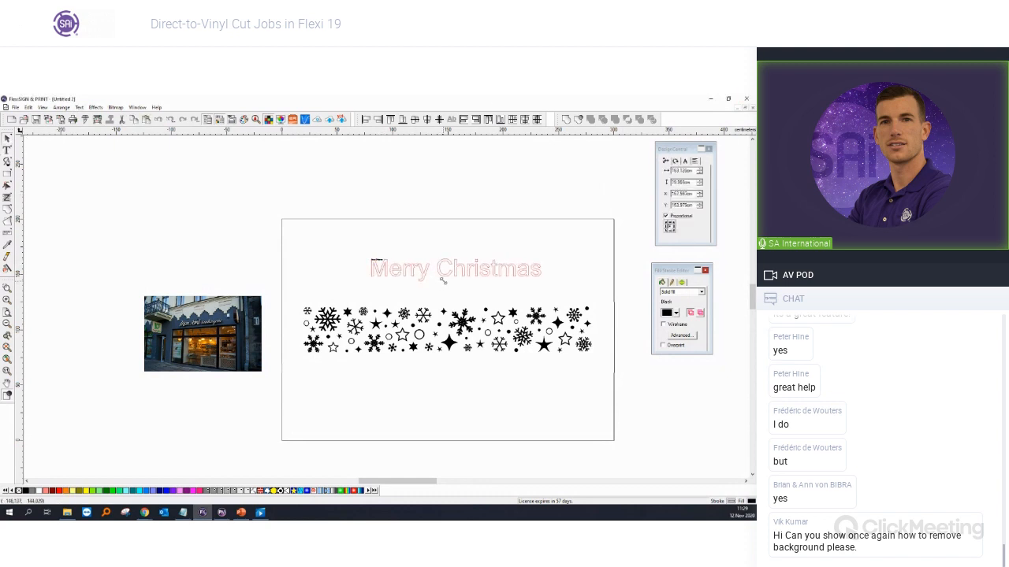
Step: Apply the Christmas script font to Merry Christmas and enlarge it
left_click(685, 161)
left_click(690, 173)
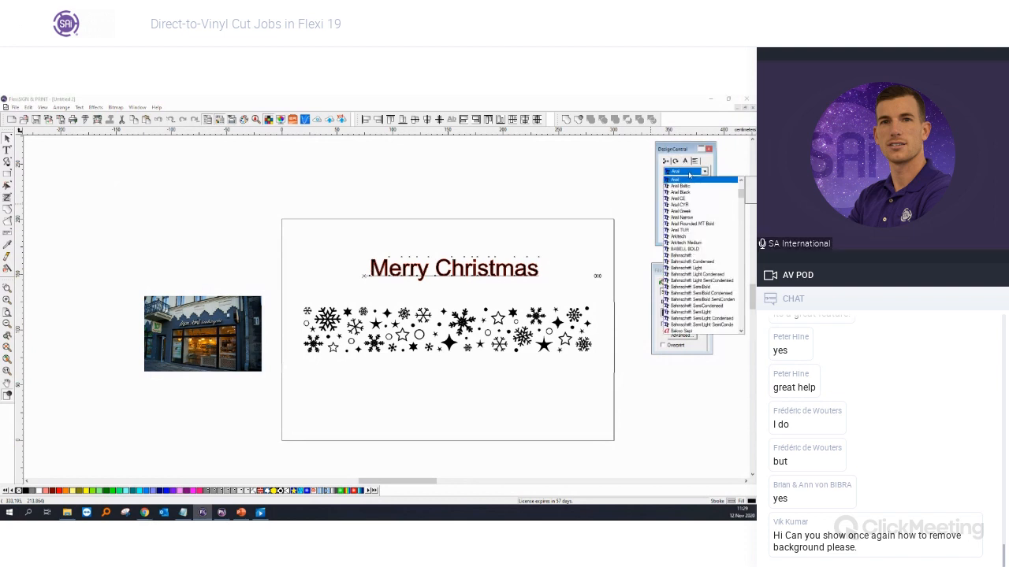
type("chr")
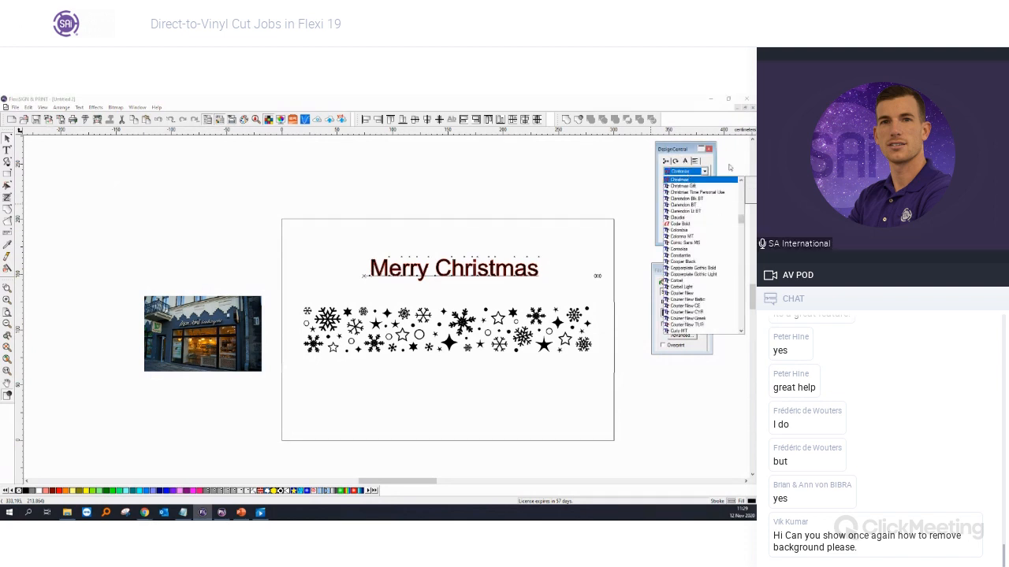
left_click(711, 193)
key("Escape")
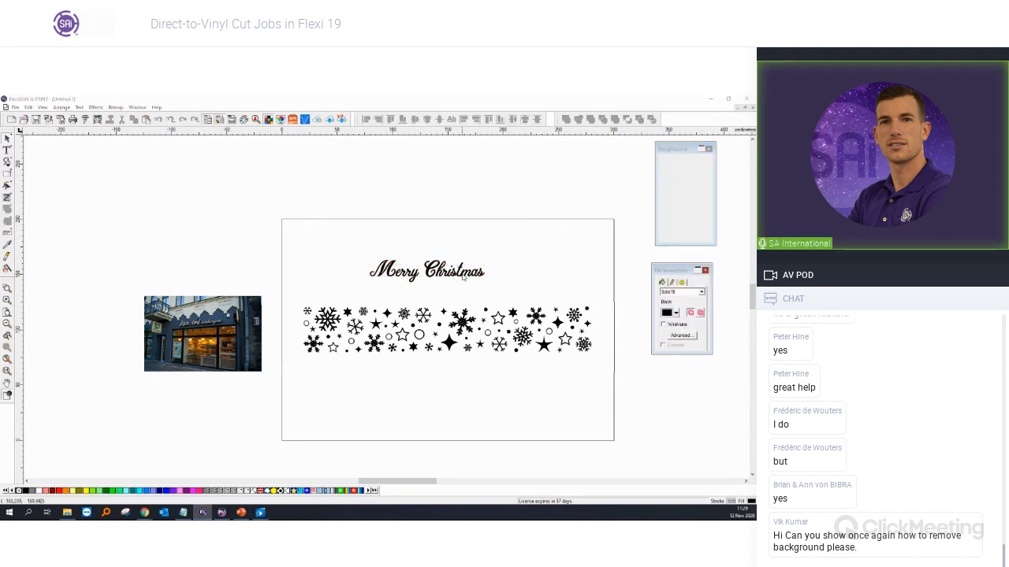
left_click_drag(484, 283, 501, 286)
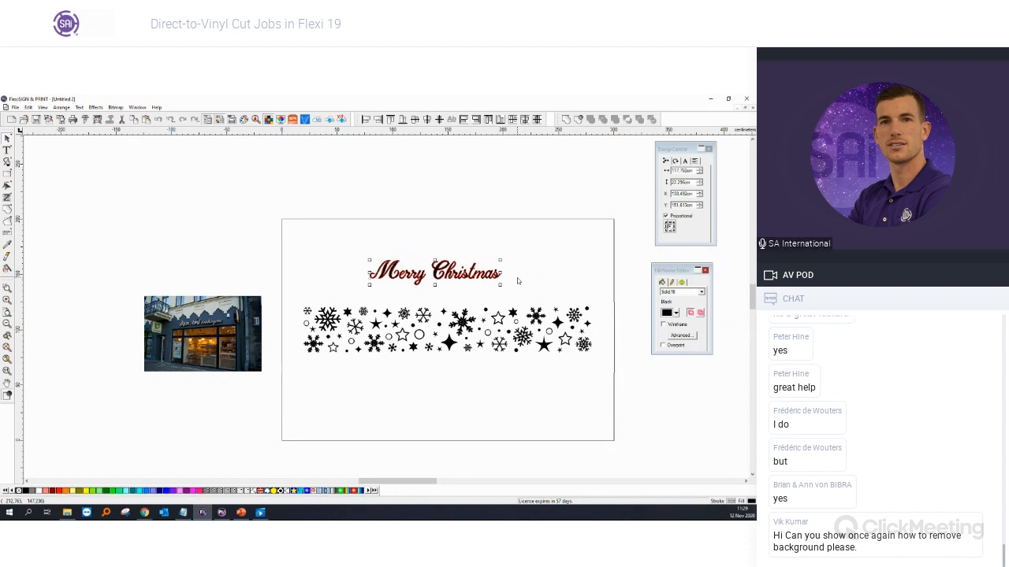
left_click(517, 277)
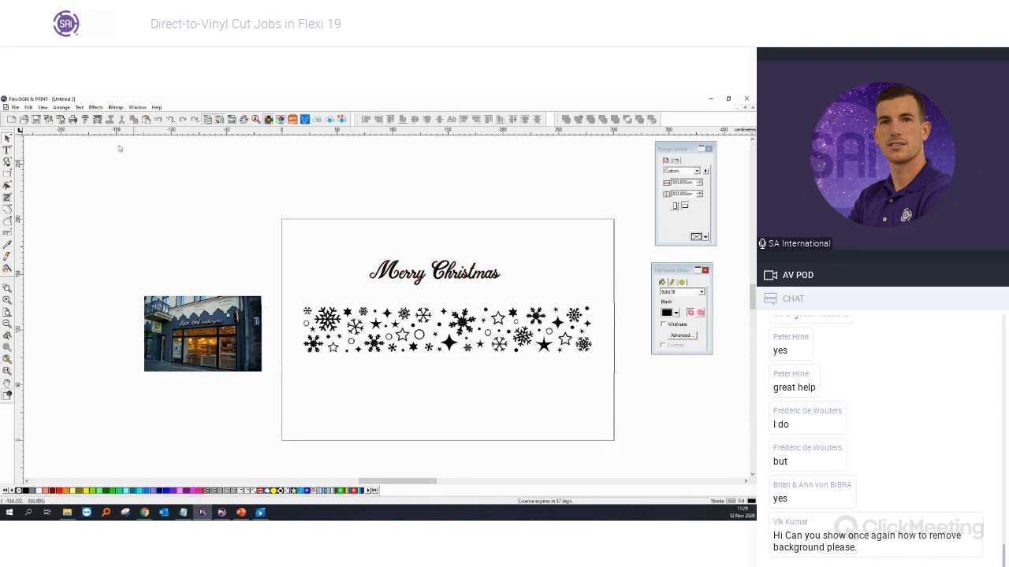
left_click(15, 107)
left_click(31, 185)
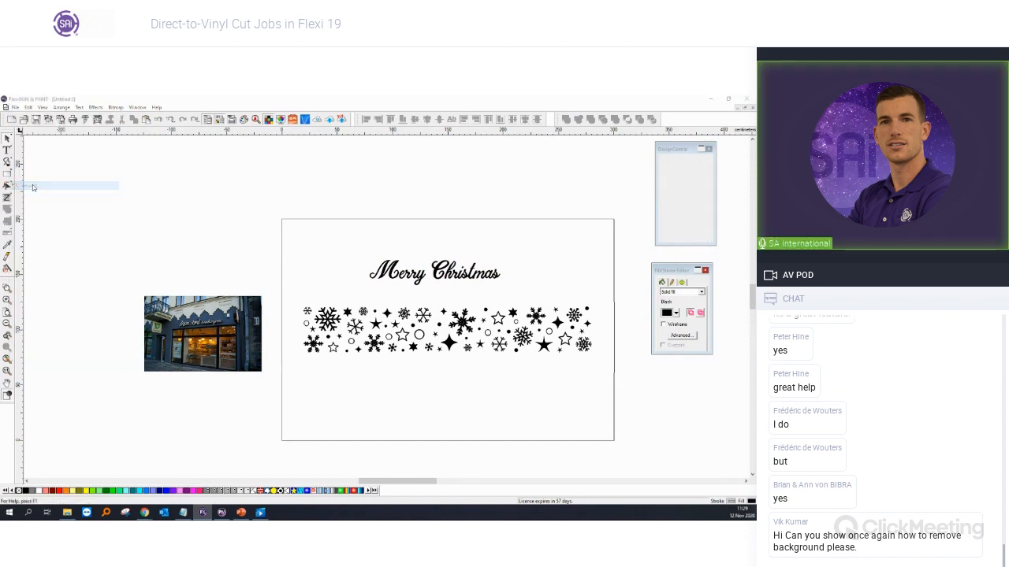
double_click(276, 212)
left_click(189, 193)
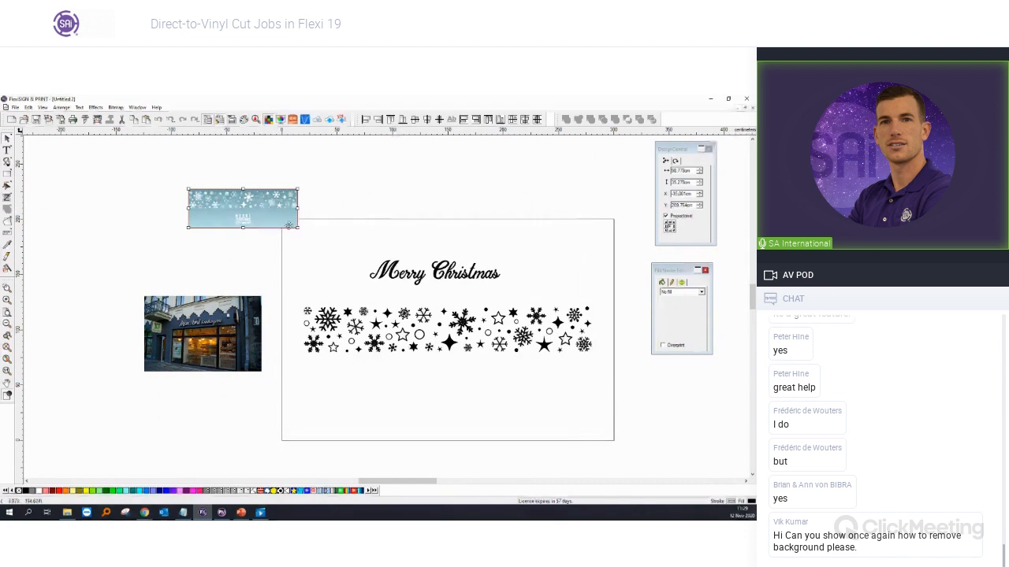
left_click_drag(319, 242, 293, 240)
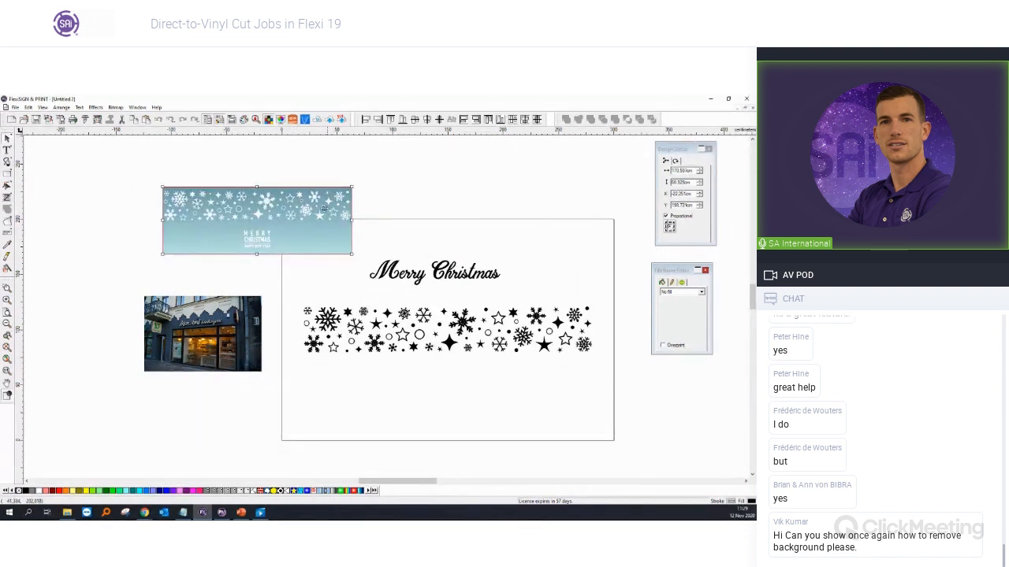
left_click_drag(332, 218, 325, 224)
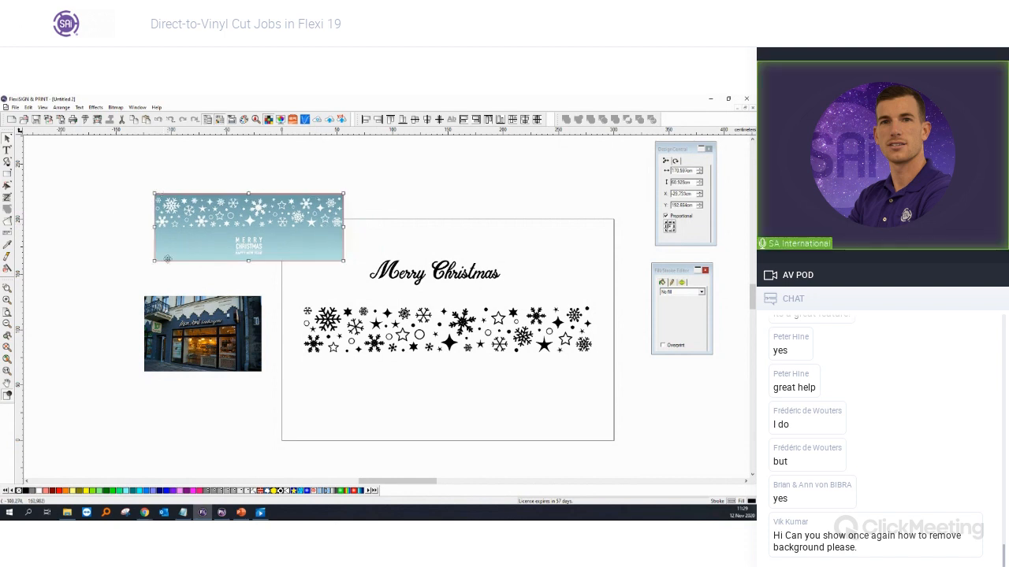
right_click(301, 240)
left_click(331, 412)
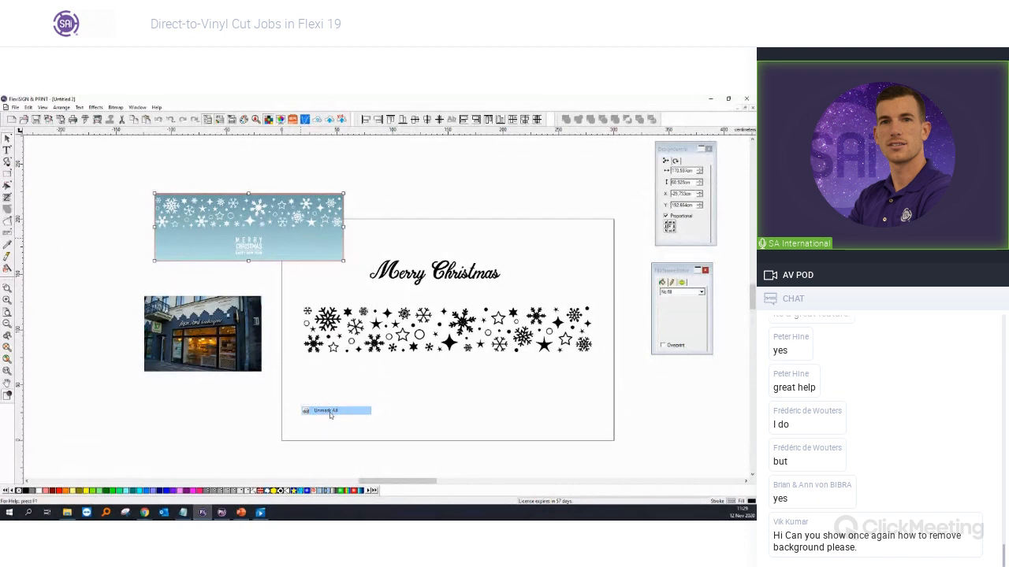
left_click(333, 212)
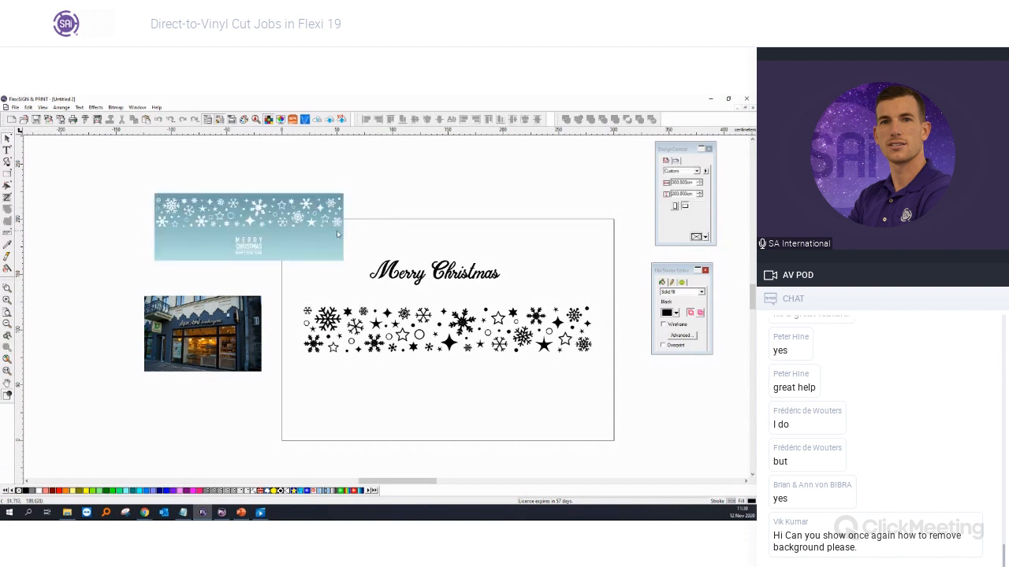
left_click(212, 197)
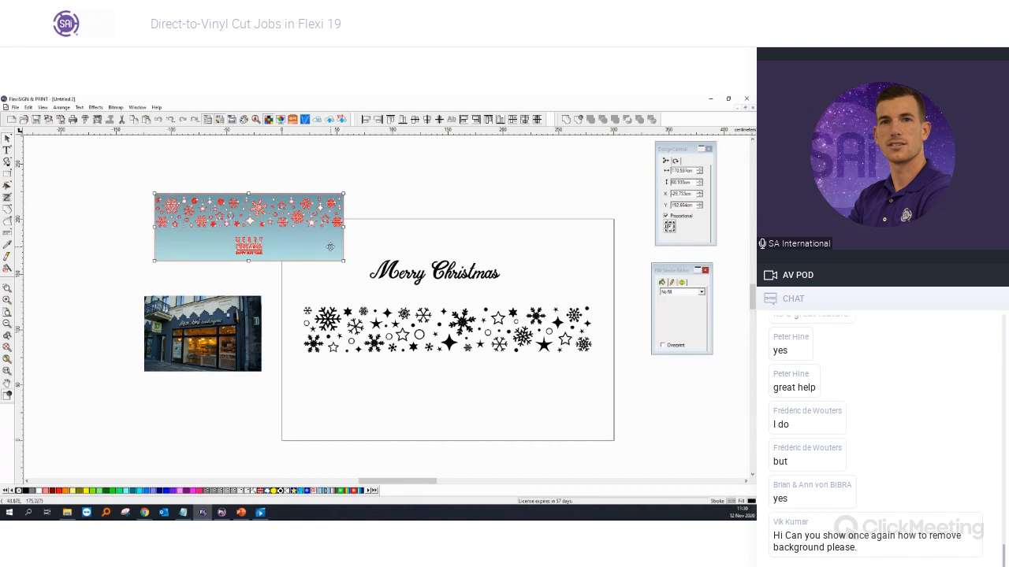
right_click(330, 247)
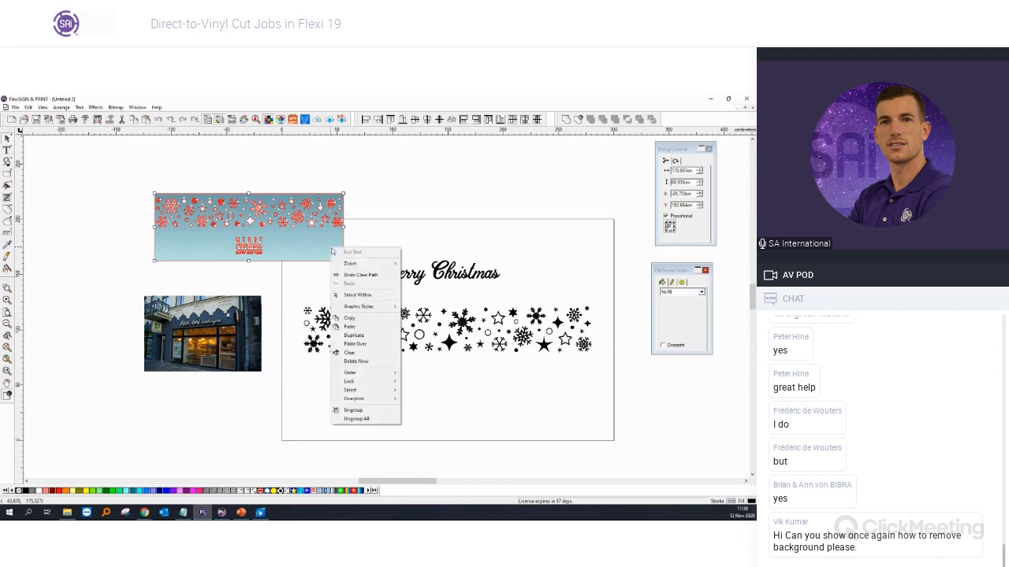
left_click(356, 419)
left_click_drag(311, 240, 295, 300)
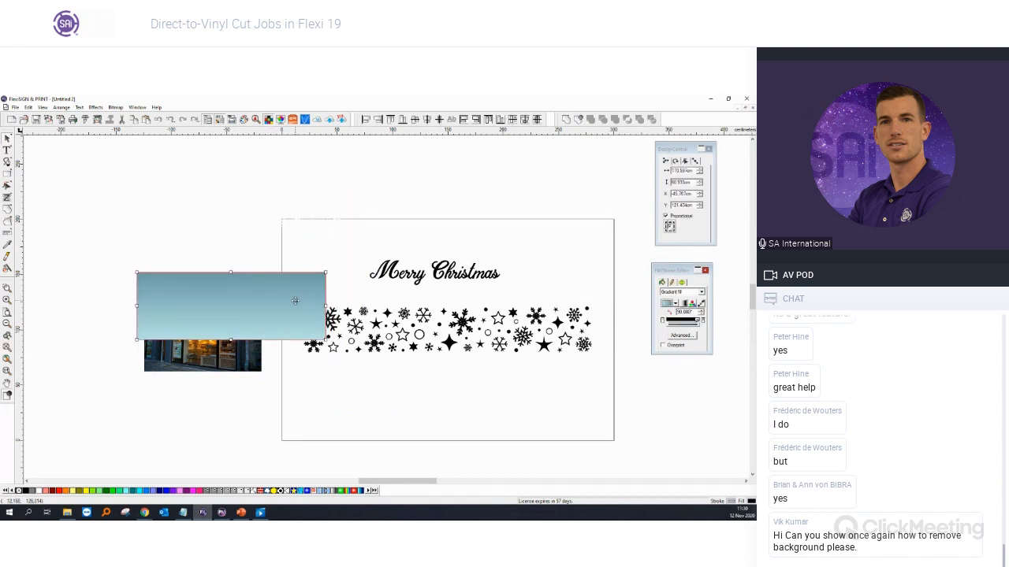
key("Delete")
left_click_drag(96, 173, 359, 273)
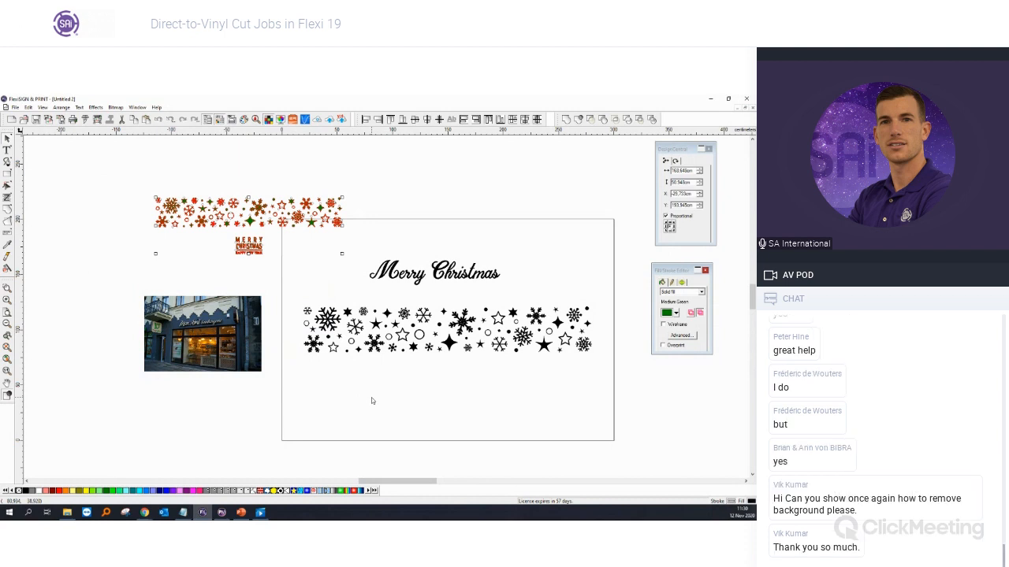
key("Delete")
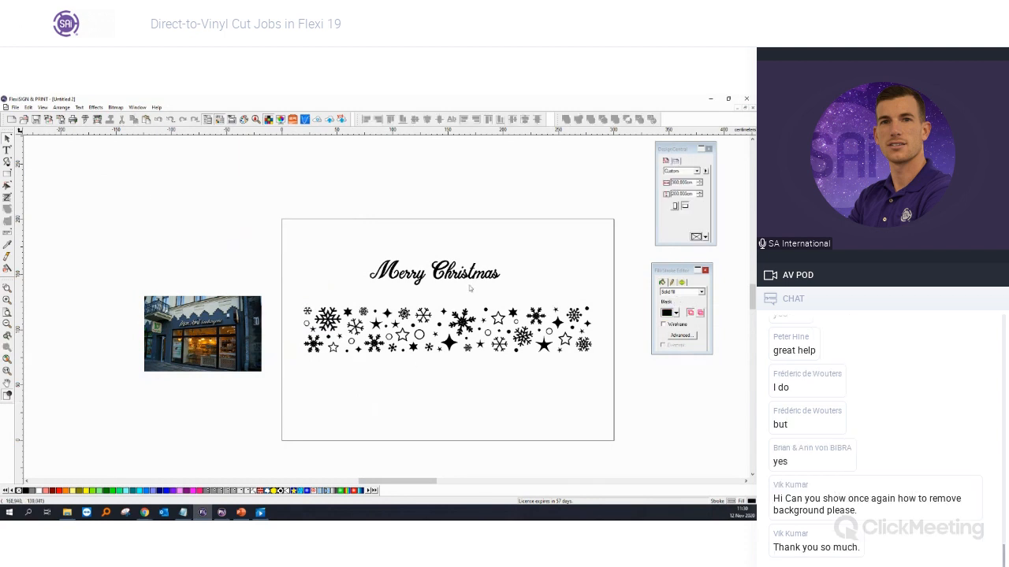
Step: Place a lower copy of Merry Christmas and retype it as HAPPY NEW YEAR
left_click(456, 274)
left_click_drag(455, 276, 444, 387)
left_click(7, 151)
left_click(498, 386)
left_click_drag(365, 387, 584, 408)
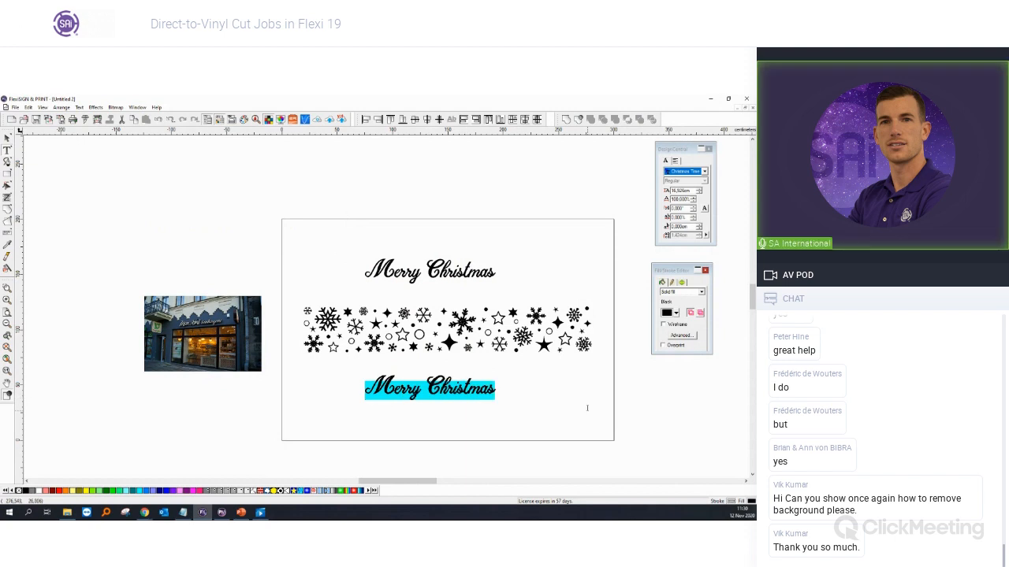
type("HAPPY NE")
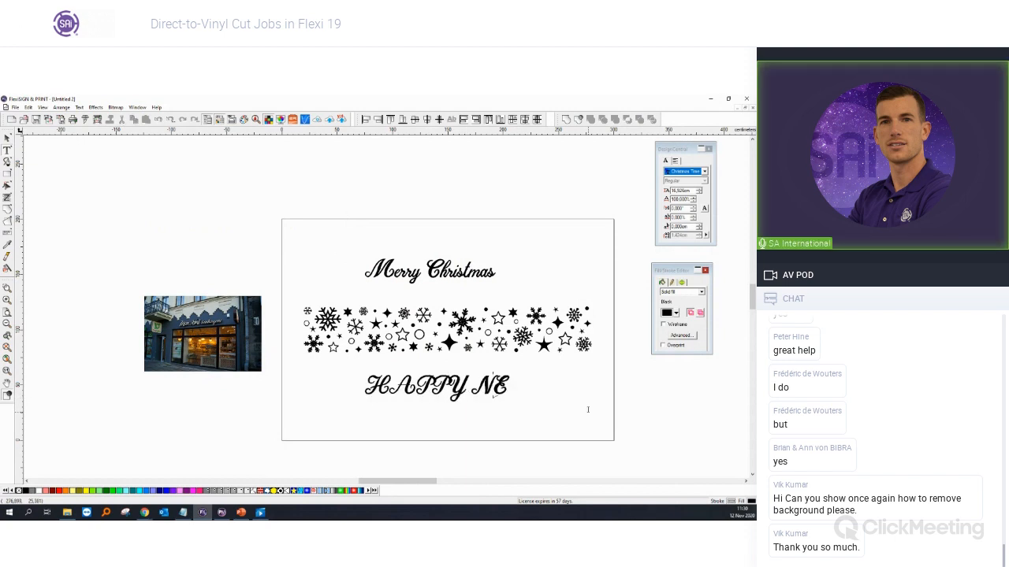
type("W YEAR")
Step: Set HAPPY NEW YEAR to Arial and shrink it
key("ctrl+a")
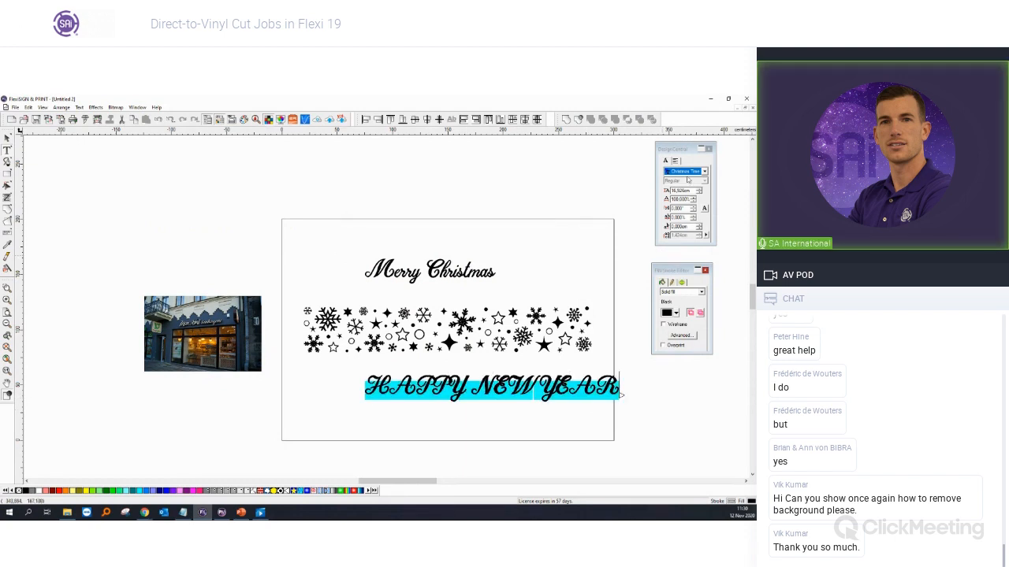
left_click(686, 171)
left_click(685, 187)
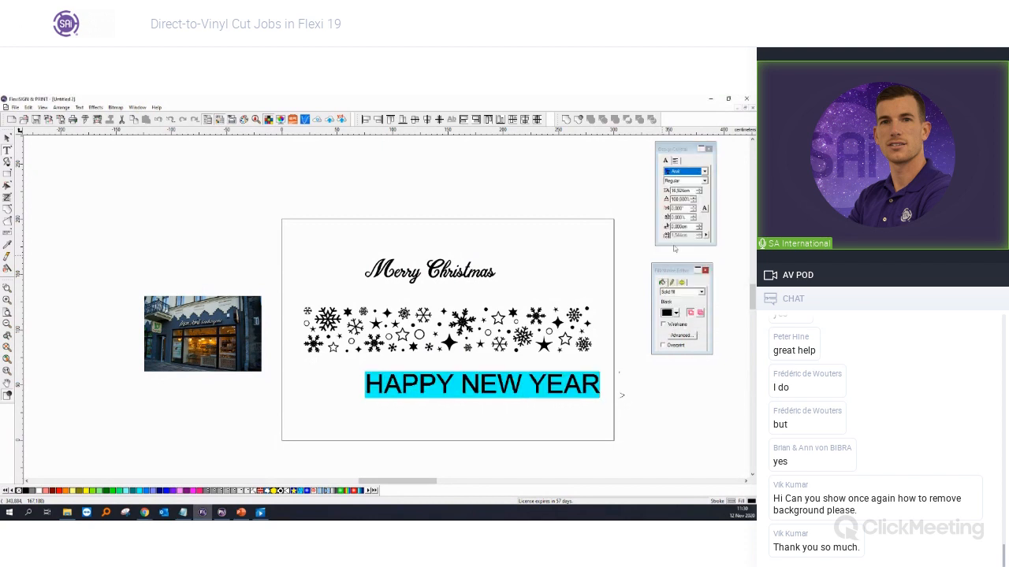
left_click(8, 139)
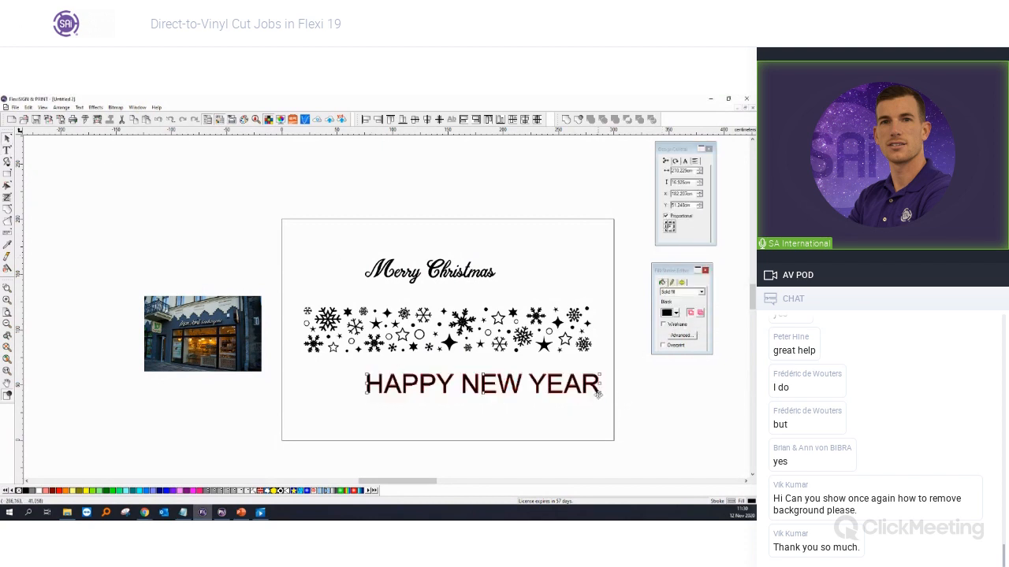
left_click_drag(499, 384, 477, 300)
Step: Centre both text lines on each other and move them below the snowflake band
left_click(465, 280, "shift")
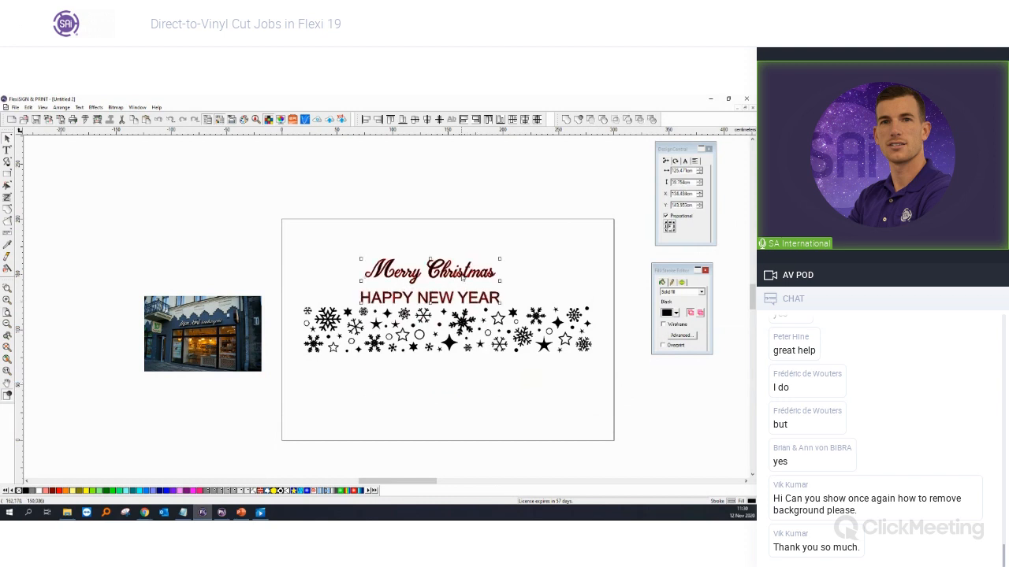
left_click(427, 121)
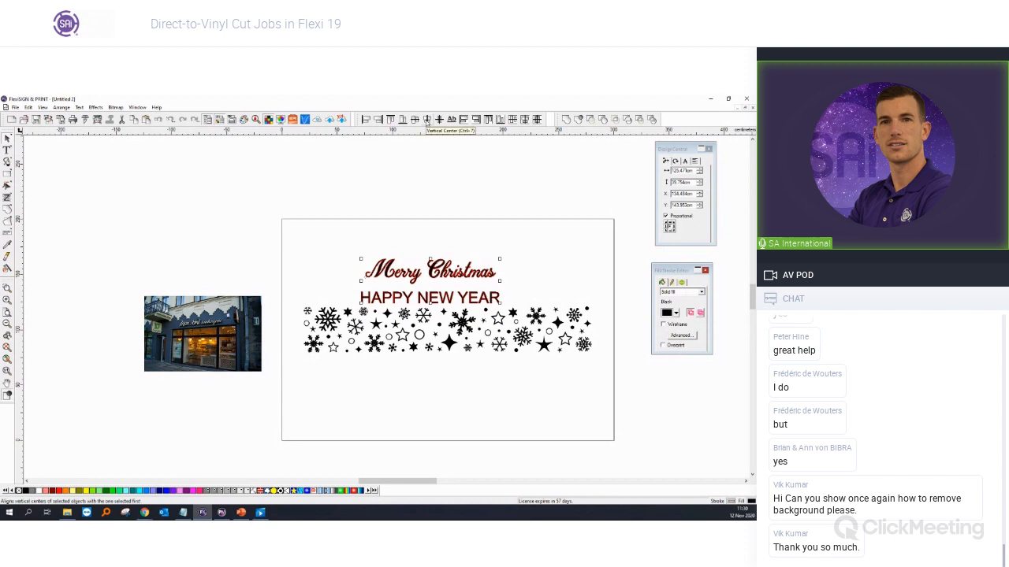
left_click_drag(454, 276, 463, 394)
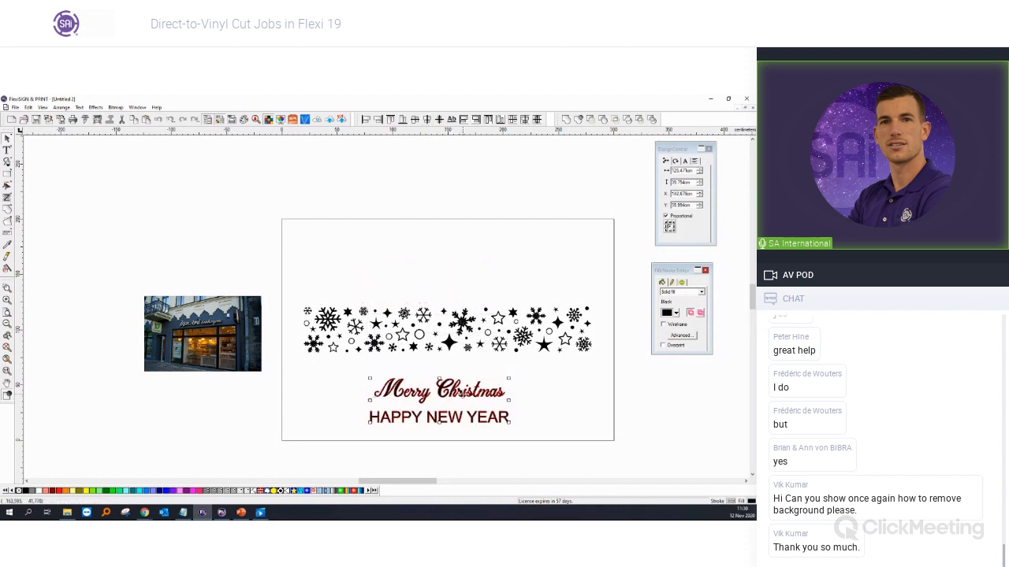
left_click(471, 346)
left_click(478, 347)
Step: Centre the greeting text on the snowflake band with F9
left_click(476, 391, "shift")
key("F9")
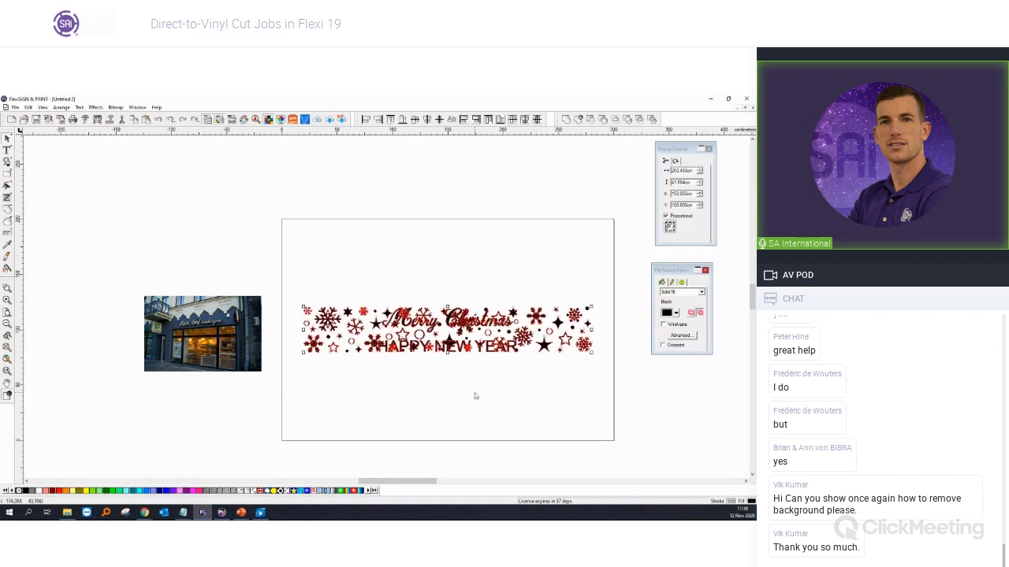
left_click(475, 394)
left_click(465, 348)
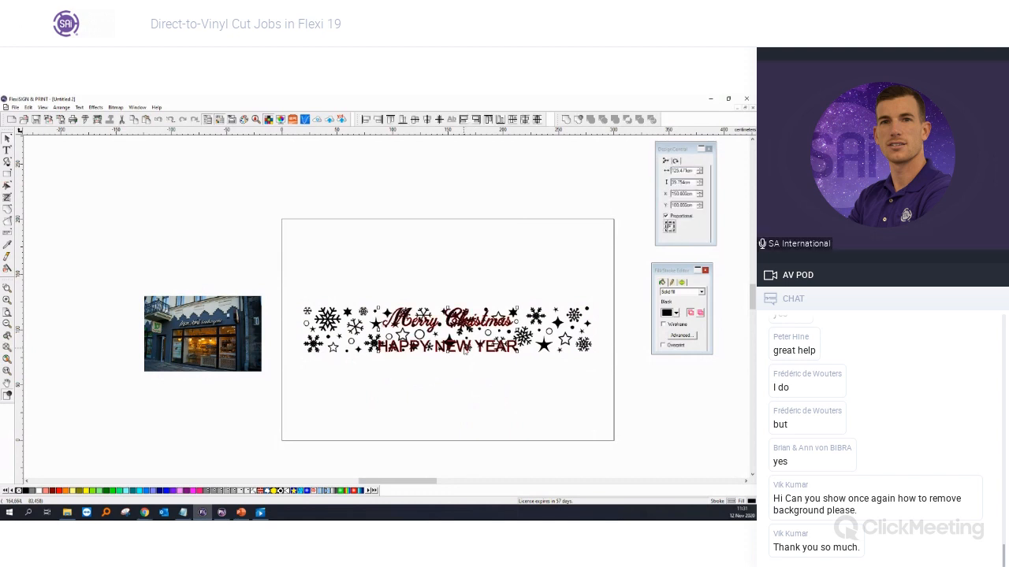
Step: Select only the Merry Christmas / HAPPY NEW YEAR lettering group
scroll(473, 334, "up", 2)
scroll(474, 336, "up", 3)
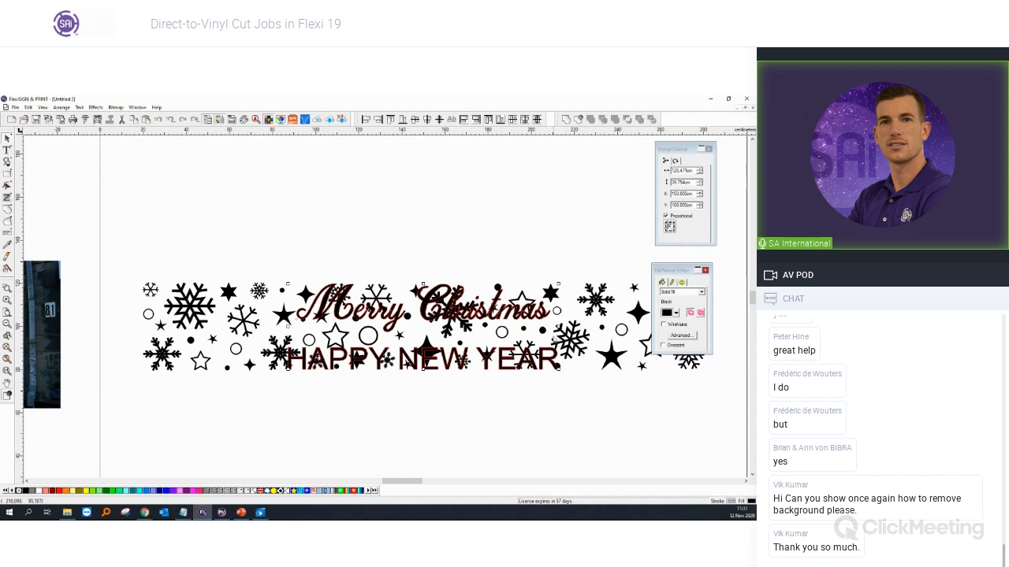
left_click(554, 339)
left_click(341, 306)
Step: Apply a red Effects > Outline around the lettering with an offset near 2,000cm
left_click(93, 108)
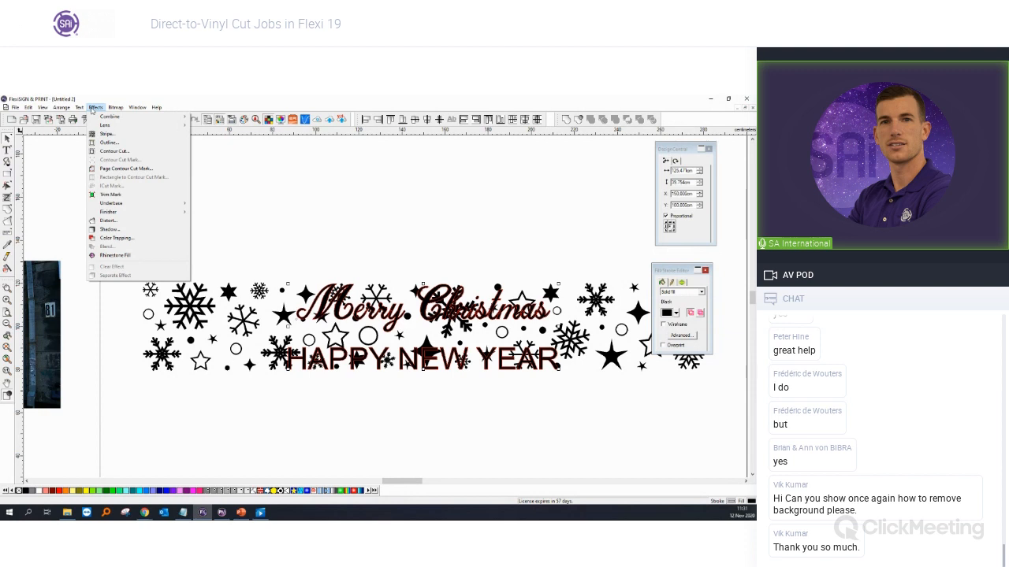
left_click(110, 142)
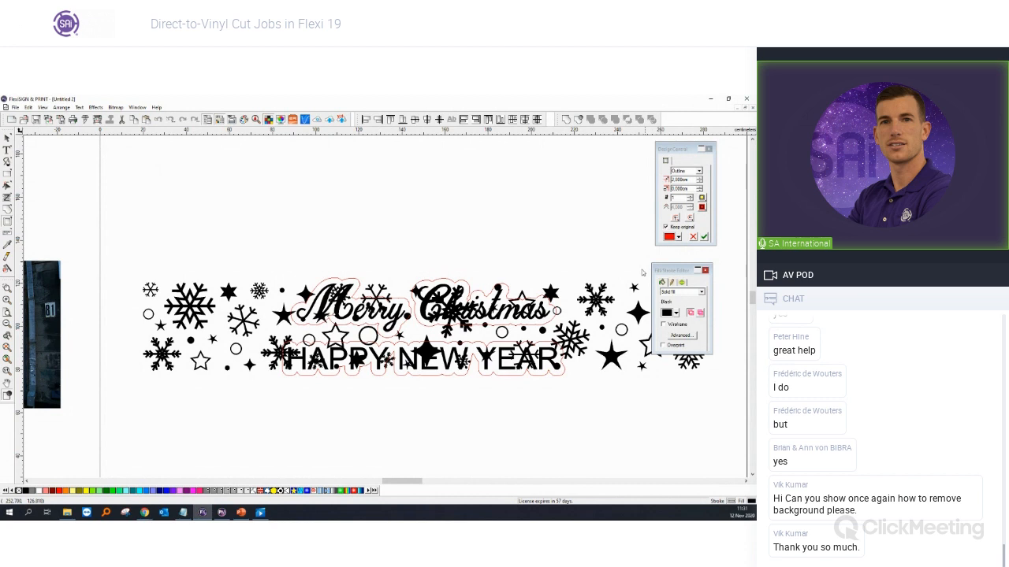
left_click(699, 178)
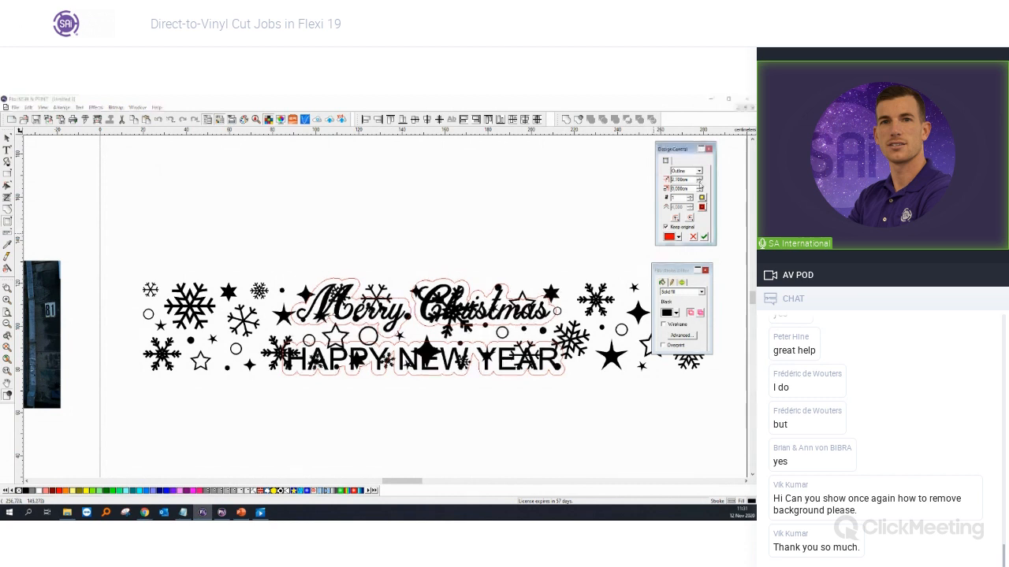
left_click(699, 183)
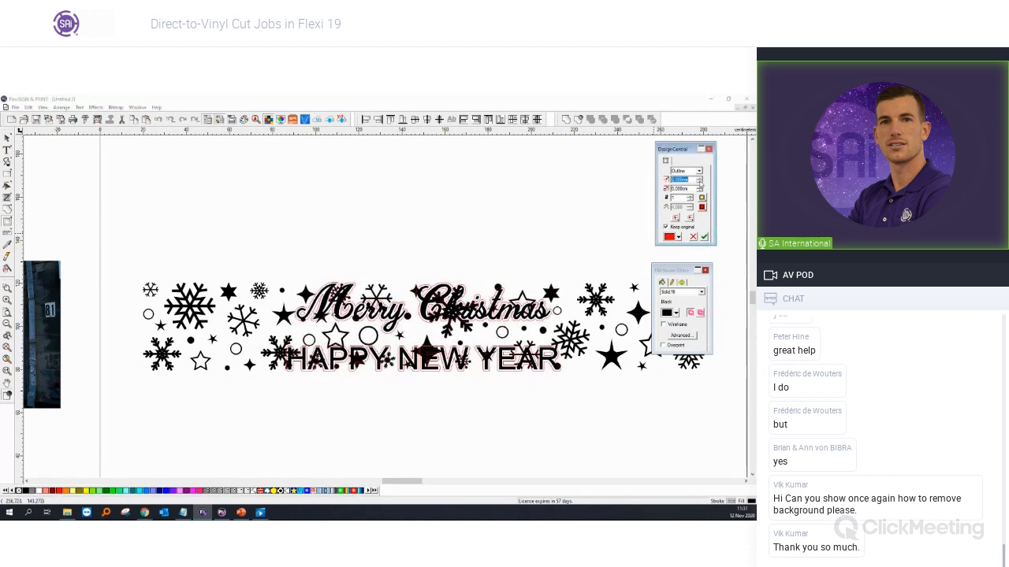
left_click(699, 178)
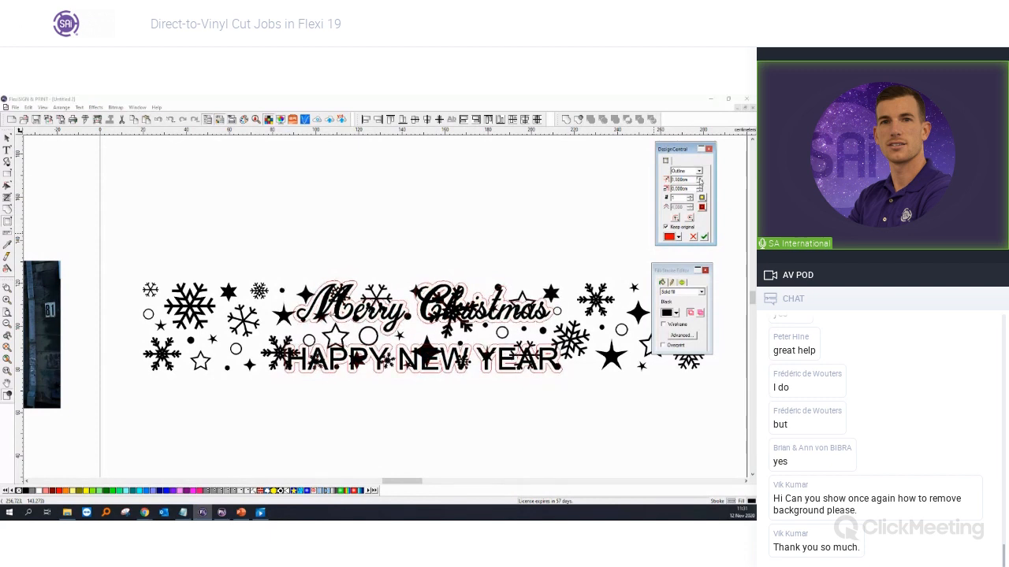
left_click(699, 183)
left_click(699, 182)
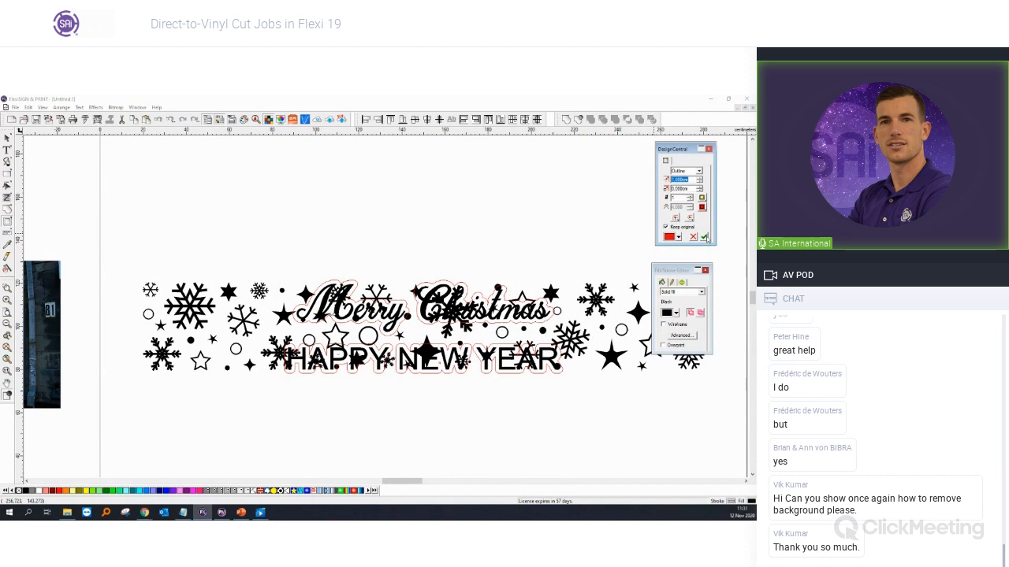
left_click(703, 236)
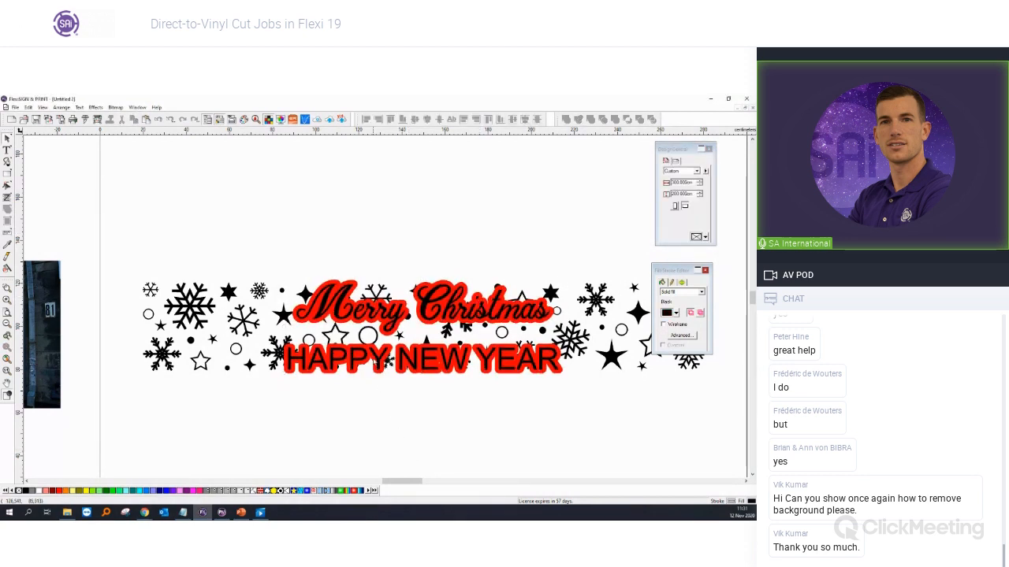
Step: Check the outline up close and reselect only the outlined lettering group
left_click(307, 295)
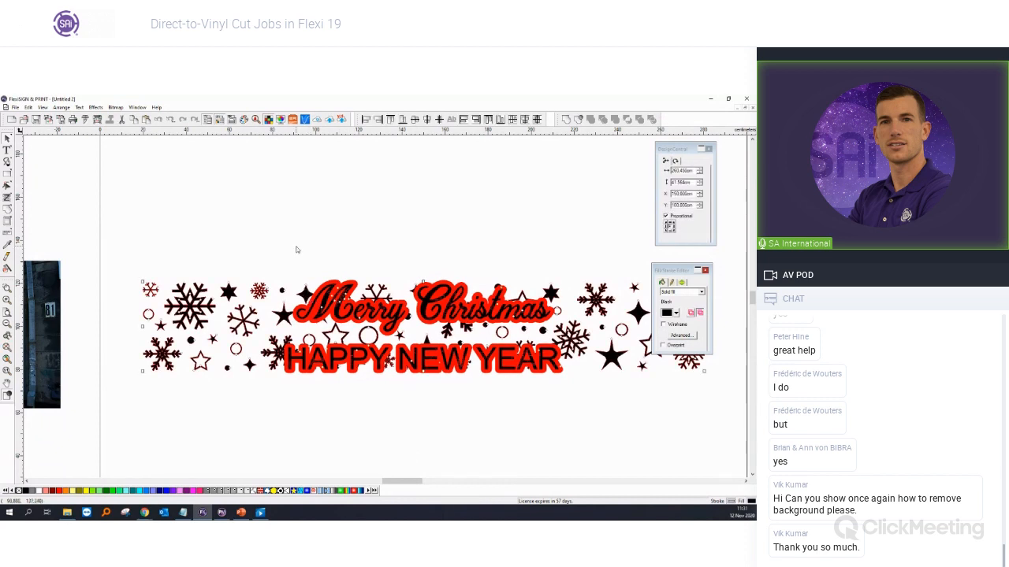
scroll(335, 298, "up", 4)
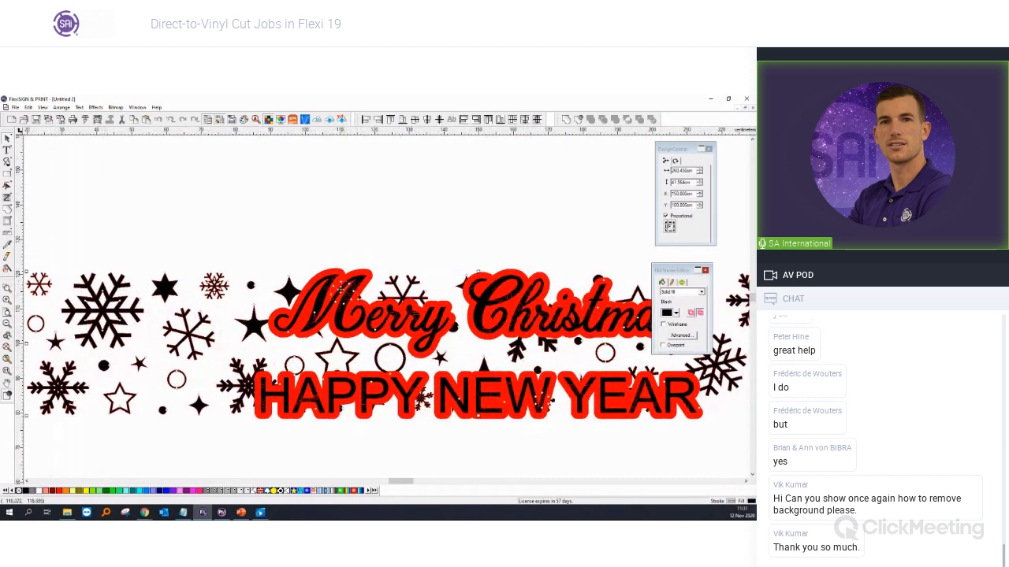
scroll(342, 291, "up", 3)
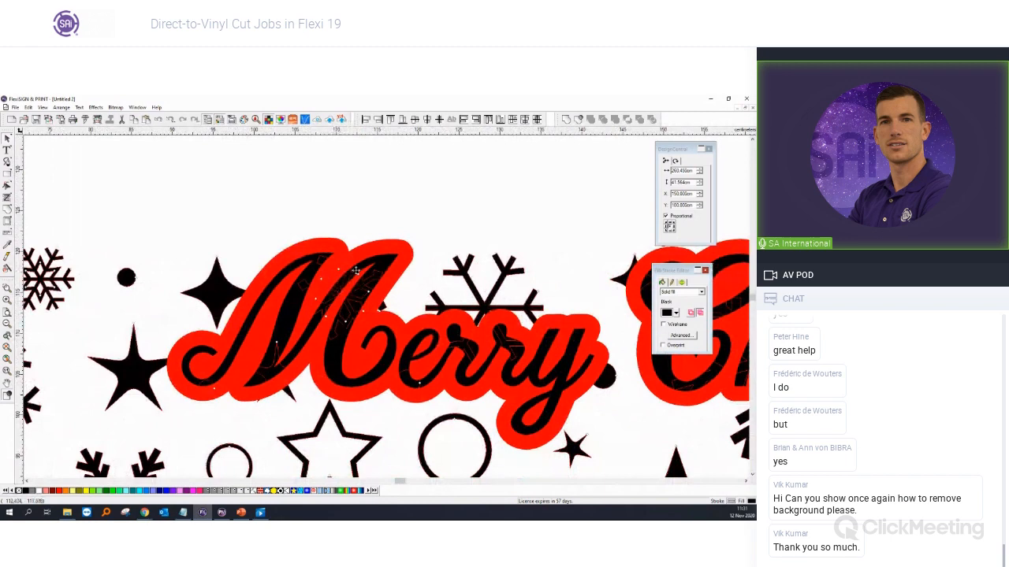
scroll(358, 302, "down", 7)
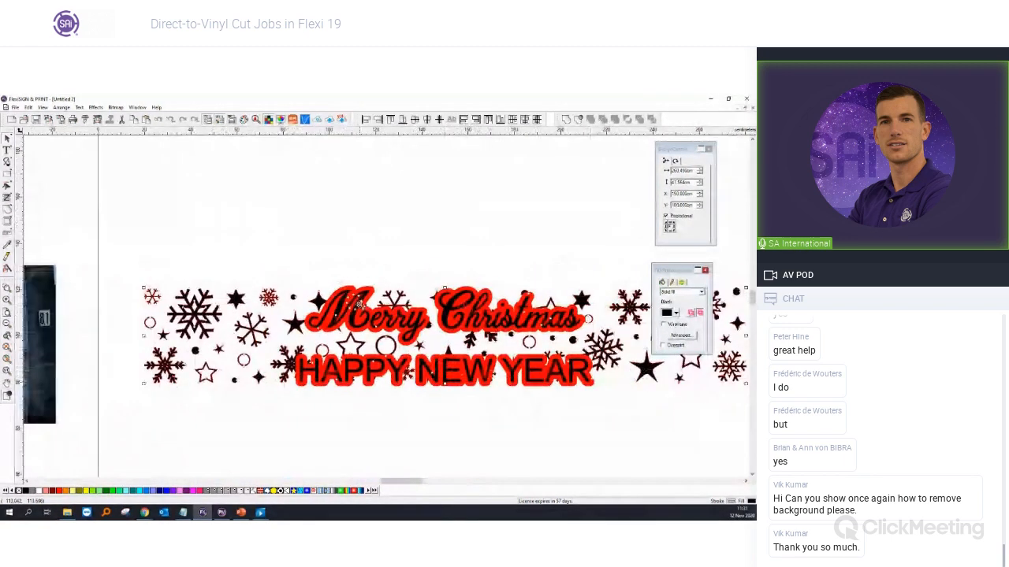
scroll(410, 316, "up", 3)
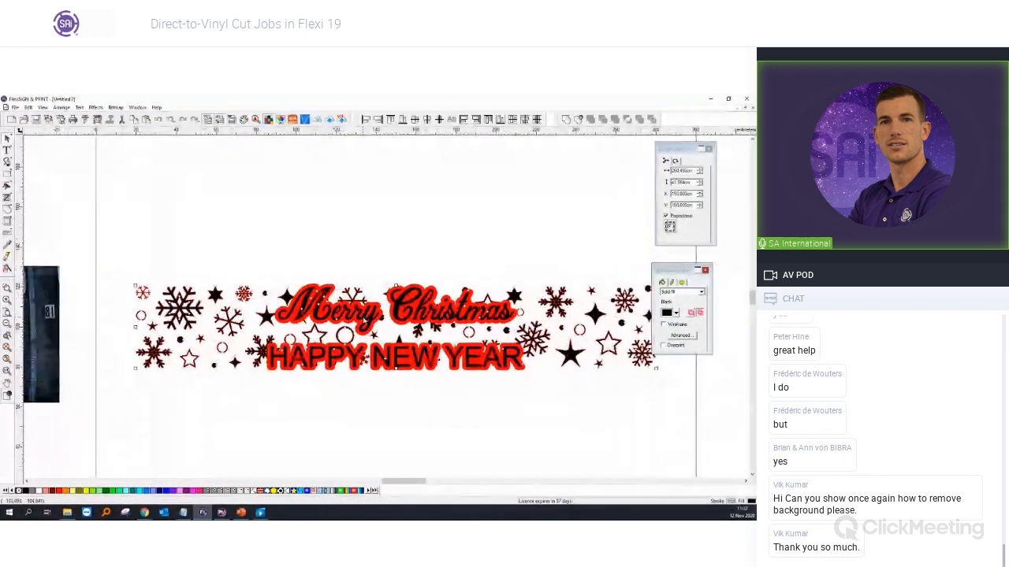
scroll(275, 306, "up", 3)
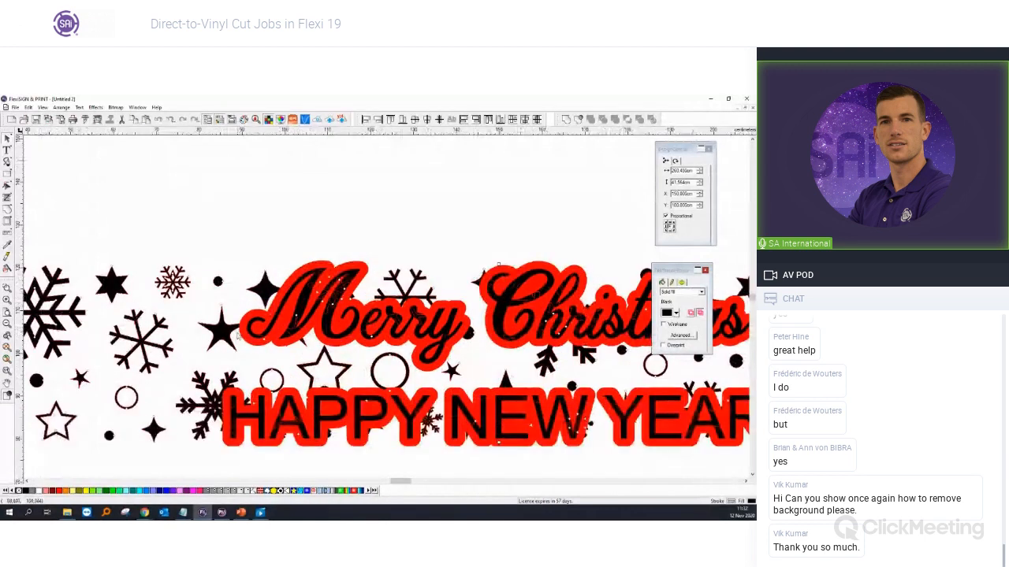
scroll(242, 331, "down", 3)
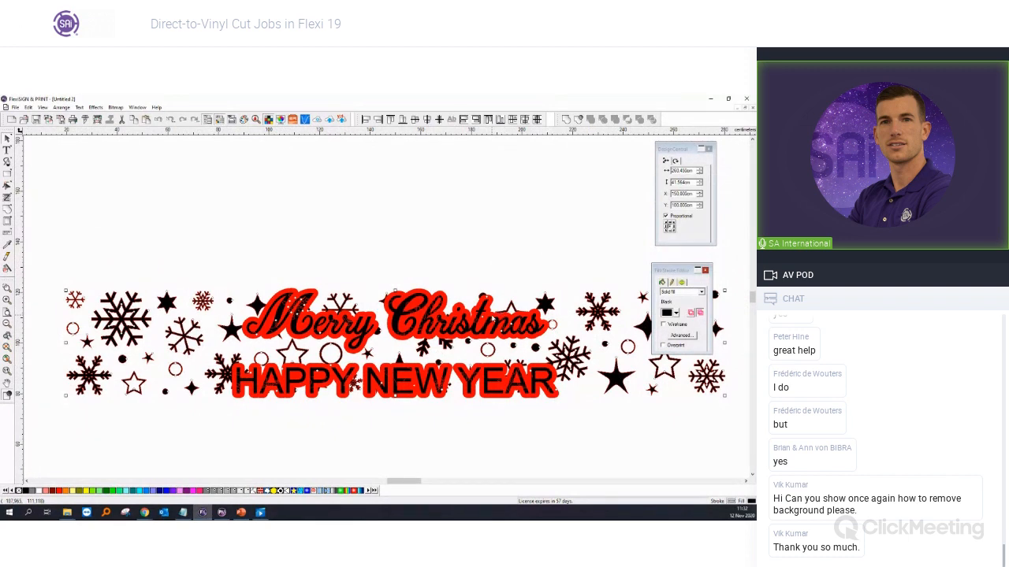
left_click(409, 292)
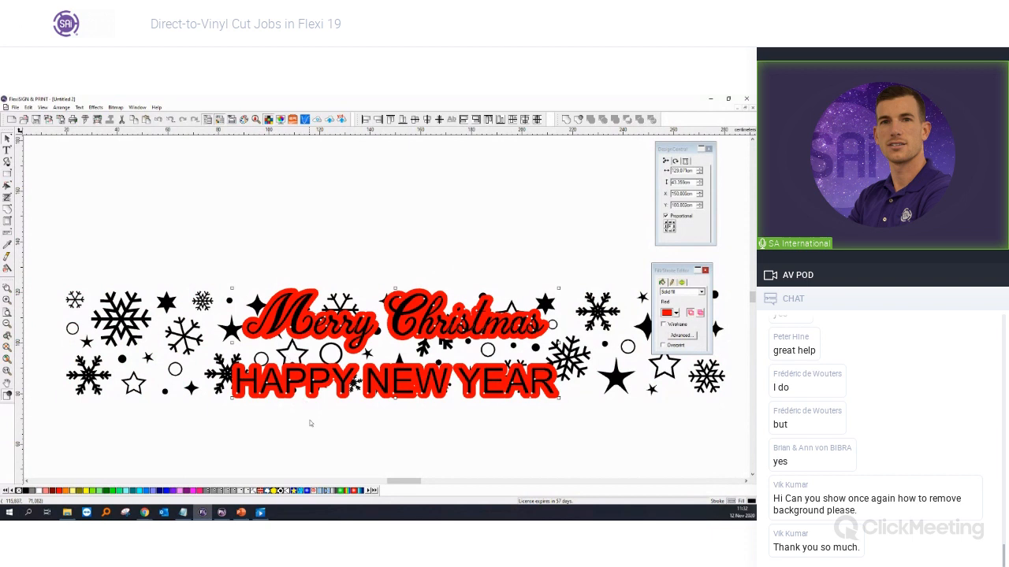
Step: Separate the red outline from the lettering, then select the whole design
right_click(319, 423)
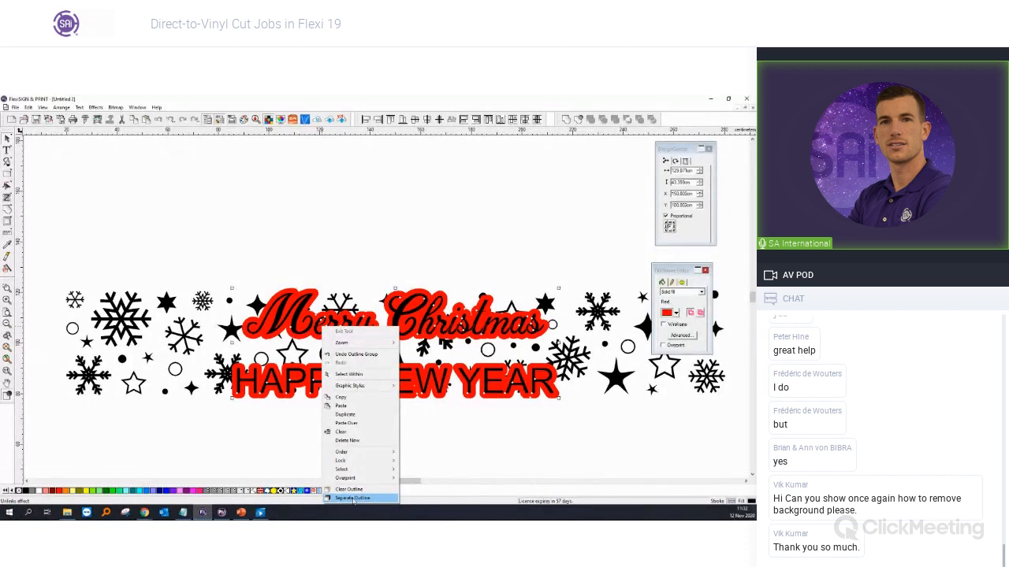
left_click(353, 498)
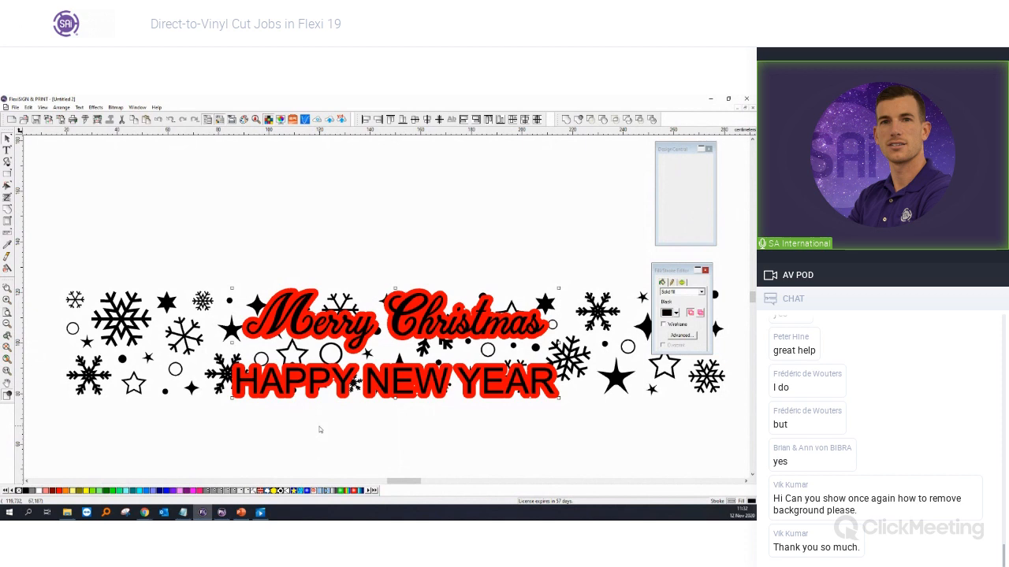
key("ctrl+a")
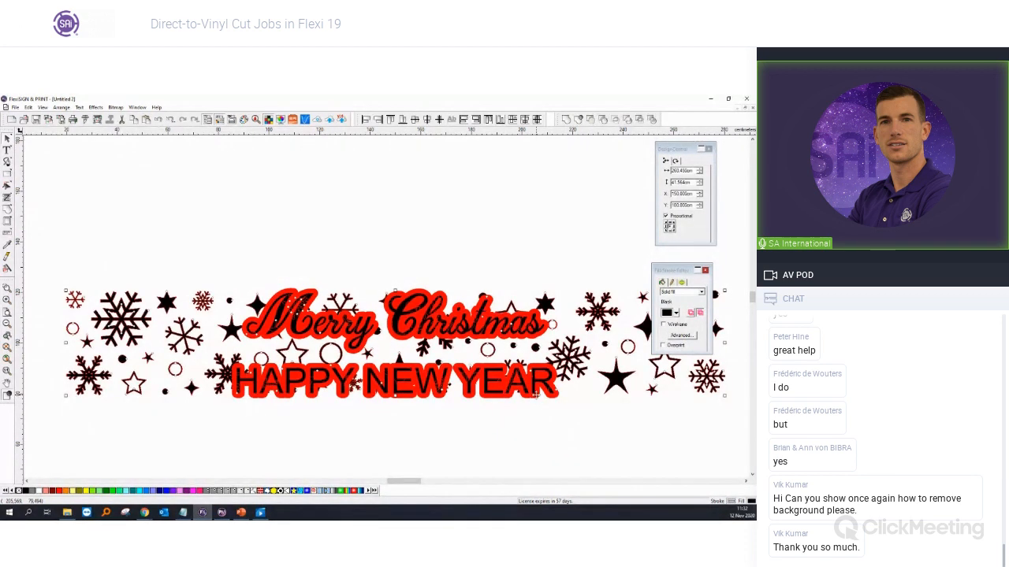
scroll(536, 396, "up", 2)
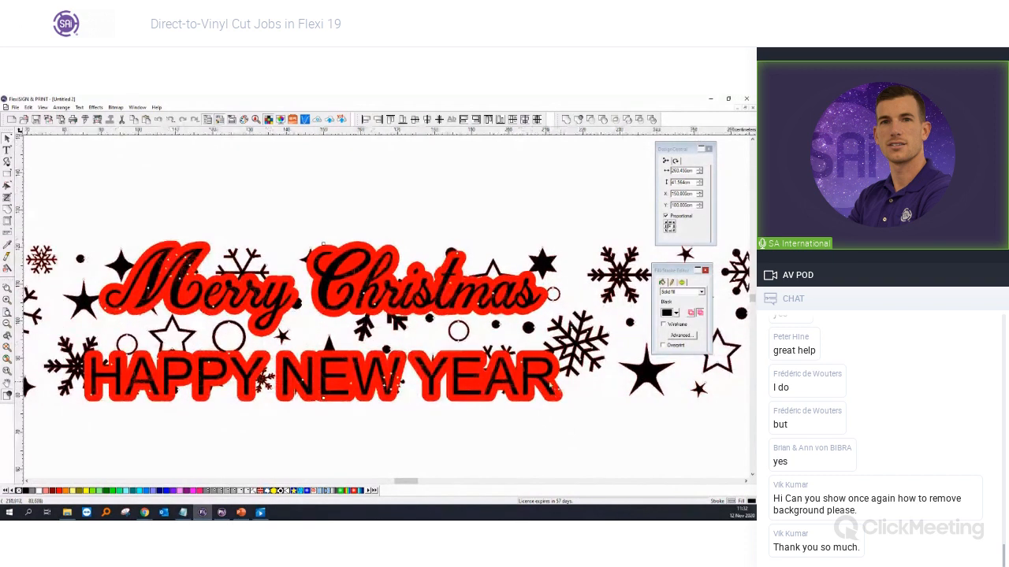
scroll(548, 384, "down", 2)
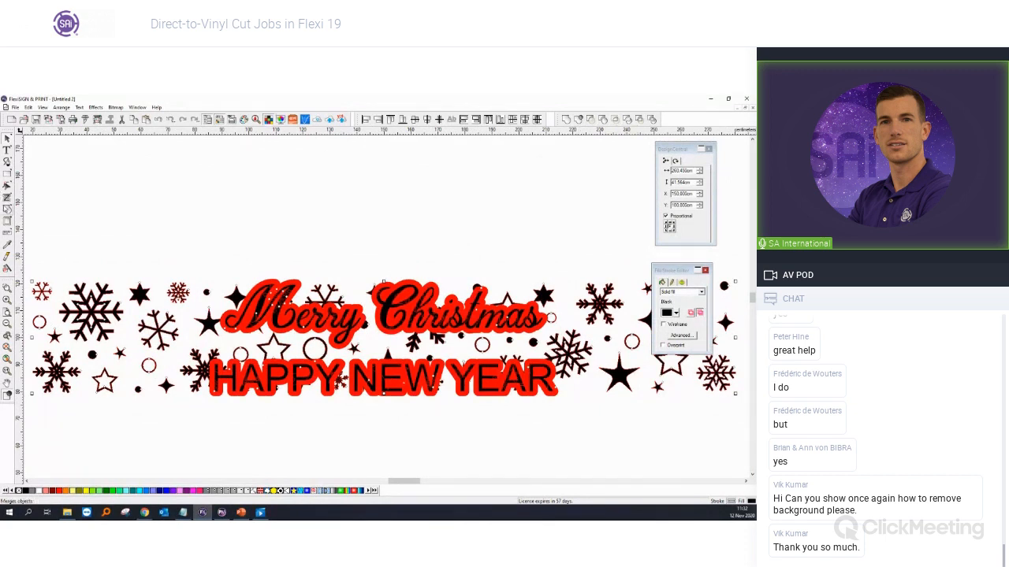
Step: Try merging the shapes, undo it, and remove the red outline from the artwork
left_click(8, 210)
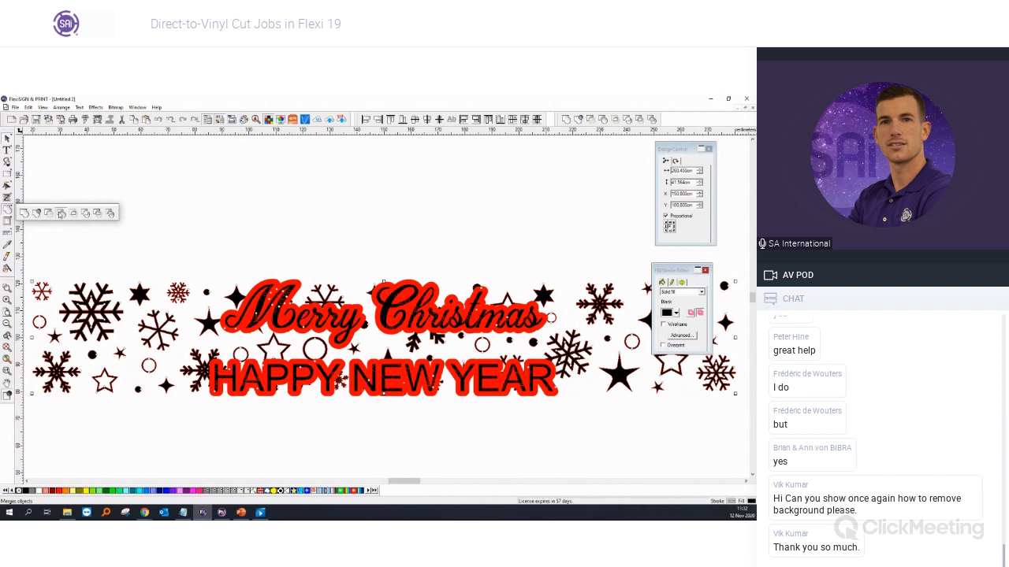
left_click(61, 213)
key("ctrl+z")
key("ctrl+z")
key("ctrl+z")
key("ctrl+z")
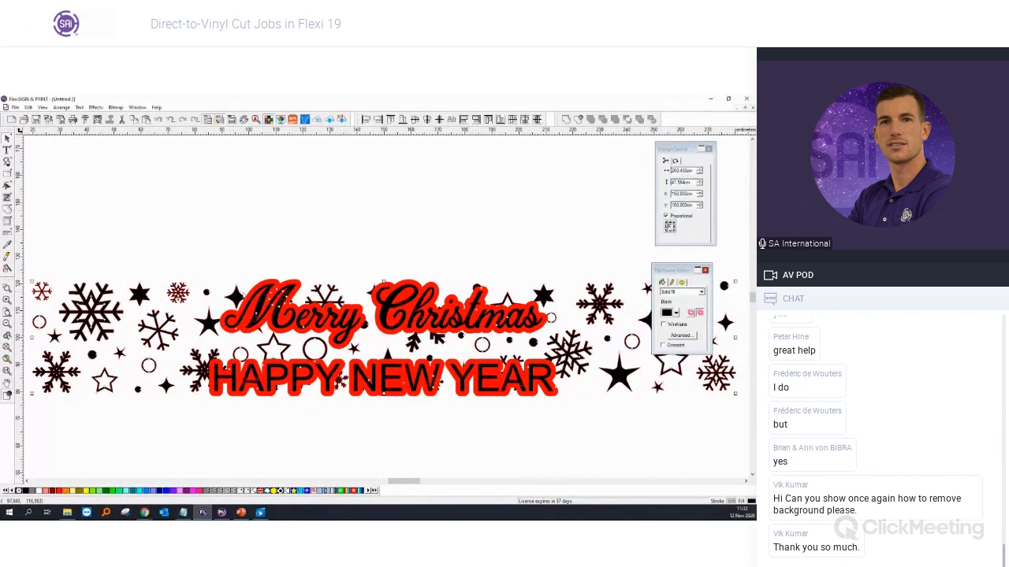
left_click(298, 285, "shift")
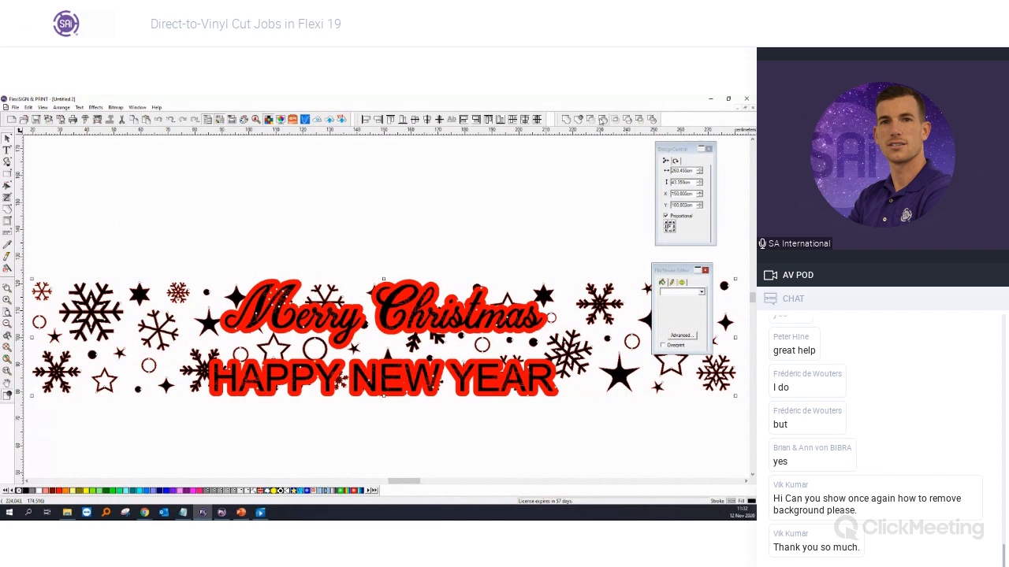
left_click(589, 120)
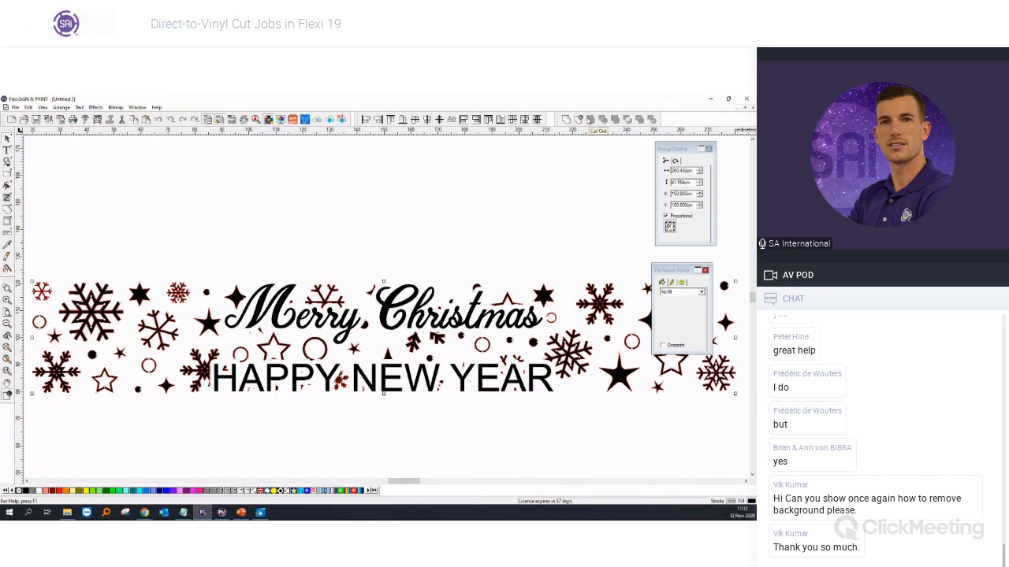
left_click(465, 204)
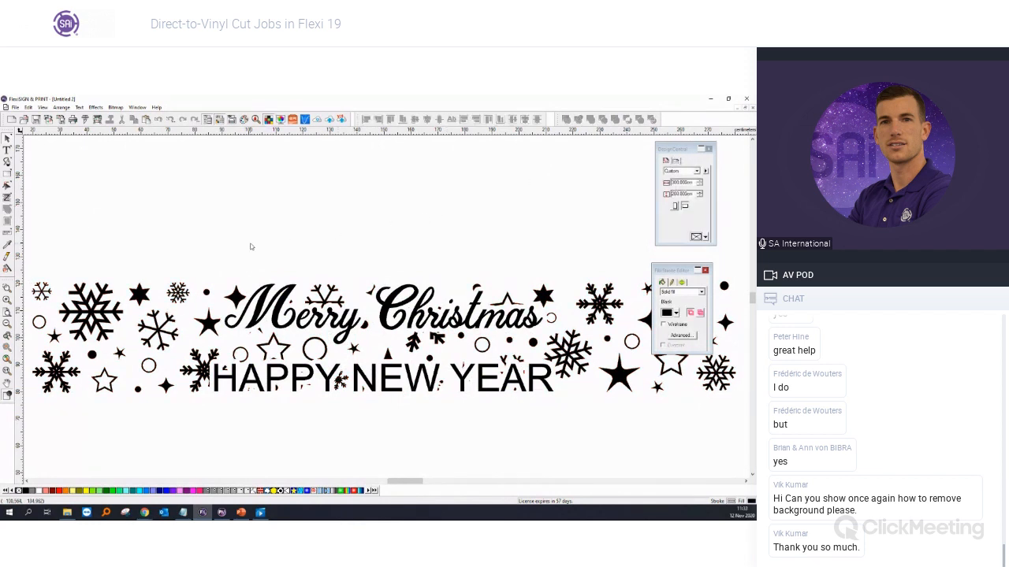
Step: Marquee-select the whole Christmas snowflake design and open Cut/Plot
scroll(251, 246, "down", 1)
scroll(250, 286, "up", 2)
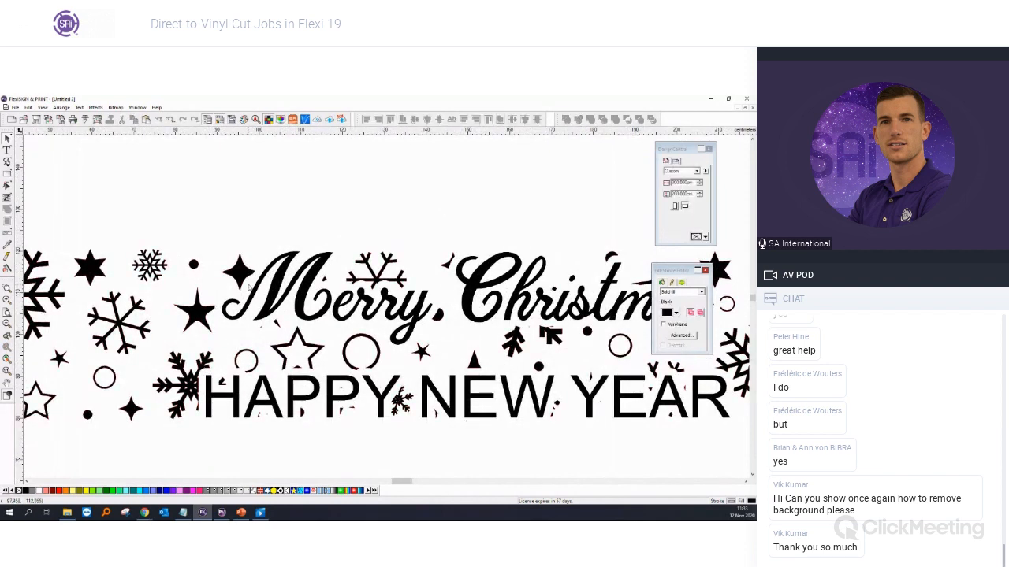
scroll(248, 290, "up", 1)
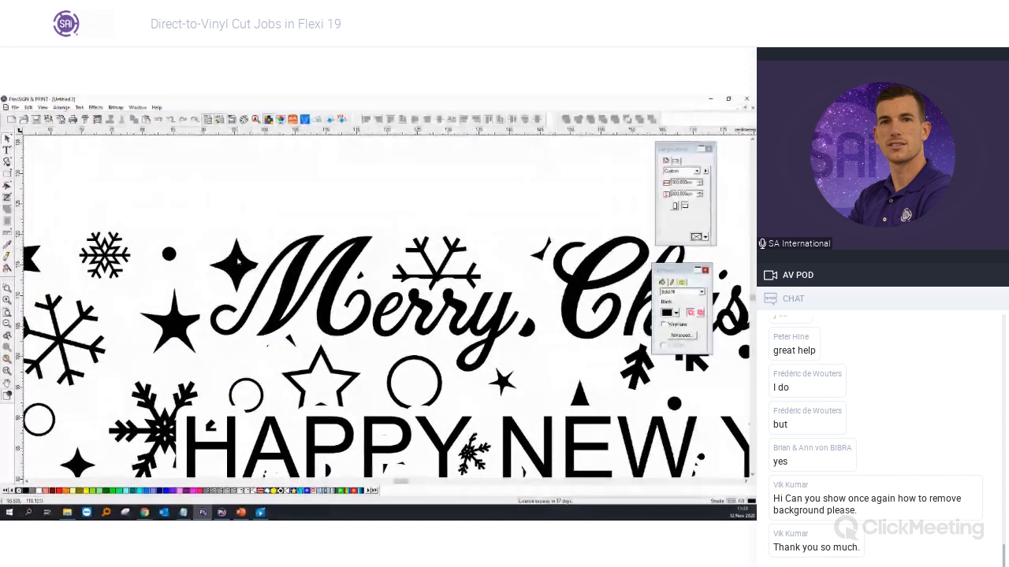
scroll(367, 249, "down", 3)
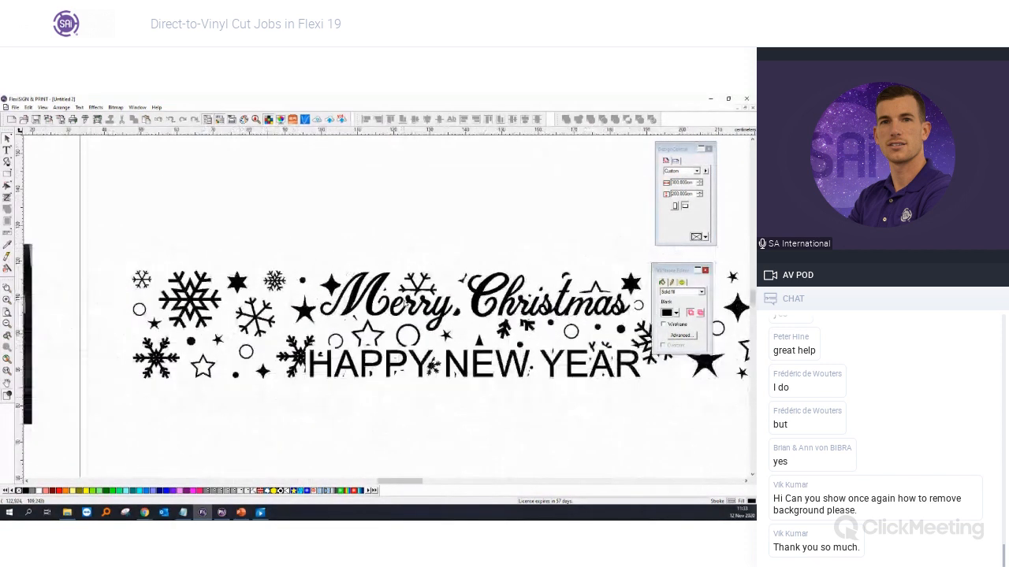
left_click_drag(256, 264, 626, 367)
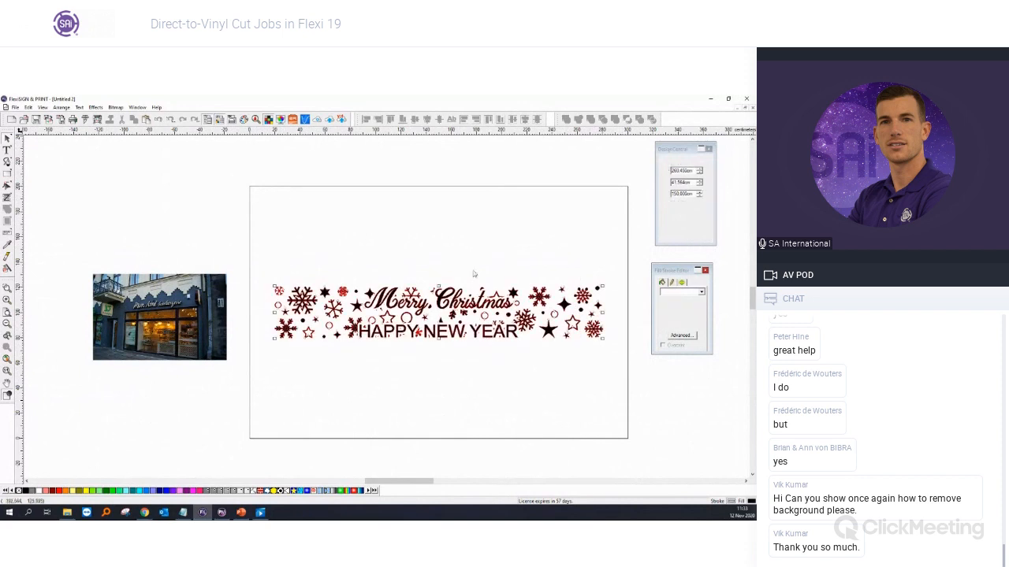
left_click(86, 120)
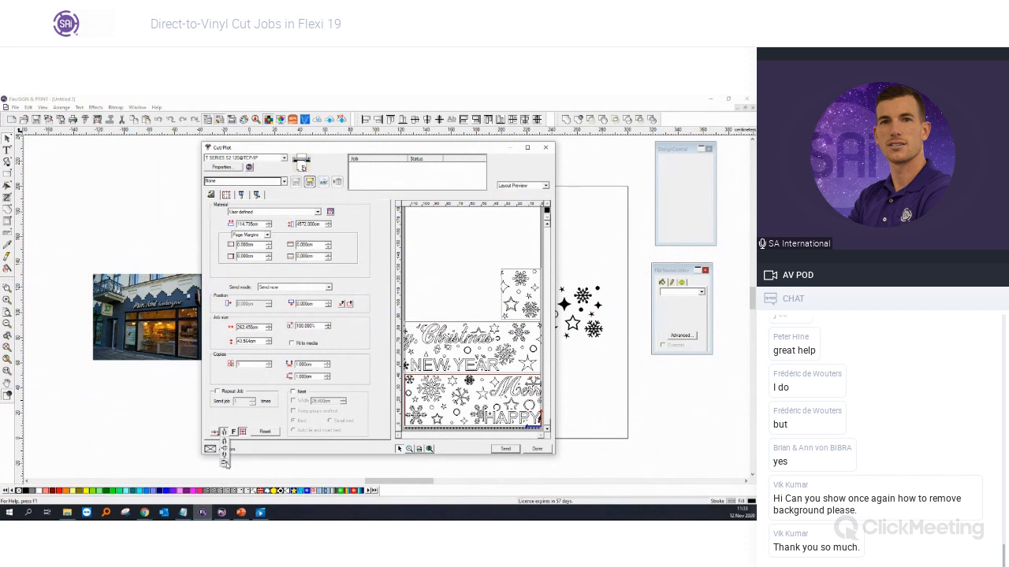
Step: Preview the cut job rotated 90°, close Cut/Plot without sending, and reselect the Merry Christmas design
left_click(215, 433)
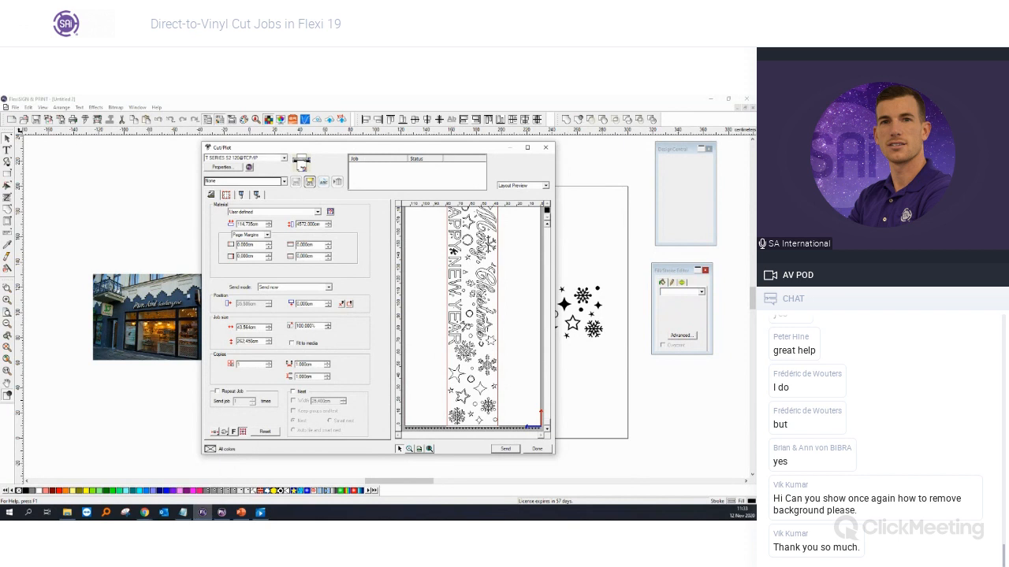
left_click(545, 147)
left_click_drag(345, 264, 261, 272)
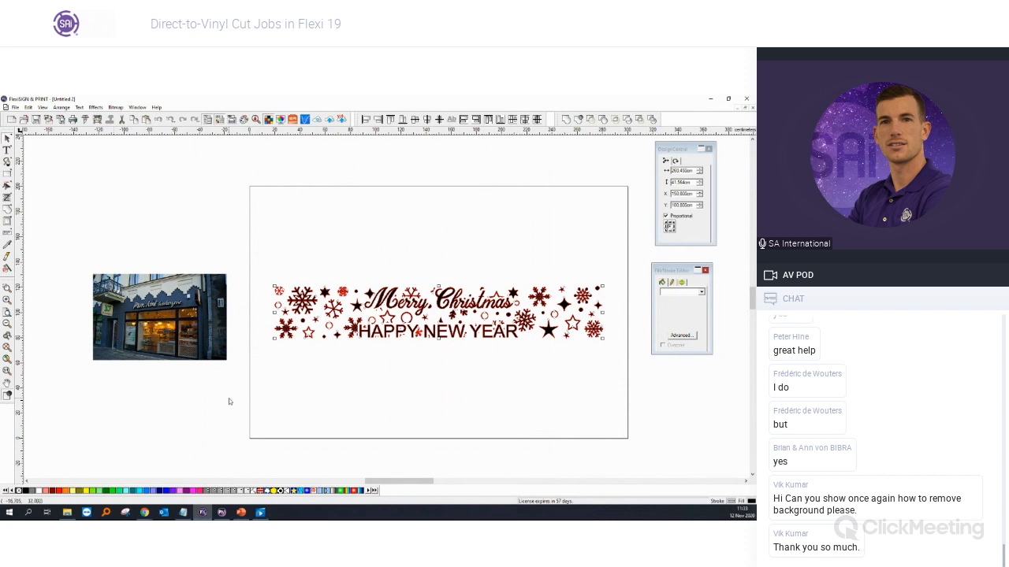
Step: Enlarge the storefront photo by its corner handle and move it up and left
left_click(212, 355)
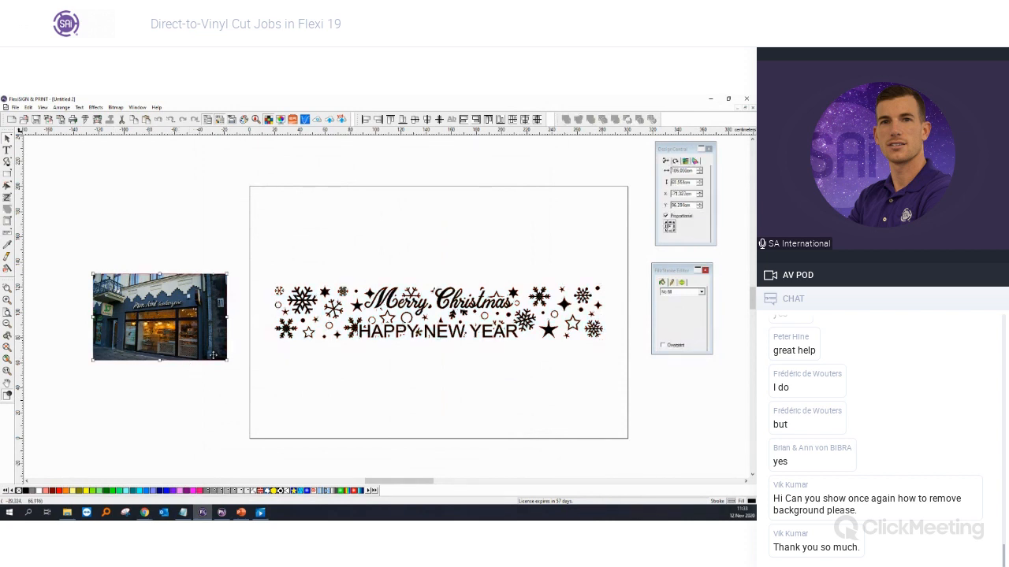
left_click_drag(227, 361, 203, 345)
left_click_drag(251, 252, 625, 378)
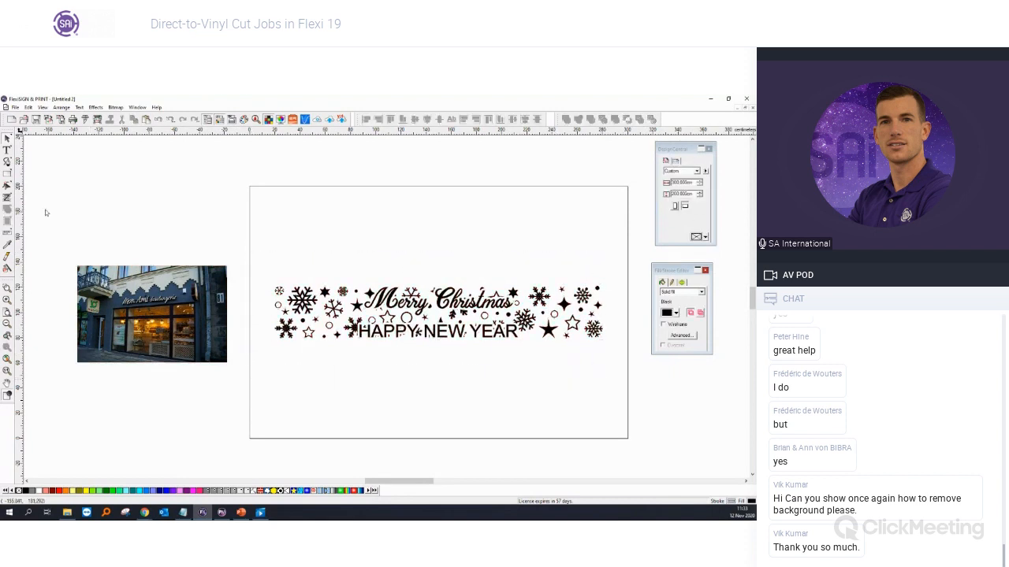
Step: Draw a wireframe 300×200 page-sized rectangle, then select it with the design and photo
left_click(7, 174)
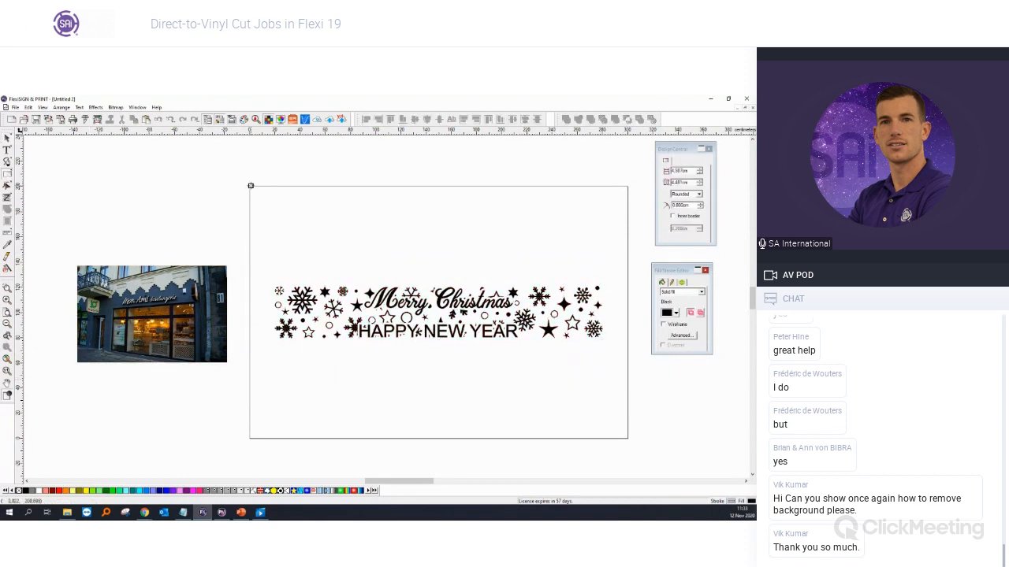
mouse_move(249, 185)
left_mouse_down()
mouse_move(358, 303)
mouse_move(627, 440)
left_mouse_up()
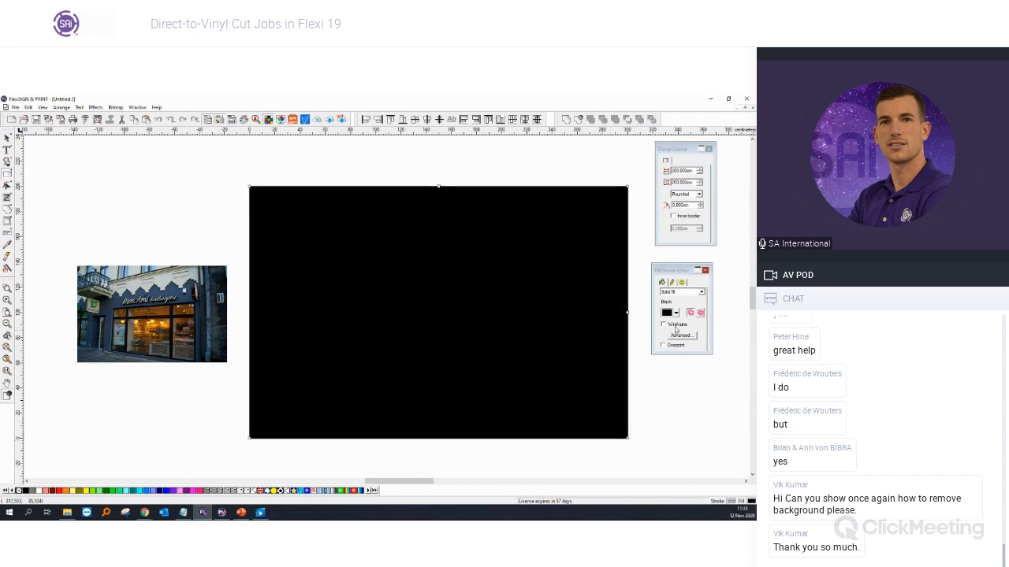
left_click(675, 325)
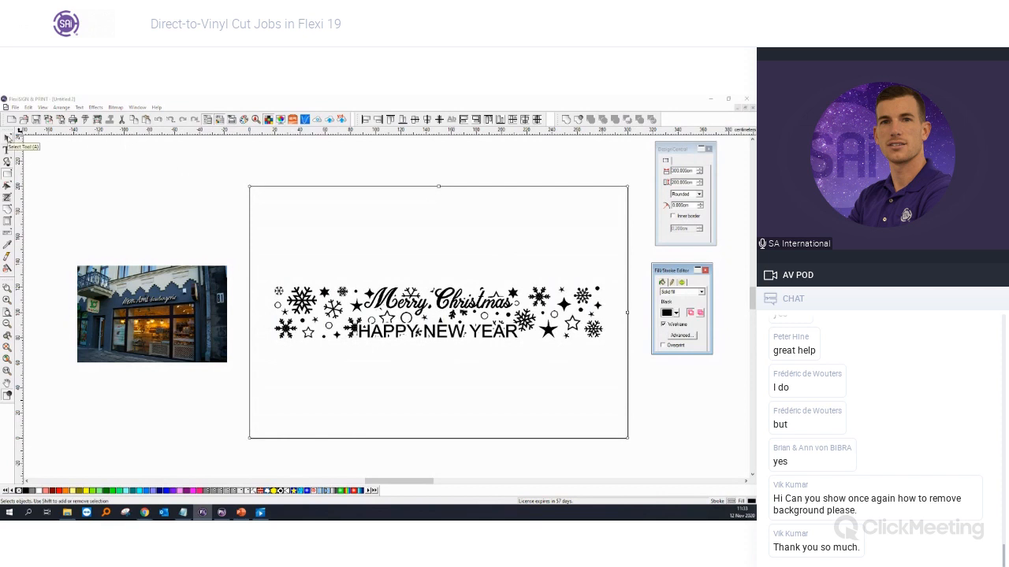
left_click(6, 139)
left_click_drag(238, 163, 676, 466)
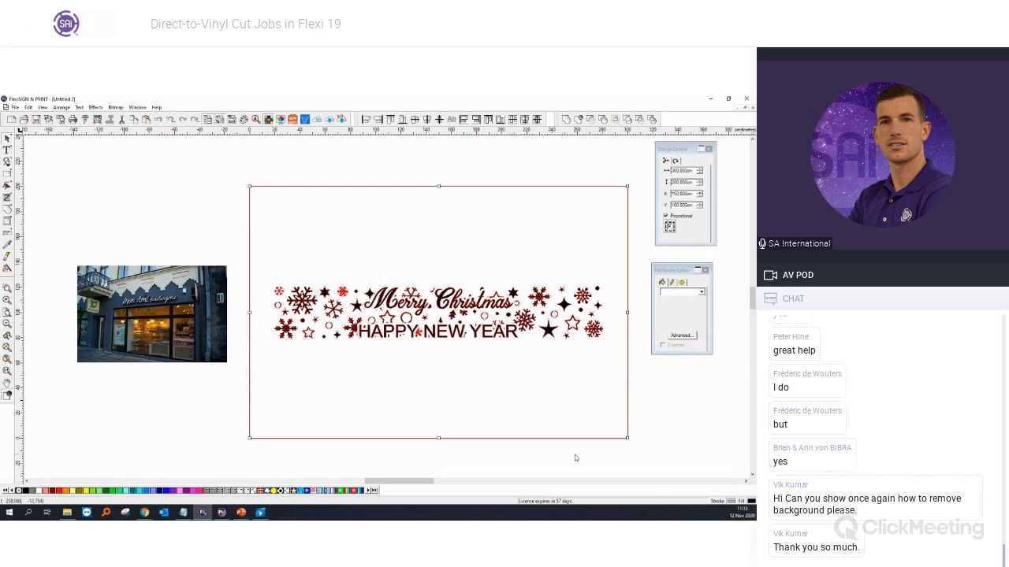
left_click(195, 325, "shift")
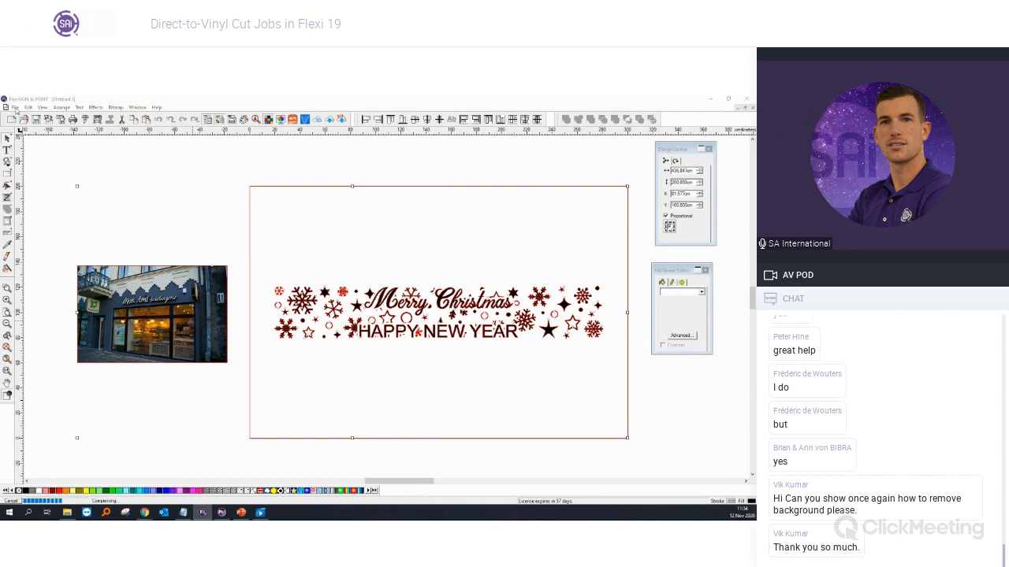
left_click(14, 107)
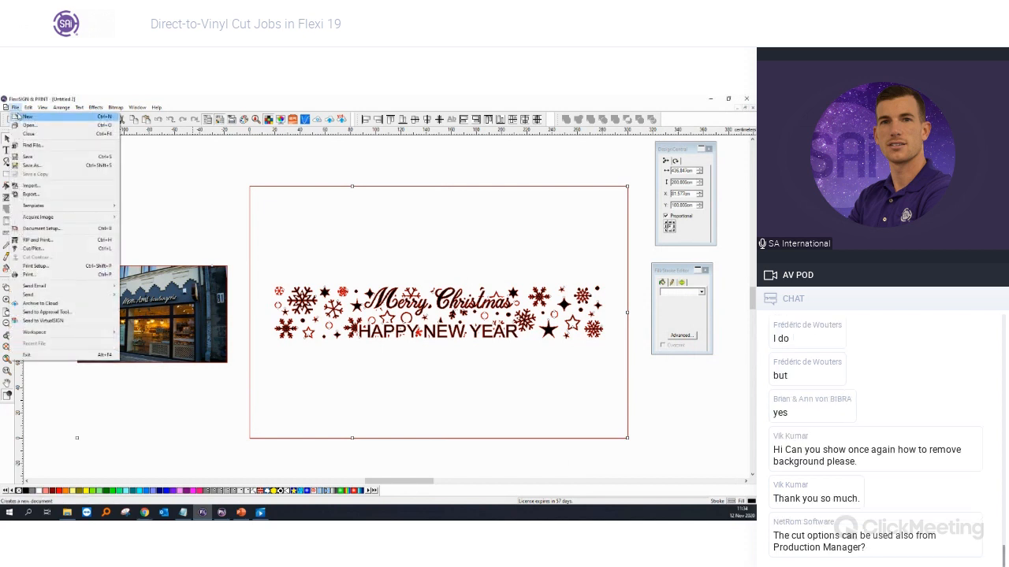
Step: Paste the photo and Christmas design into a new document and move them beside the page
left_click(26, 117)
left_click(214, 275)
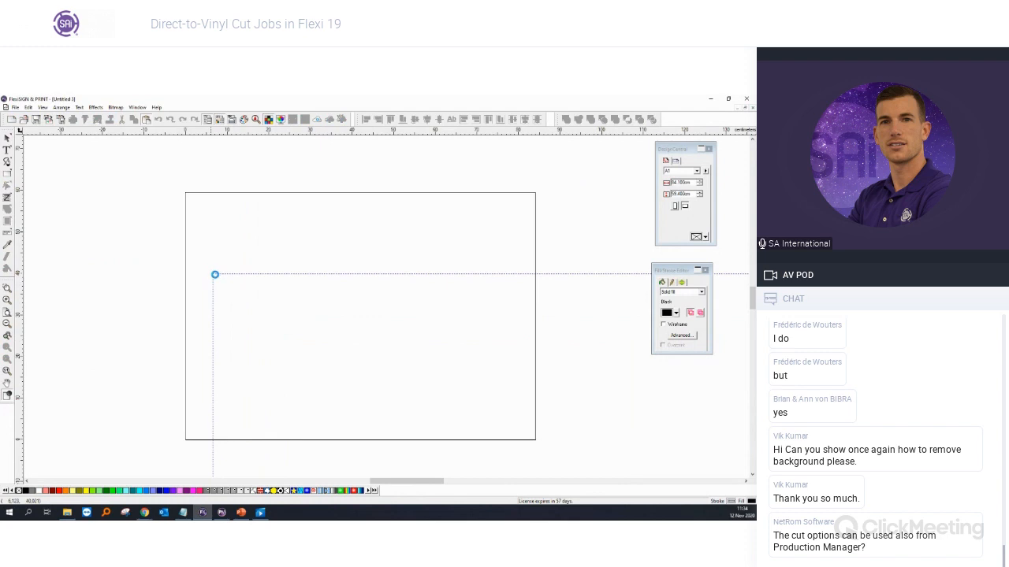
scroll(215, 276, "down", 3)
scroll(216, 276, "down", 3)
left_click_drag(306, 409, 231, 303)
Step: Shrink the frame and Christmas design to about 101.5 cm wide and place them beside the photo
left_click_drag(722, 445, 309, 164)
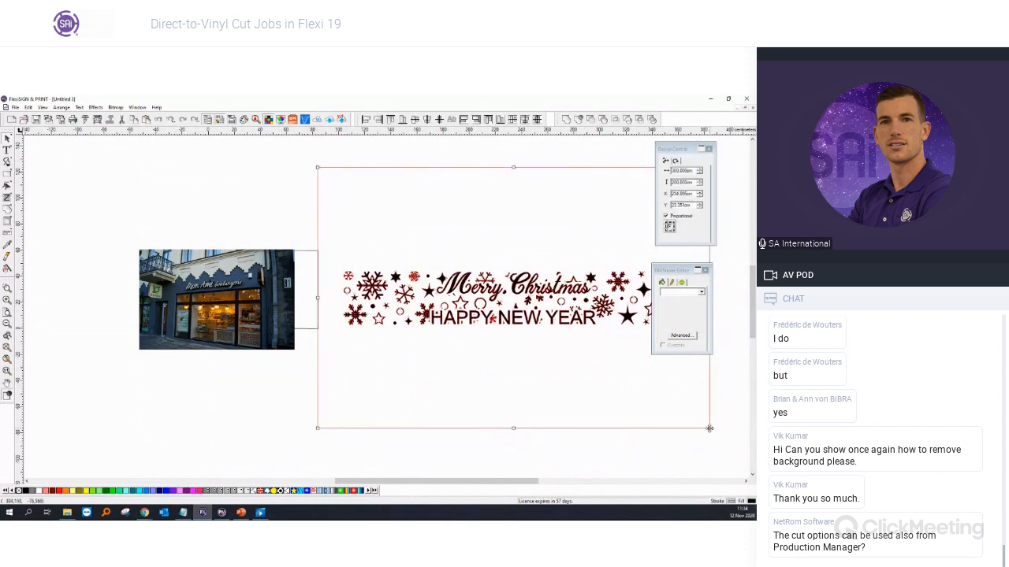
left_click_drag(708, 426, 418, 256)
left_click_drag(400, 221, 407, 309)
scroll(198, 305, "up", 1)
scroll(198, 305, "up", 1)
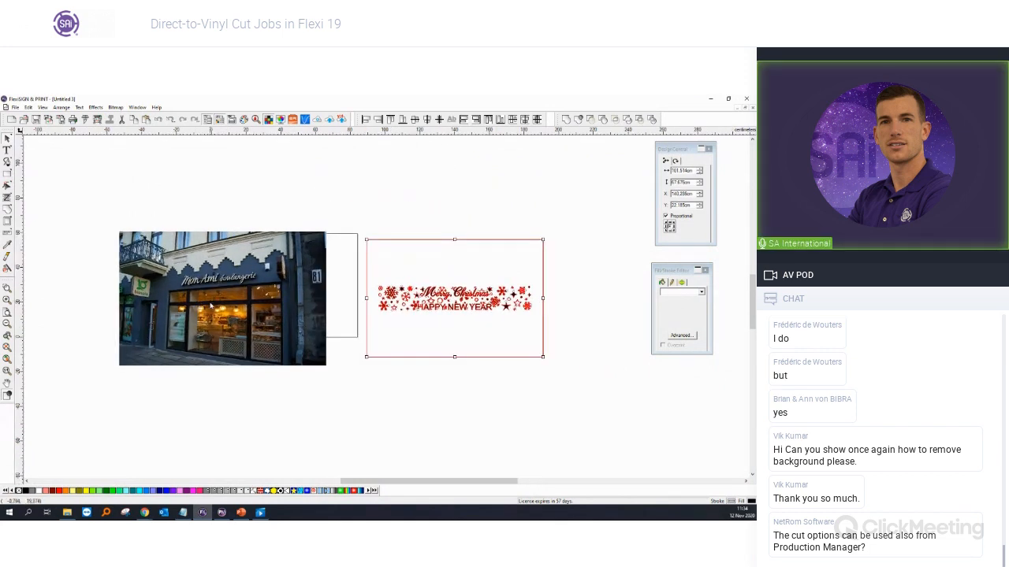
left_click(99, 108)
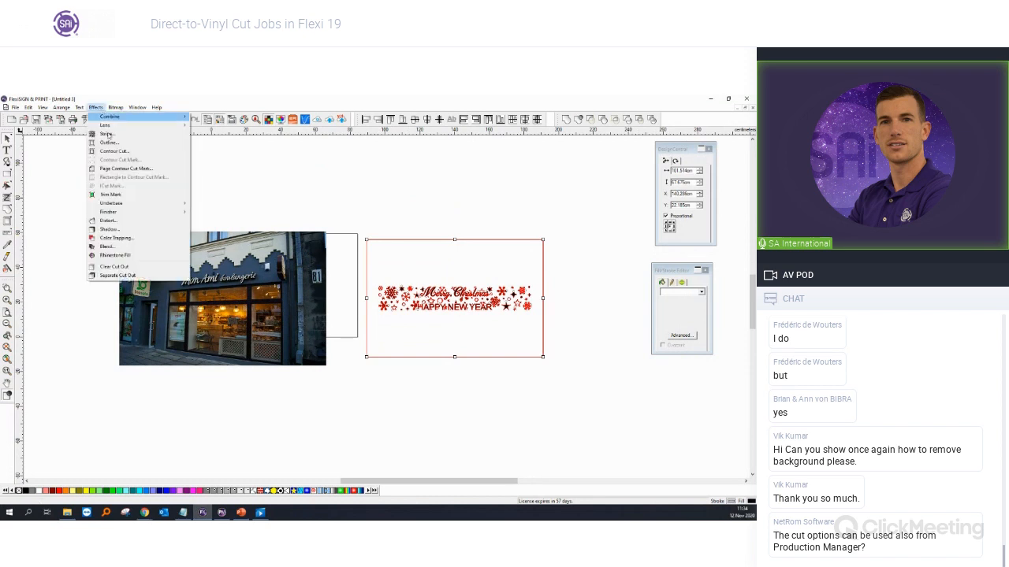
Step: Distort the design's envelope corners onto the shop window in perspective and apply it
left_click(110, 220)
left_click_drag(304, 275, 190, 306)
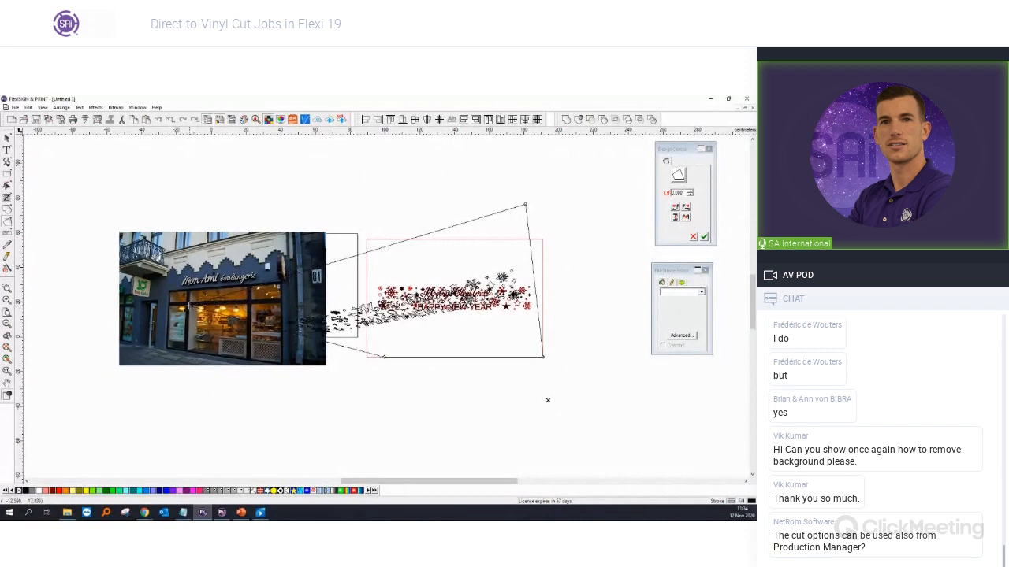
left_click_drag(384, 357, 187, 350)
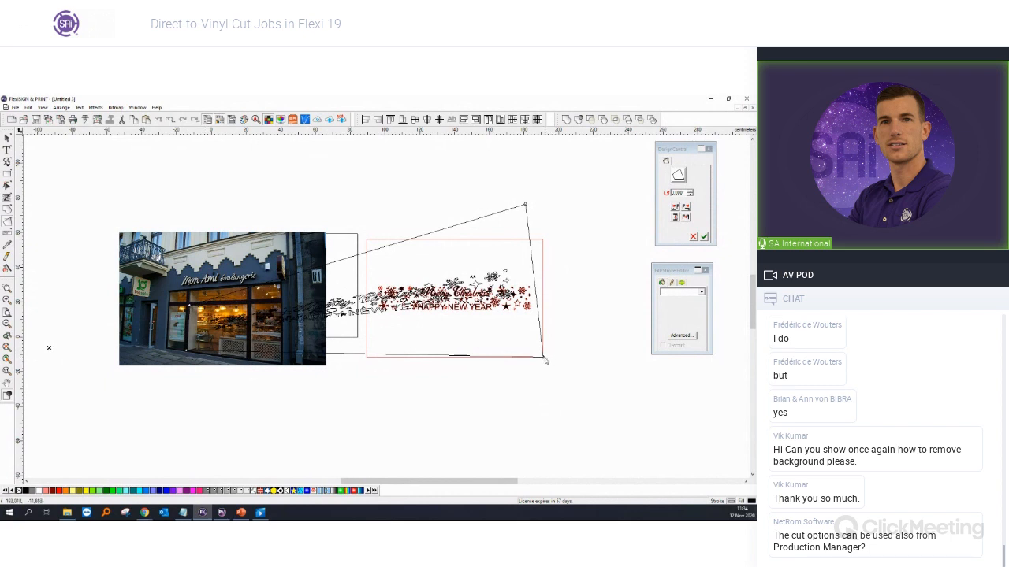
left_click_drag(545, 360, 247, 305)
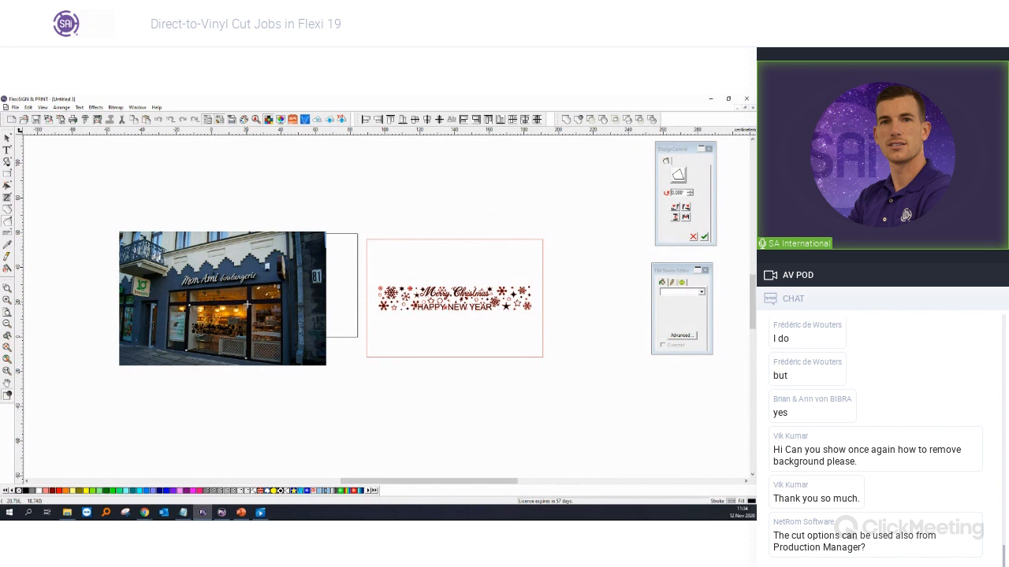
left_click(580, 284)
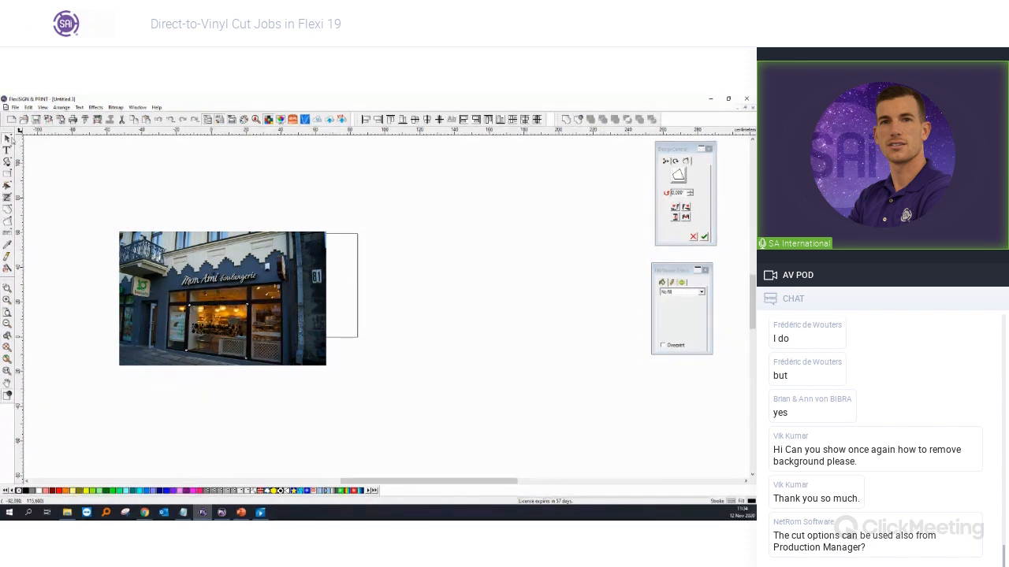
left_click(9, 139)
scroll(72, 263, "up", 4)
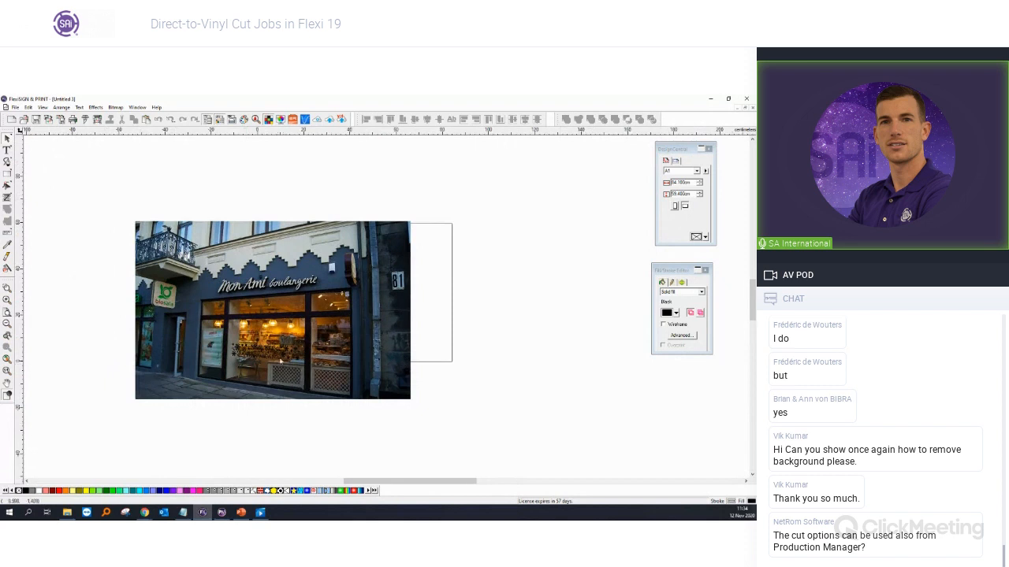
Step: Select shapes by fill colour, then release the distortion envelope from the design on the window
scroll(267, 364, "up", 2)
scroll(267, 360, "down", 4)
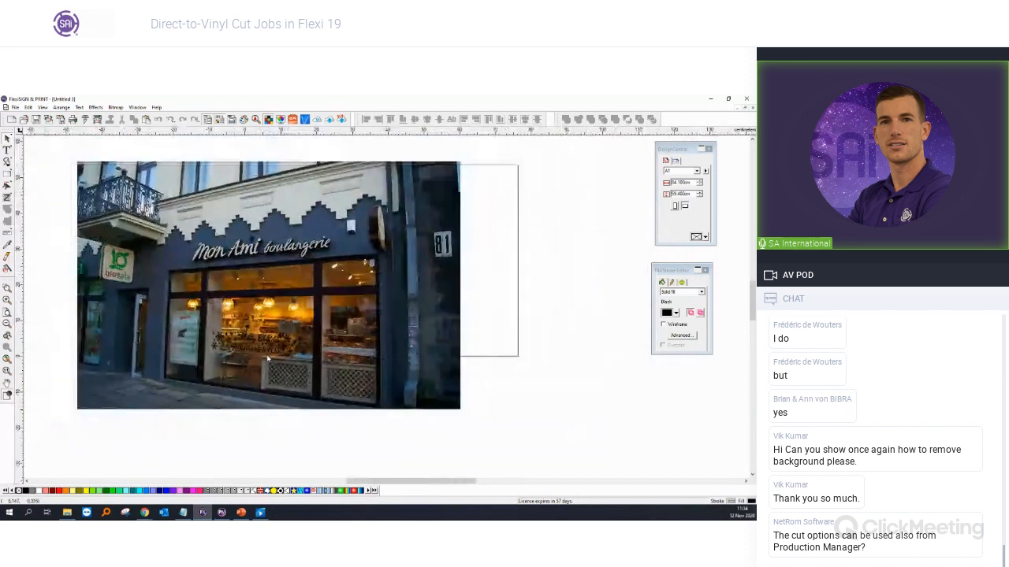
key("ctrl+shift+a")
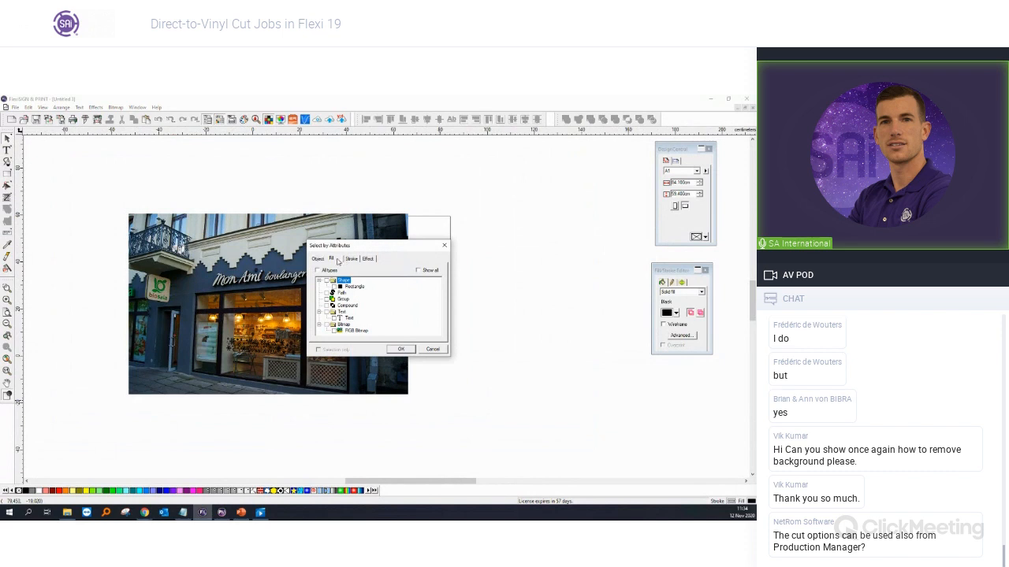
left_click(337, 260)
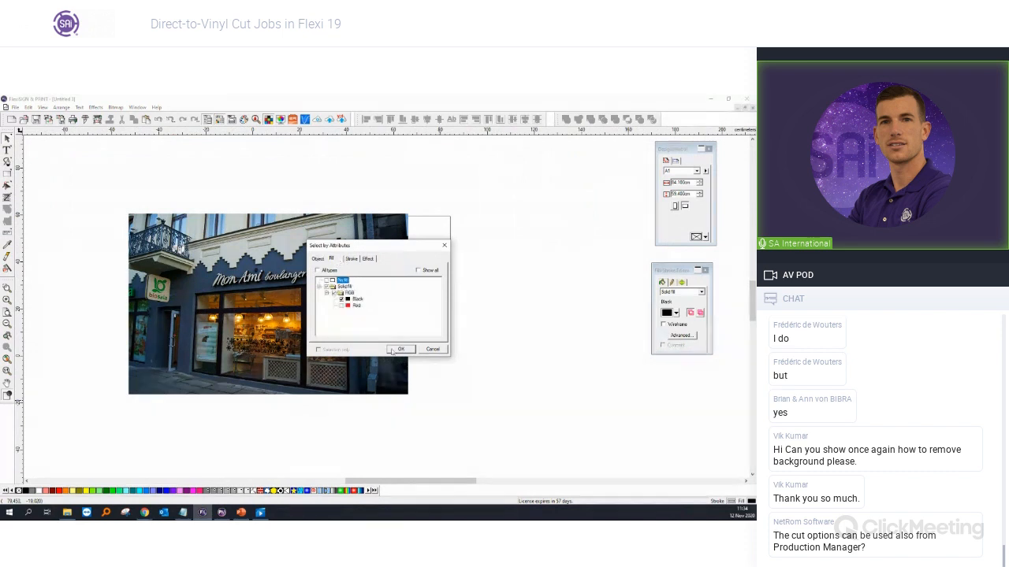
left_click(395, 350)
left_click(434, 394)
left_click(256, 348)
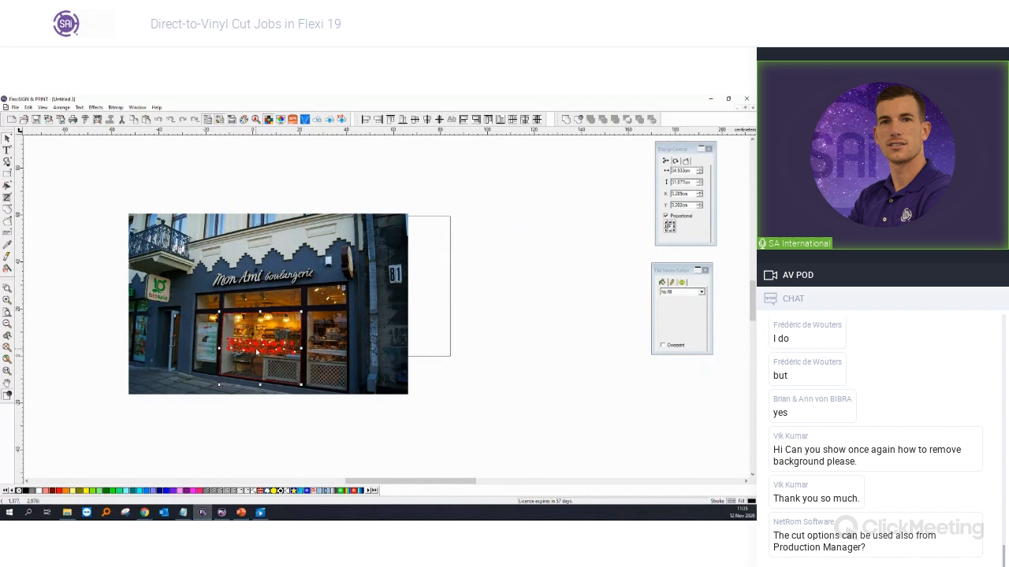
right_click(256, 347)
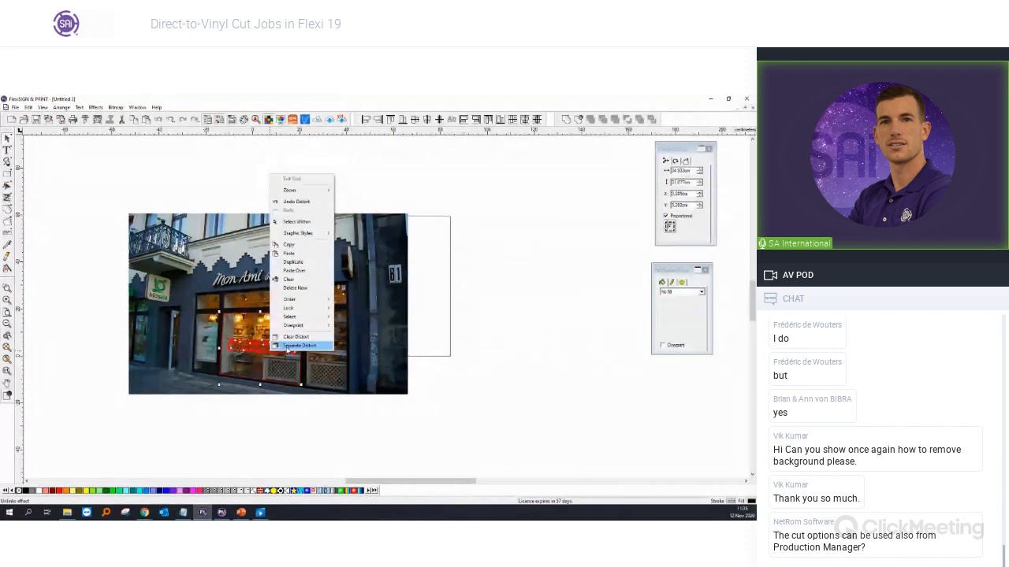
left_click(276, 343)
Step: Select all red decal shapes by fill, make them white, and deselect
key("ctrl+shift+a")
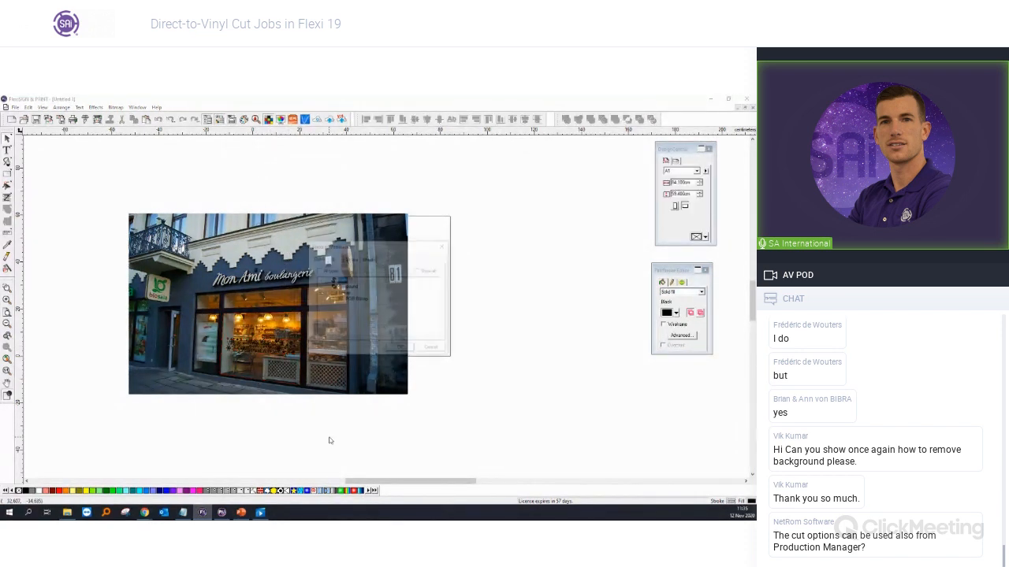
left_click(332, 259)
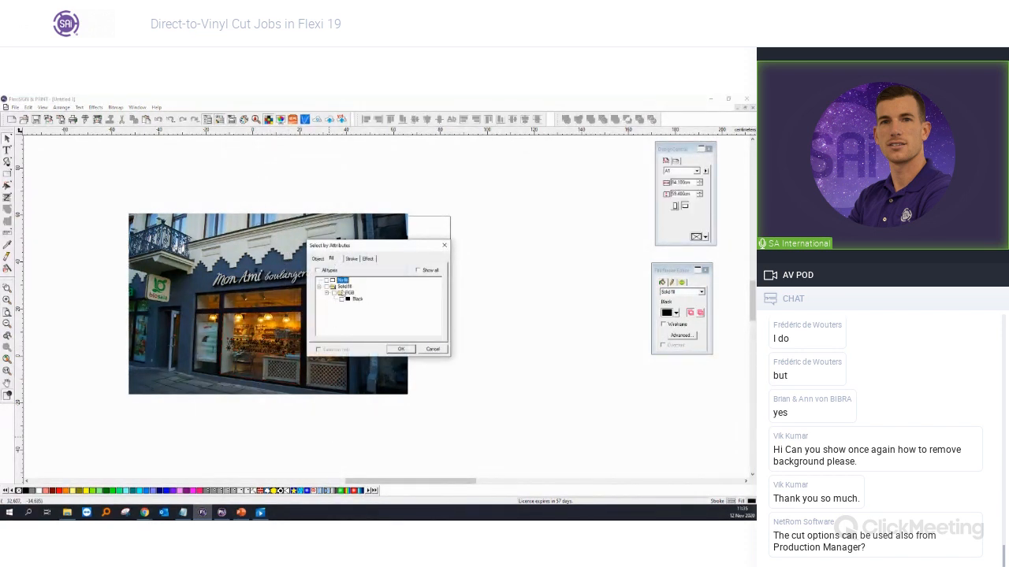
left_click(401, 350)
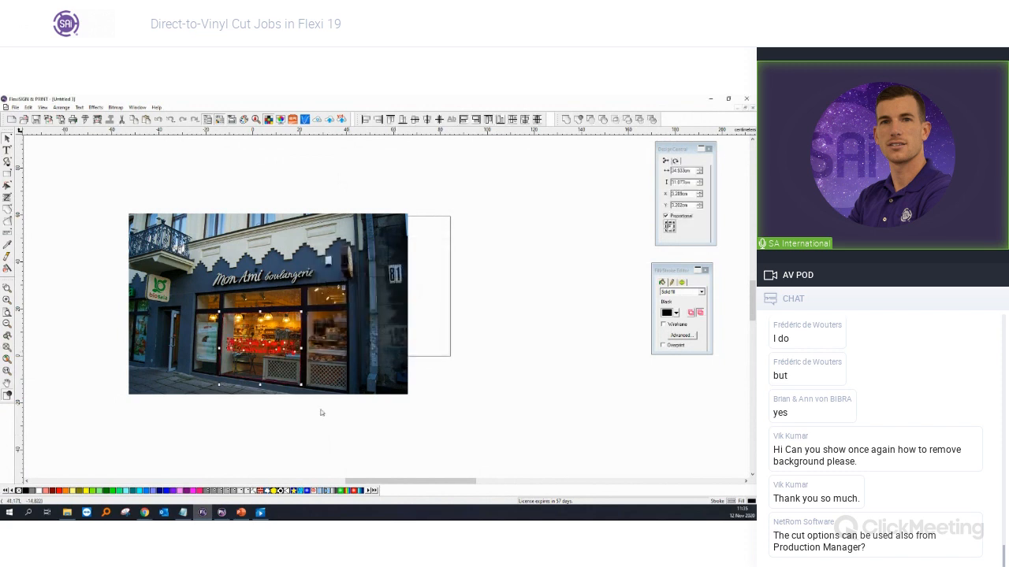
left_click(38, 490)
left_click(210, 426)
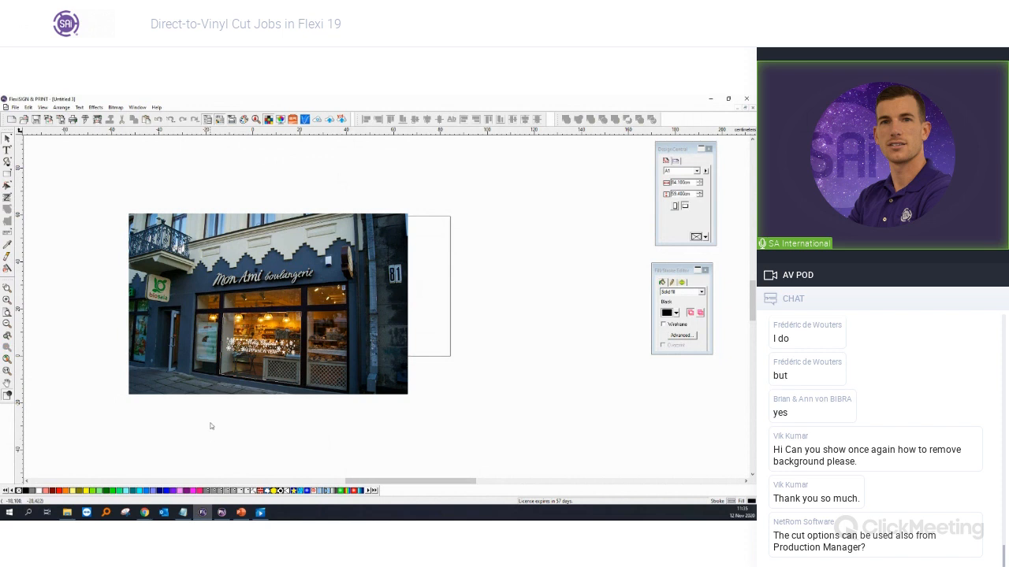
left_click(260, 383)
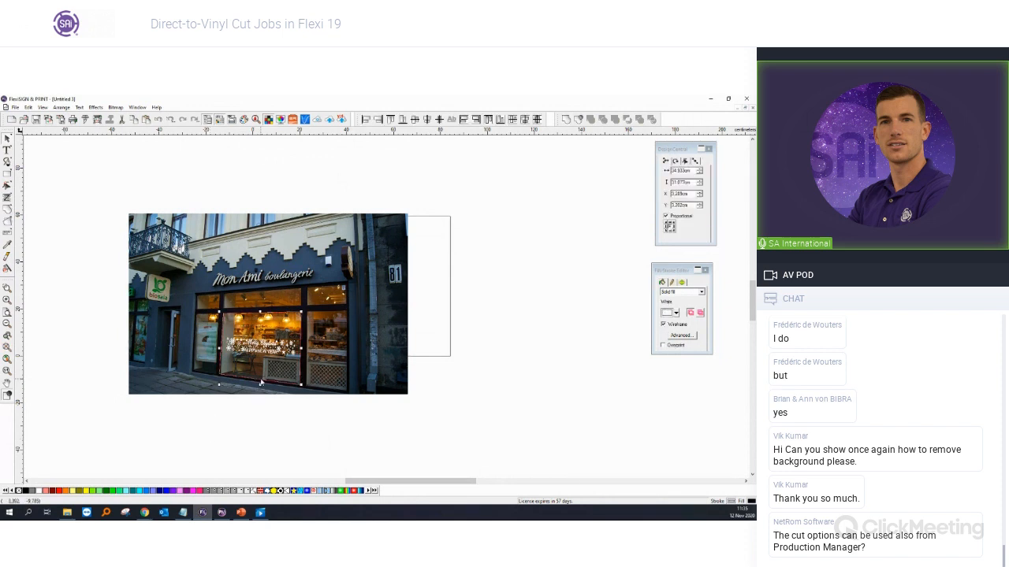
key("Escape")
Step: Zoom in on the shop window until the white Merry Christmas / HAPPY NEW YEAR decal fills the view
scroll(241, 359, "up", 1)
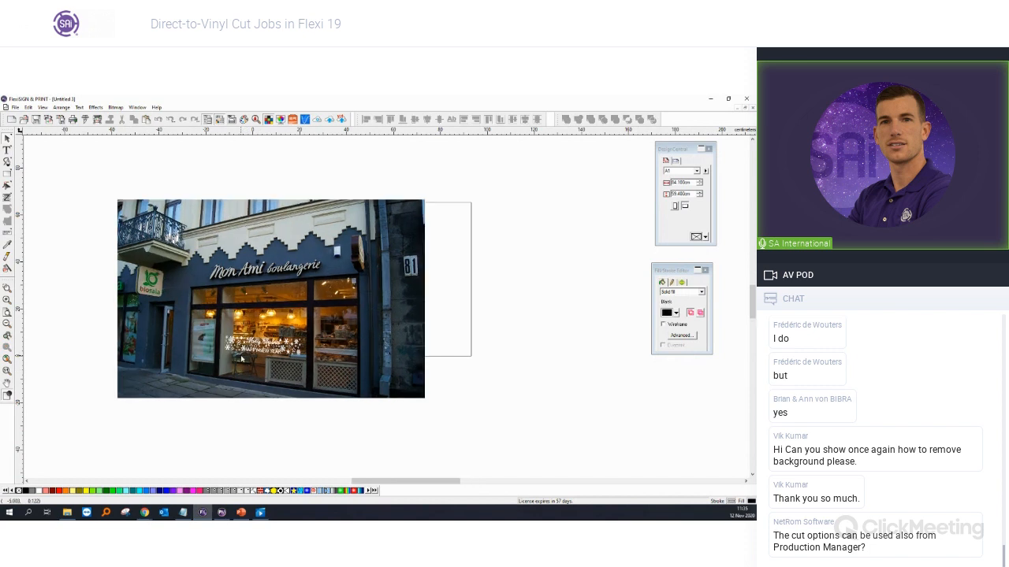
scroll(242, 359, "up", 6)
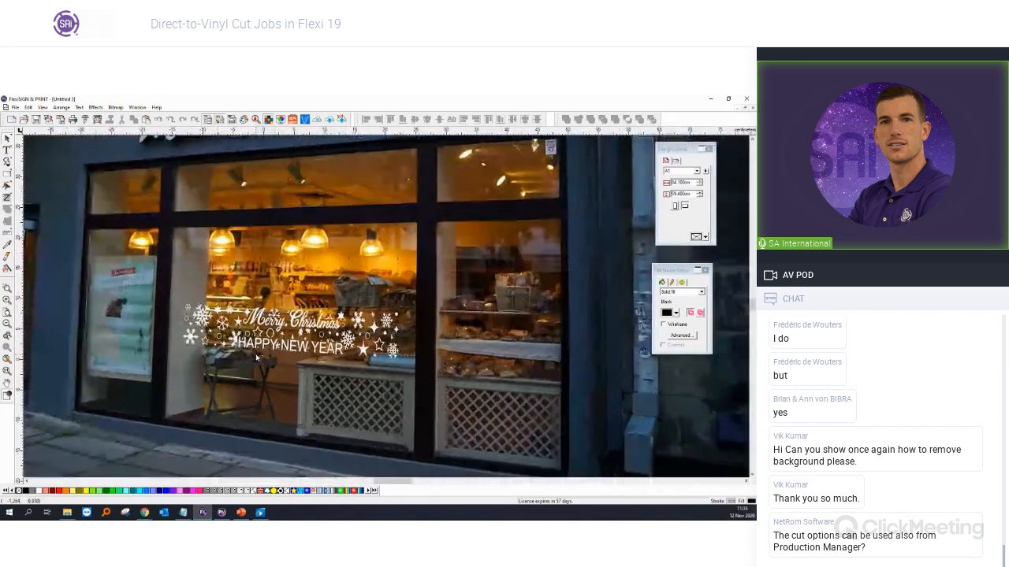
scroll(256, 358, "up", 4)
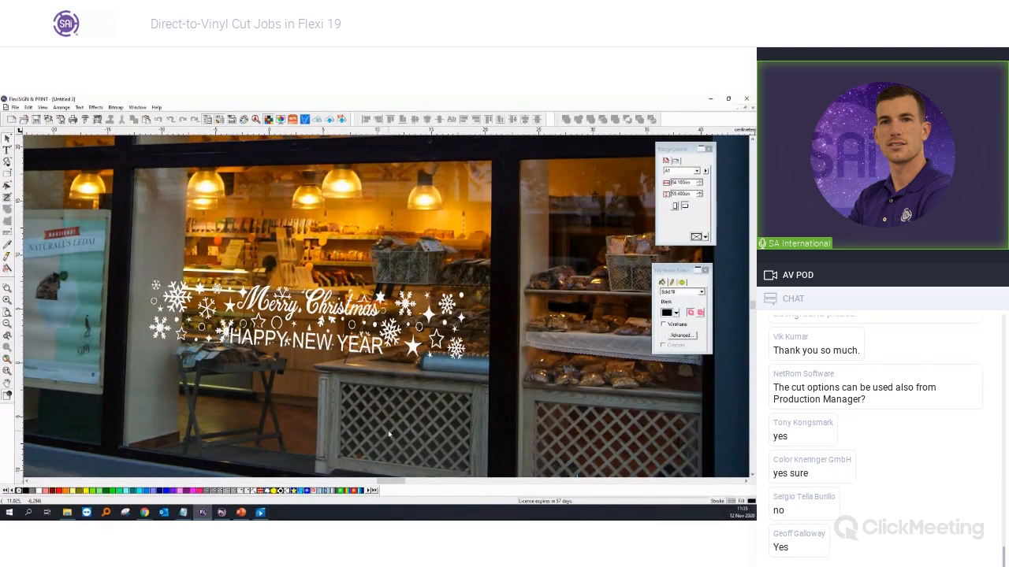
Step: In maximized Production Manager, set the default job's cutter knife option to None
left_click(222, 512)
left_click_drag(753, 145, 288, 181)
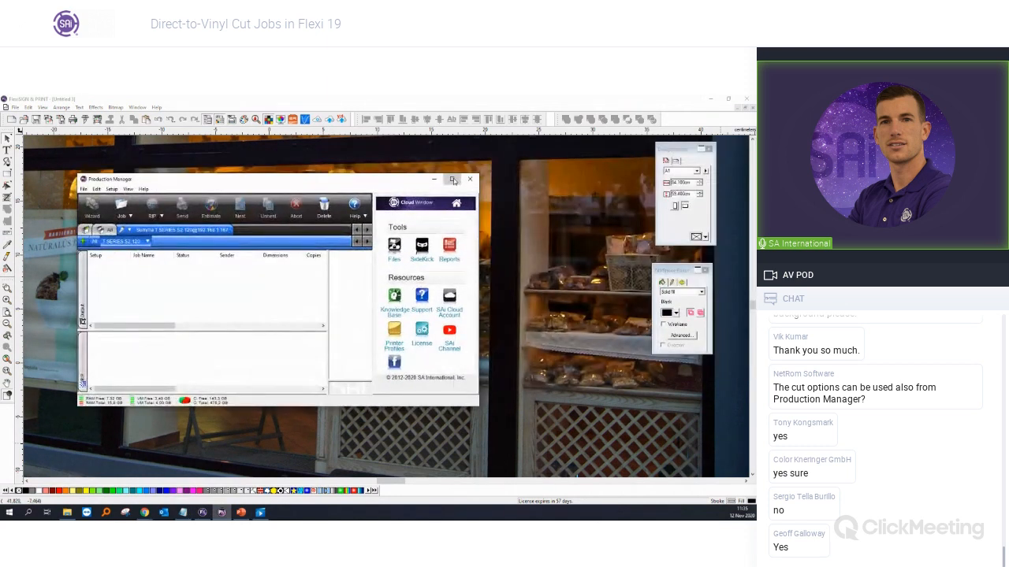
left_click(453, 181)
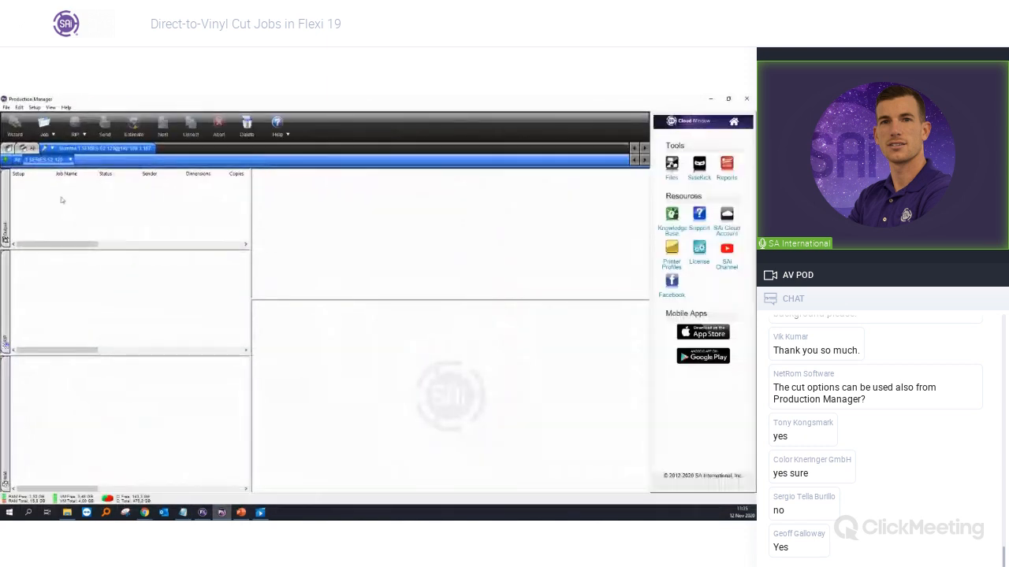
double_click(302, 309)
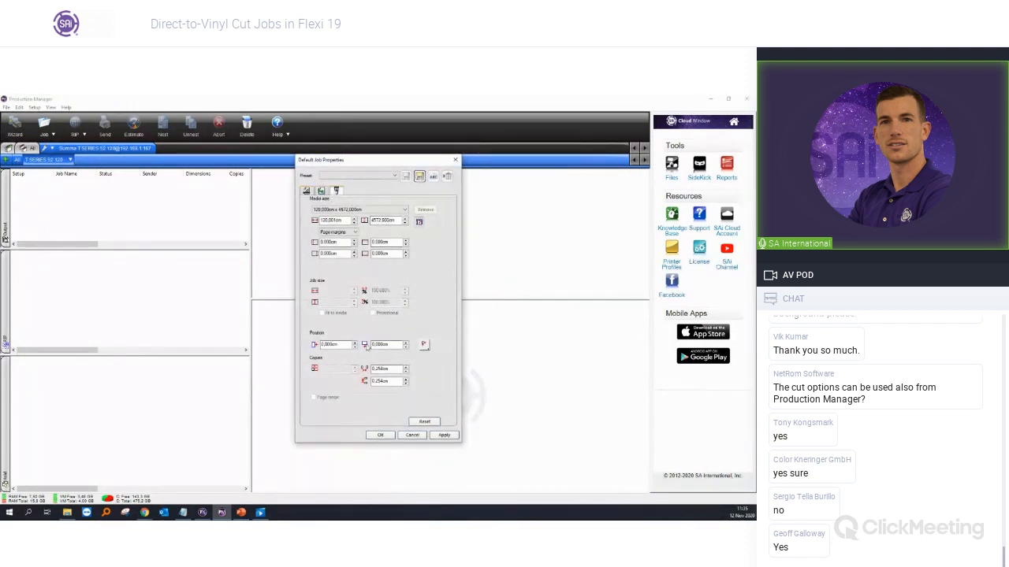
left_click(376, 418)
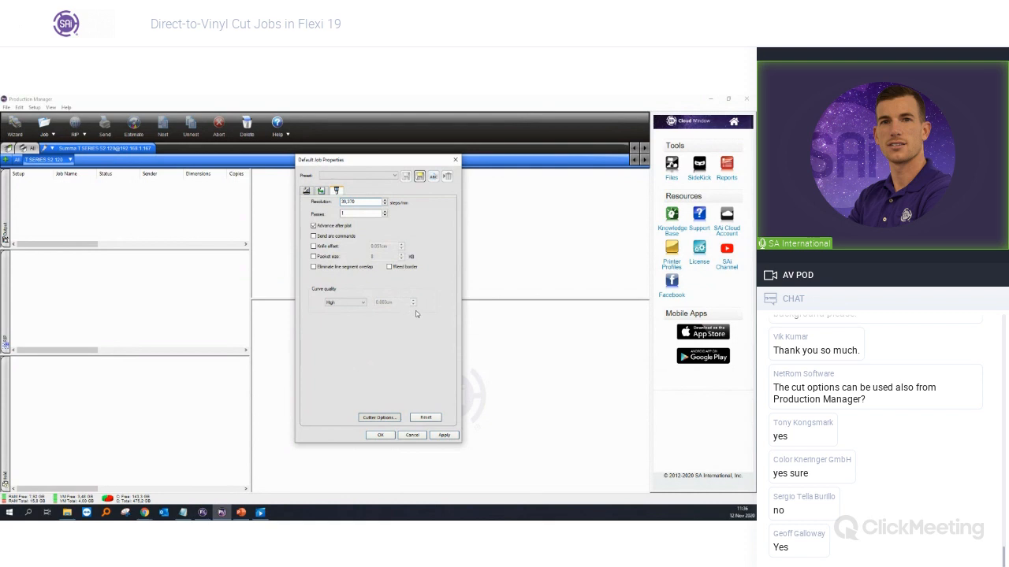
left_click(379, 417)
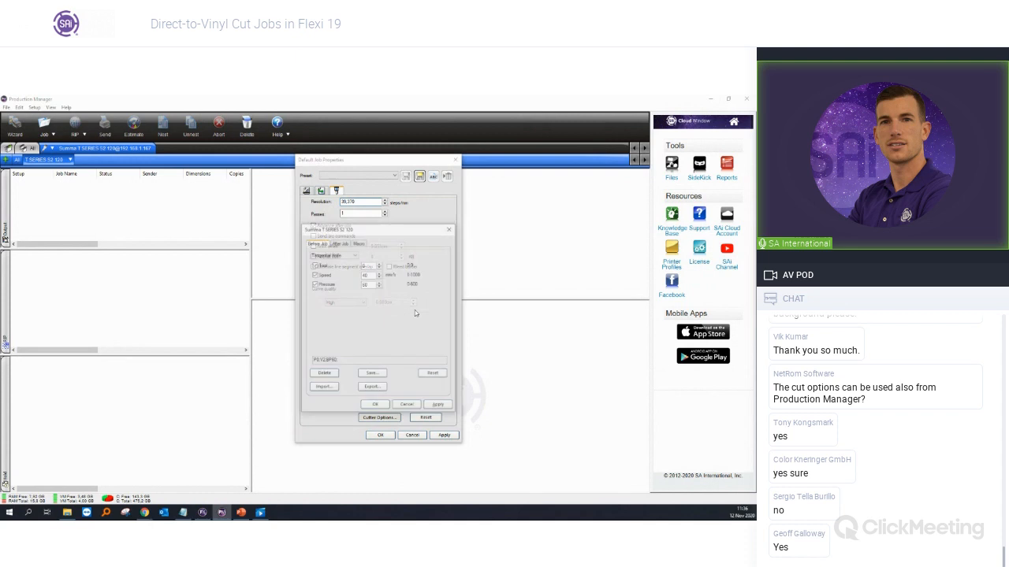
left_click(345, 255)
left_click(334, 262)
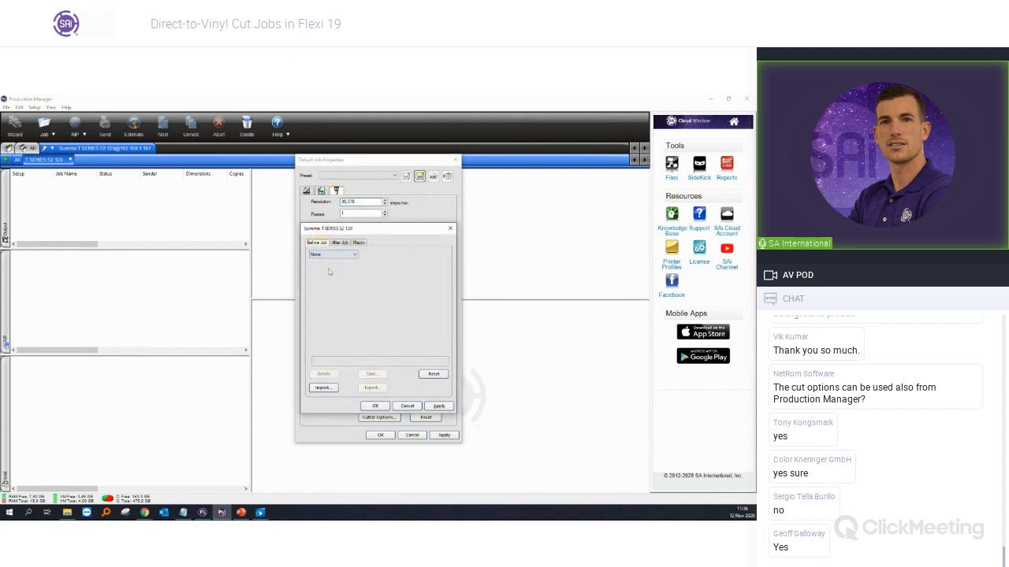
left_click(375, 406)
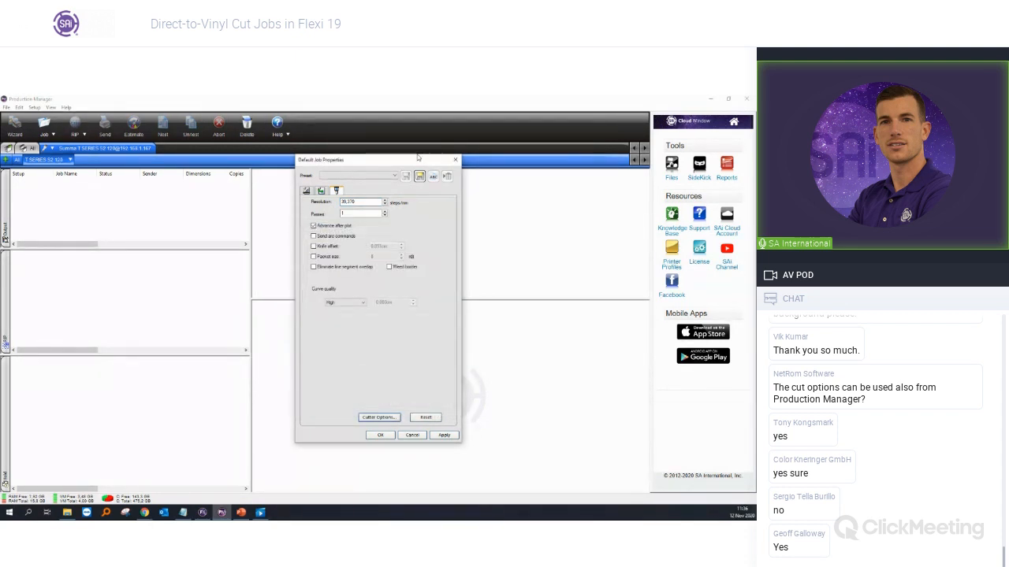
Step: Save these cut settings as a preset named 'Cutting' and close the job properties
left_click(419, 175)
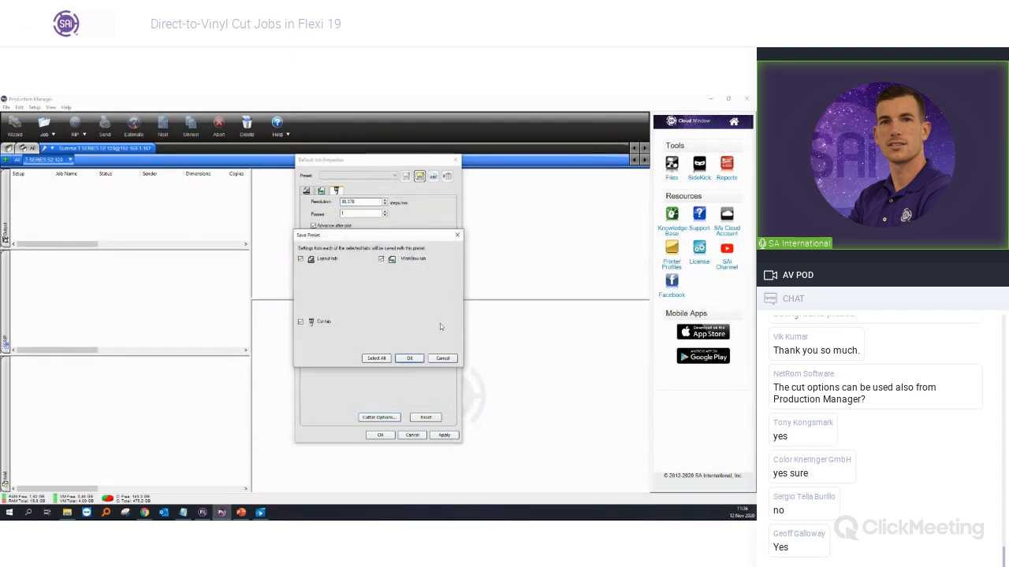
left_click(409, 358)
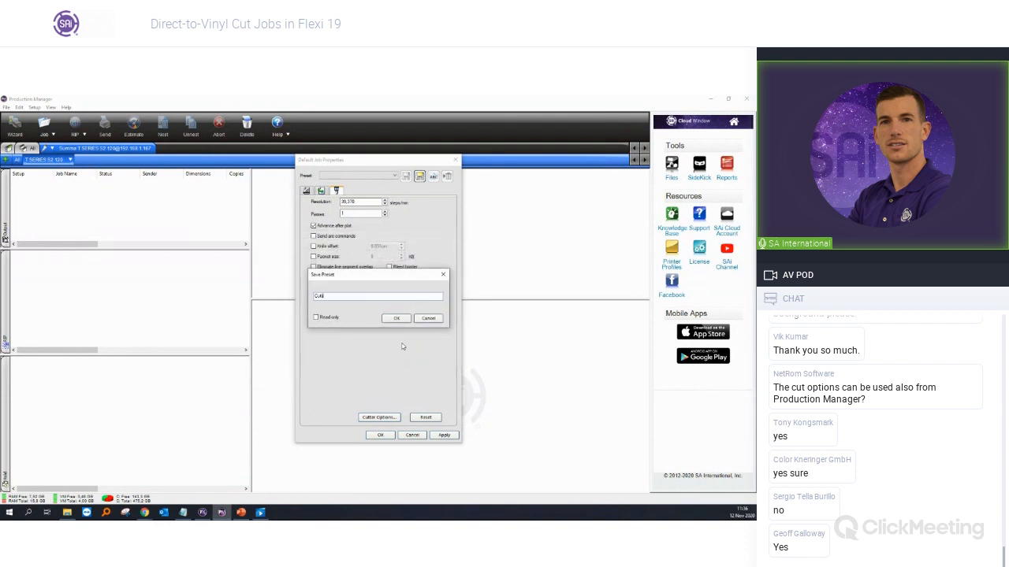
left_click(395, 317)
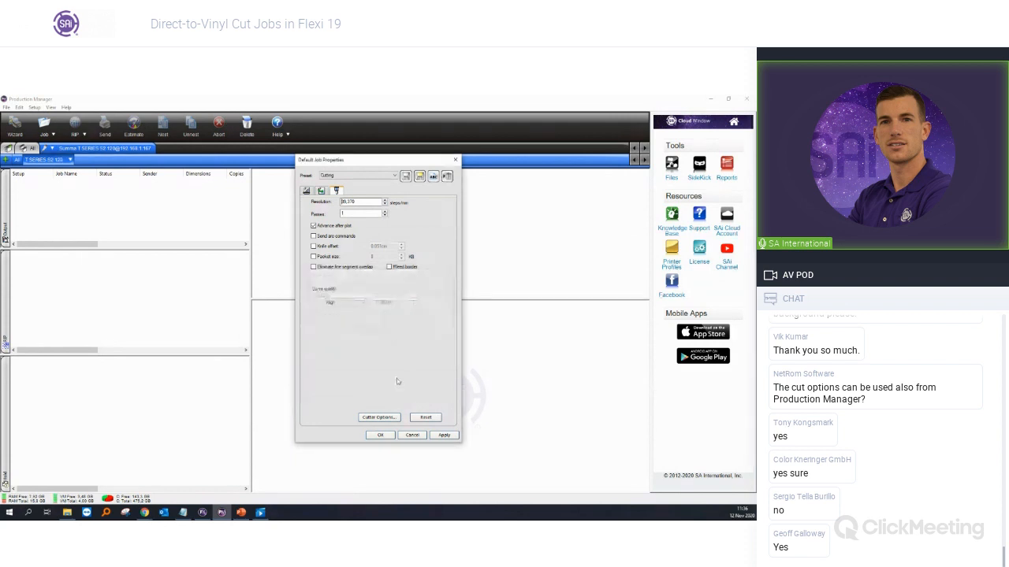
left_click(381, 435)
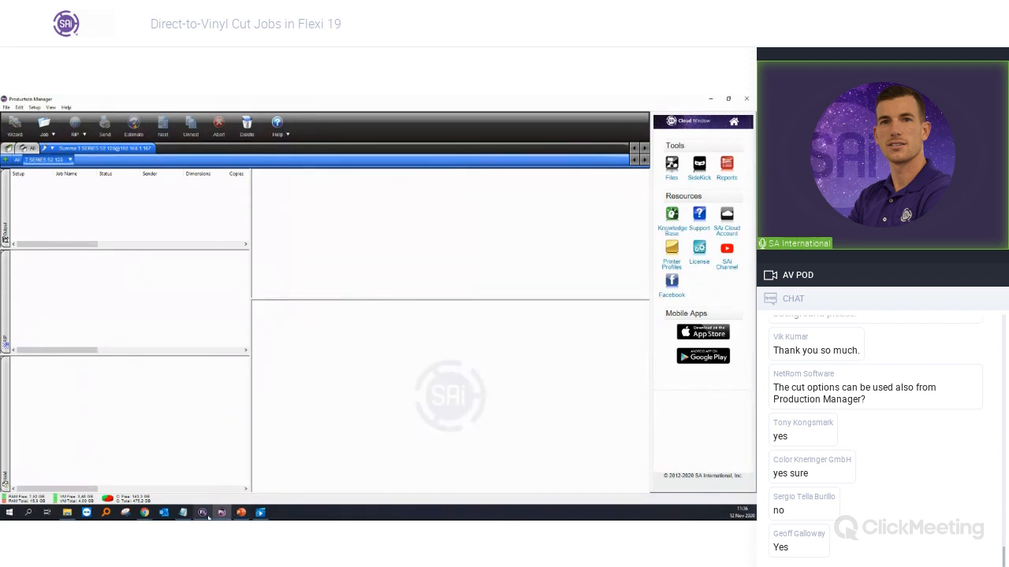
Step: Create a new FlexiSIGN document and draw a black rectangle near the page centre
left_click(203, 513)
left_click(15, 108)
left_click(25, 115)
left_click(7, 174)
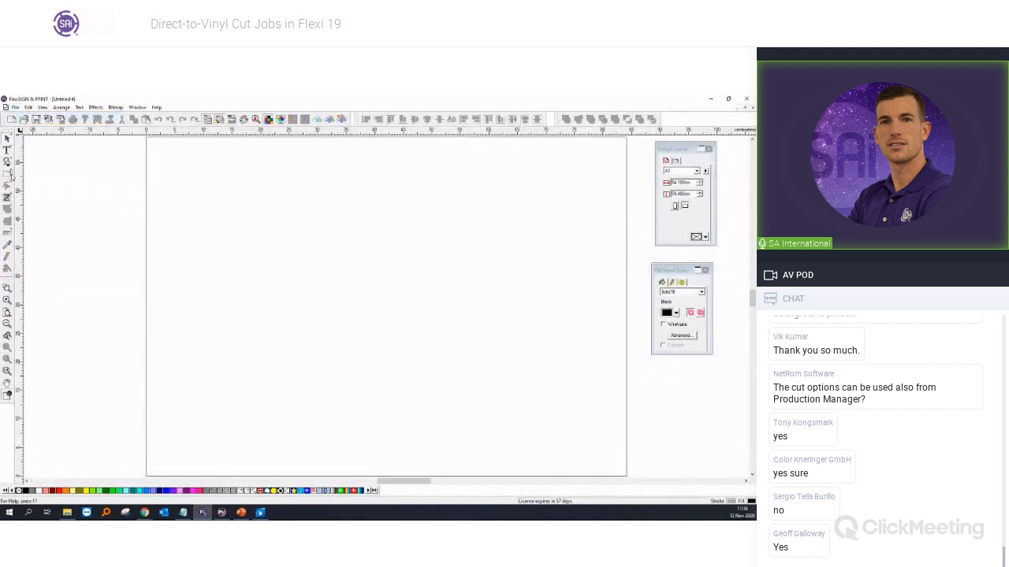
left_click_drag(264, 234, 413, 307)
Step: Load the Cutting preset in Cut/Plot, review its Cut settings, and close without sending
left_click(85, 120)
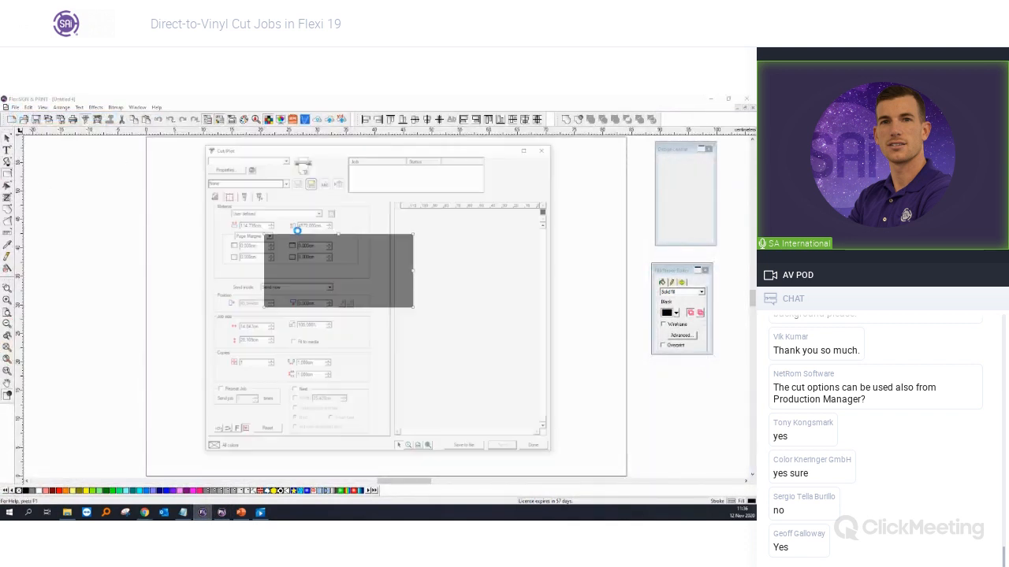
left_click(280, 182)
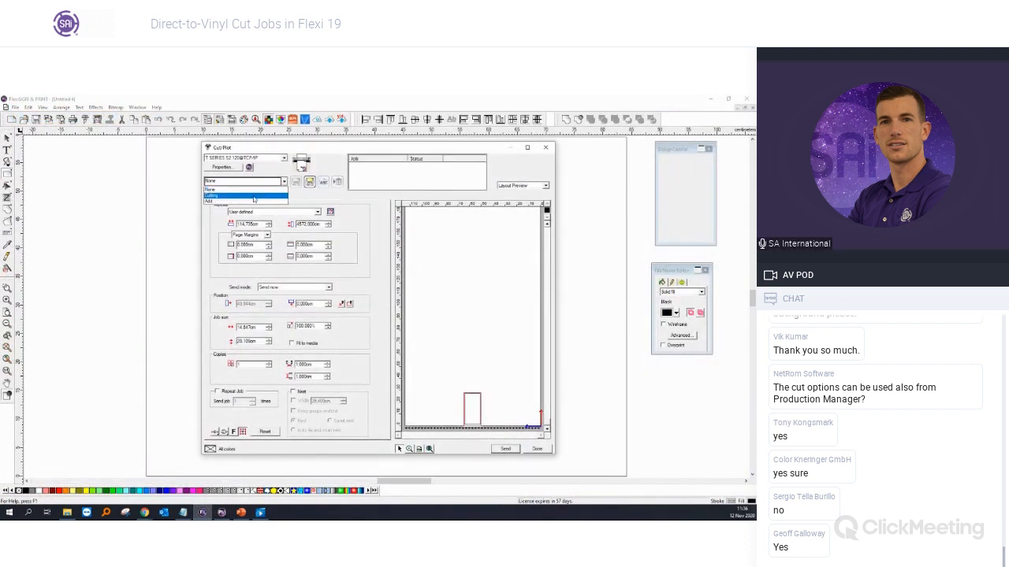
left_click(254, 197)
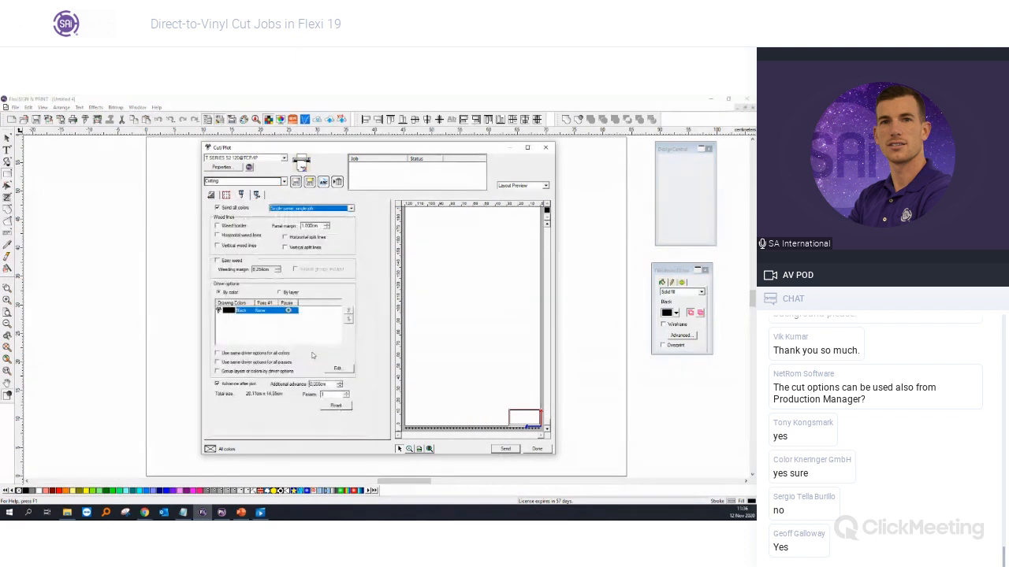
left_click(263, 312)
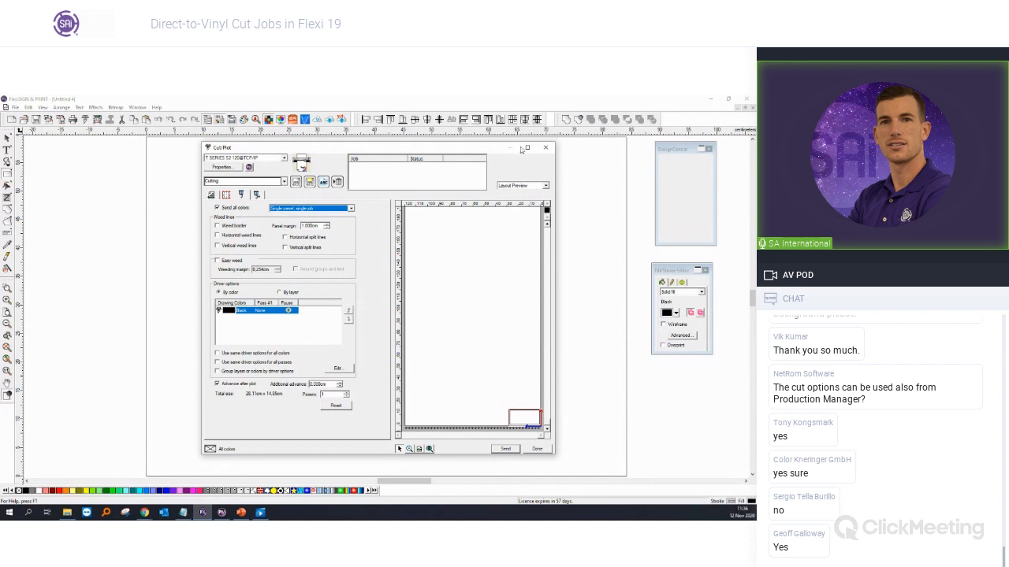
left_click(545, 147)
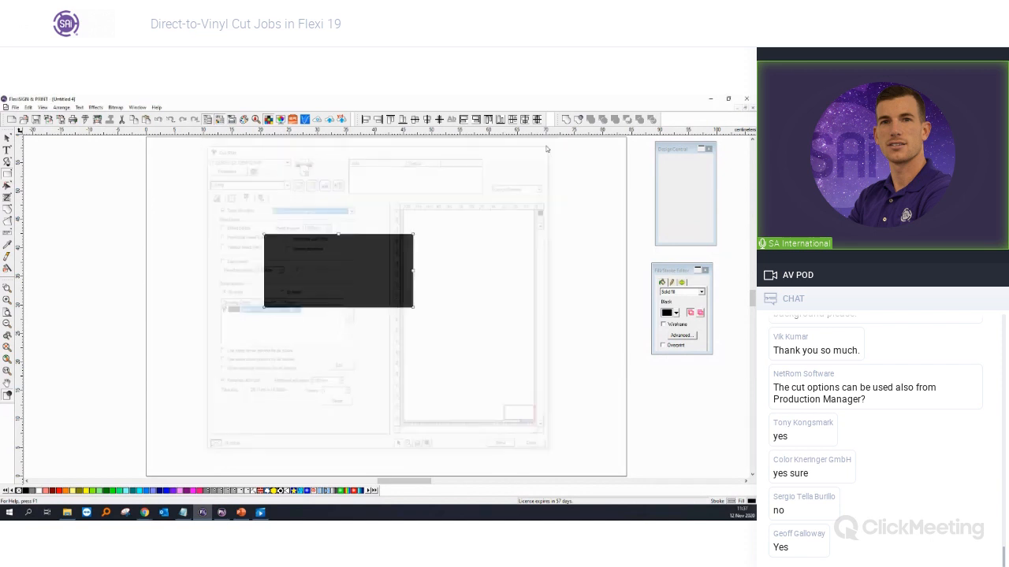
Step: Switch to the Untitled 3 shop-window document via the Window menu and zoom out to the full photo
left_click(137, 107)
left_click(331, 183)
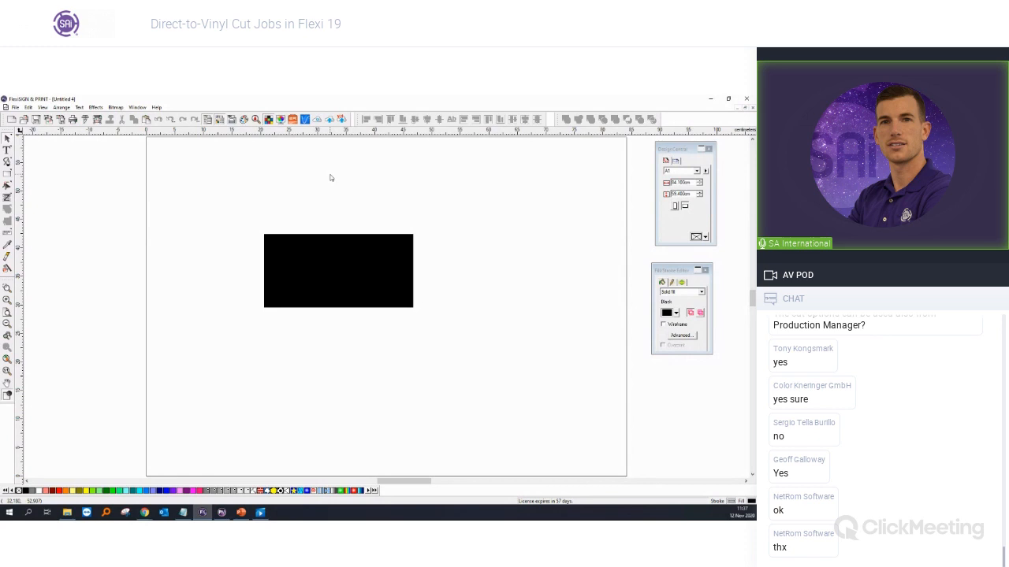
left_click(137, 107)
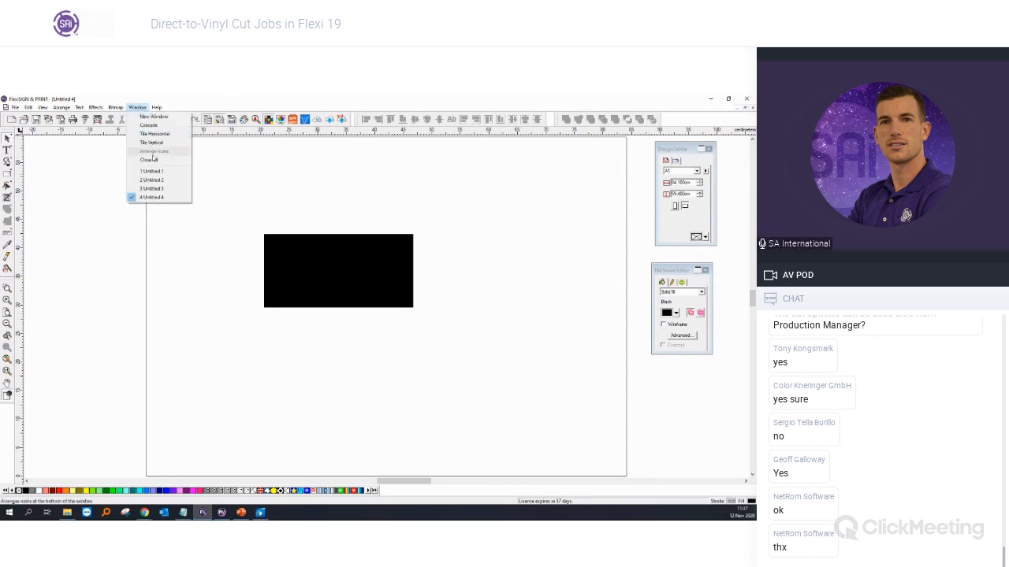
left_click(152, 189)
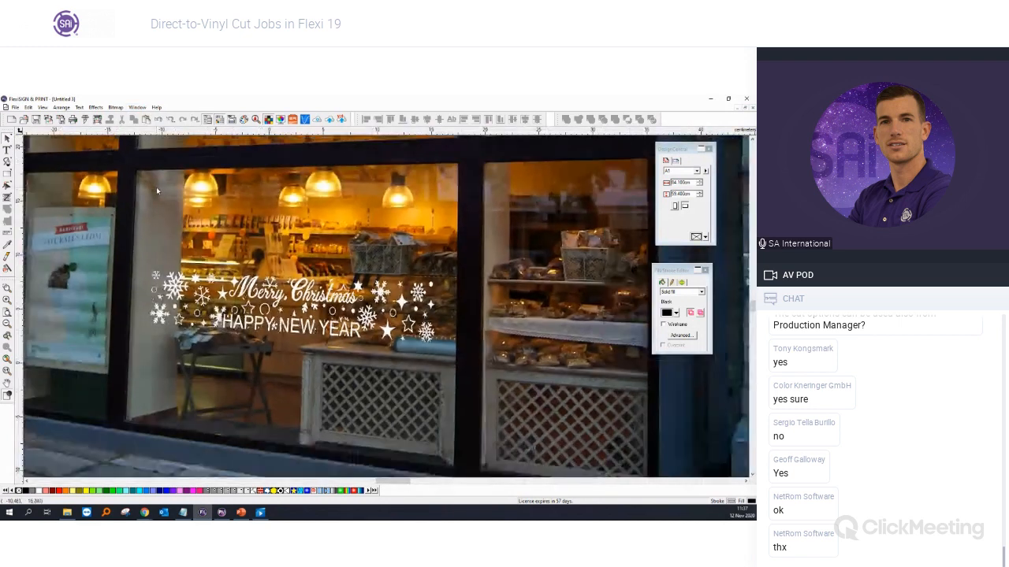
scroll(156, 190, "down", 6)
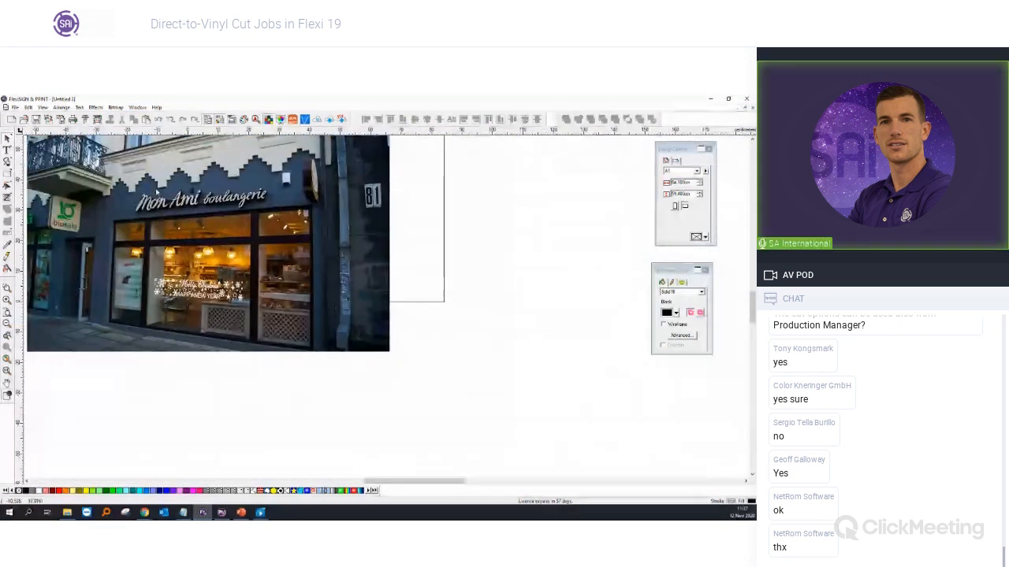